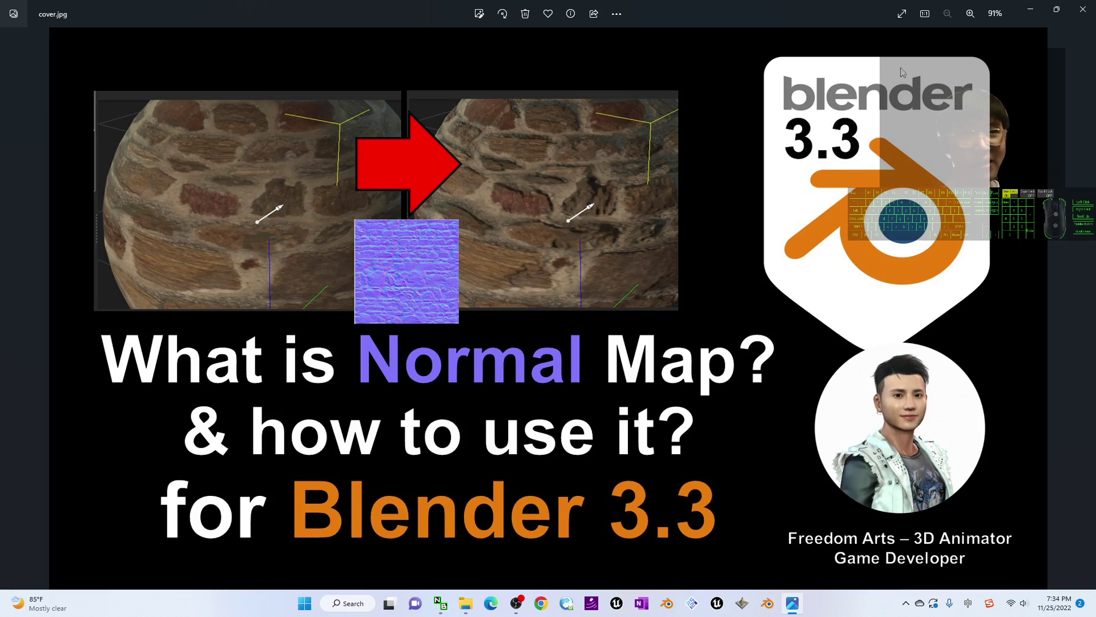
Open the textures folder with Extra large icons and maximize its window.
{"action": "left_click", "coordinate": [1031, 12]}
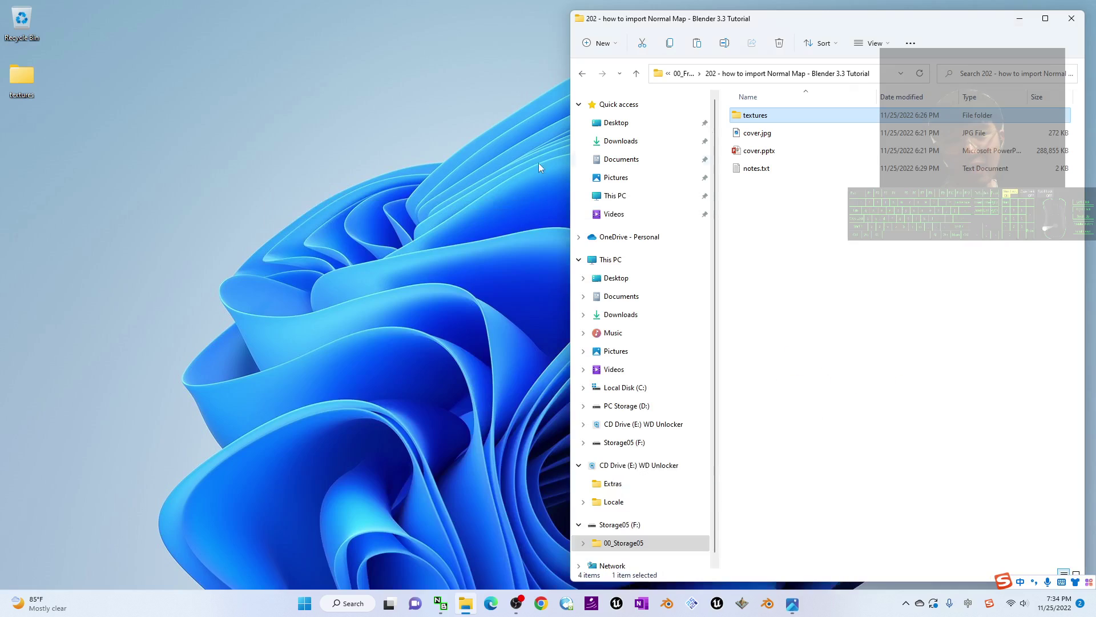
{"action": "double_click", "coordinate": [23, 78]}
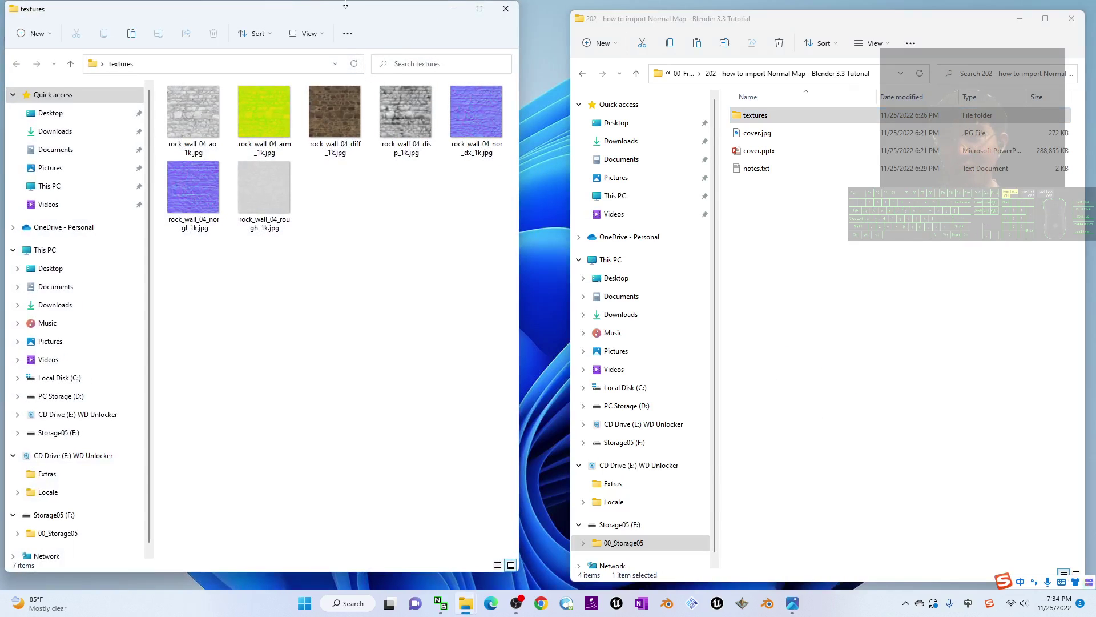
{"action": "left_click_drag", "start_coordinate": [345, 4], "coordinate": [458, 91]}
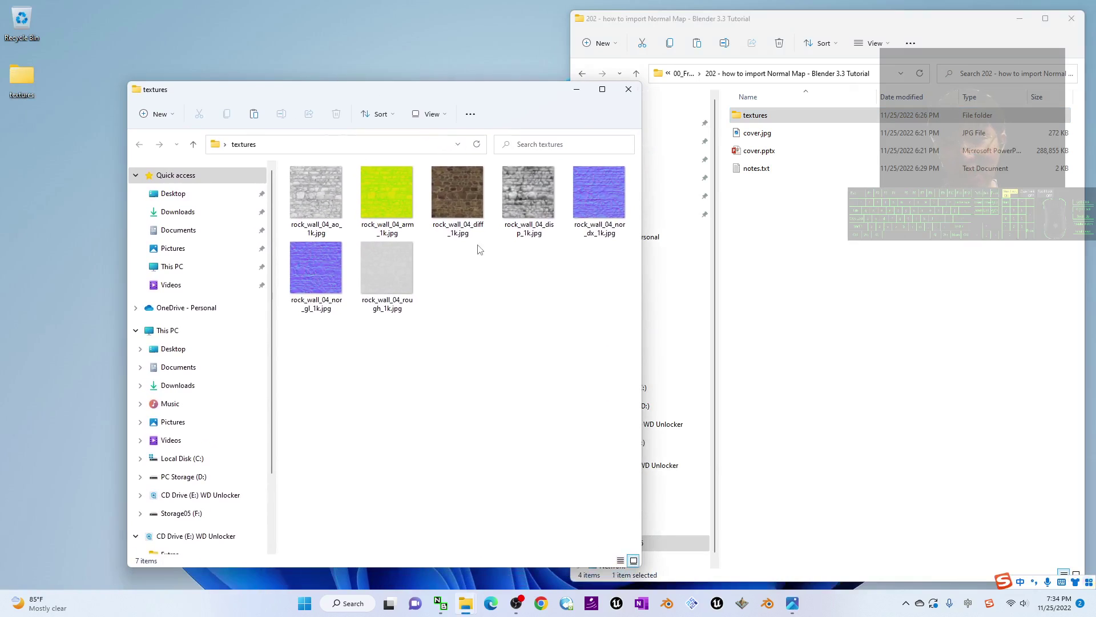
{"action": "right_click", "coordinate": [461, 280]}
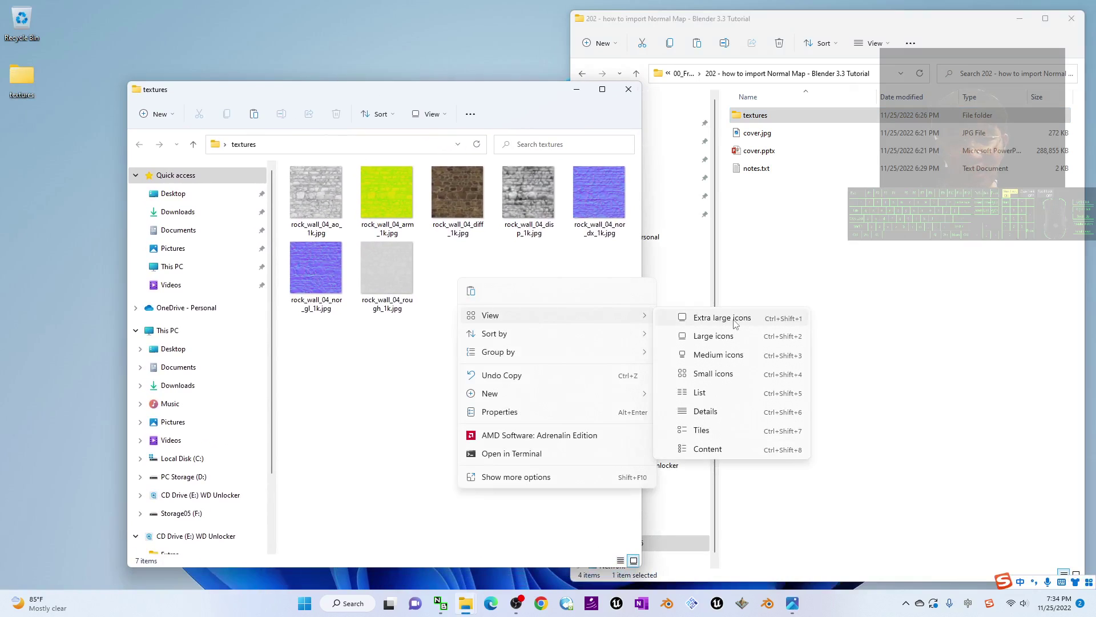
{"action": "left_click", "coordinate": [711, 316]}
{"action": "left_click", "coordinate": [602, 90]}
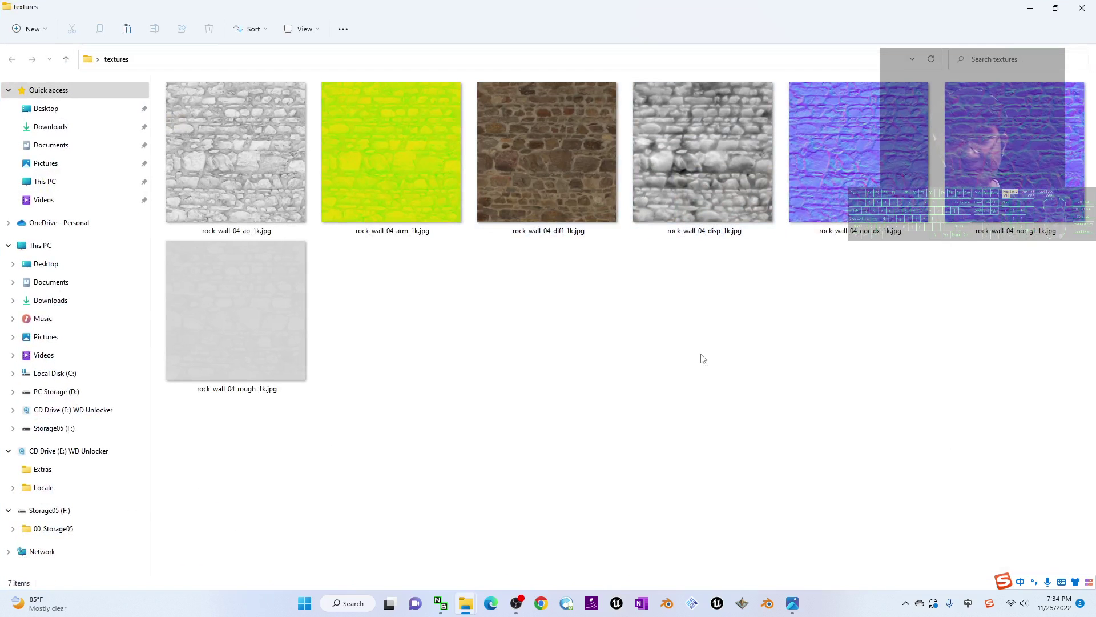
Preview rock_wall_04_diff_1k.jpg in Photos, then close it.
{"action": "left_click", "coordinate": [588, 201]}
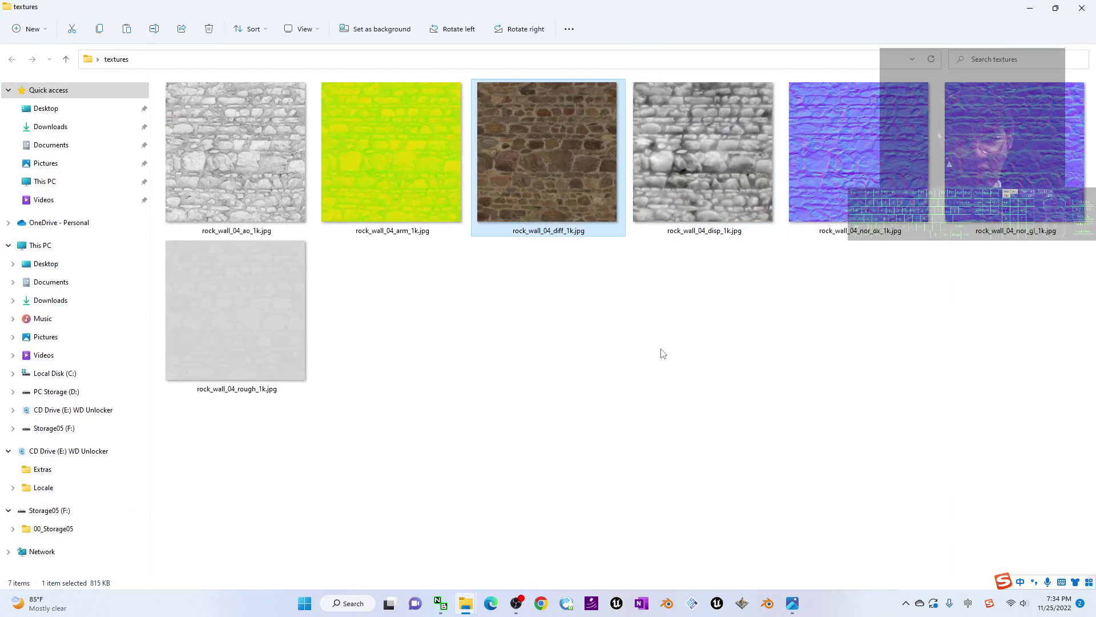
{"action": "double_click", "coordinate": [536, 177]}
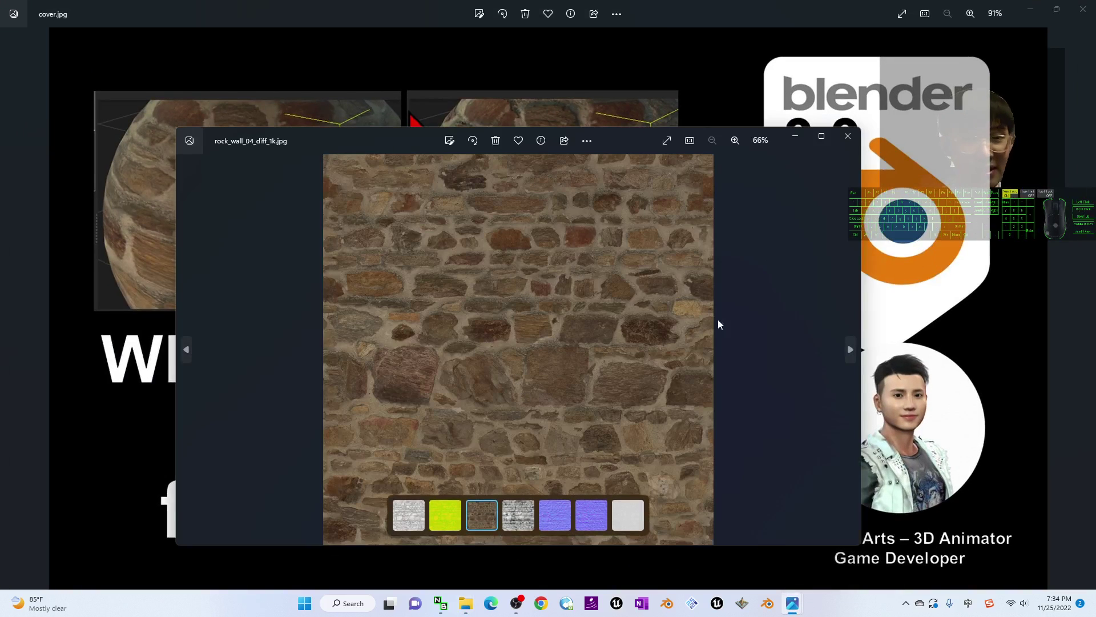
{"action": "left_click", "coordinate": [847, 138]}
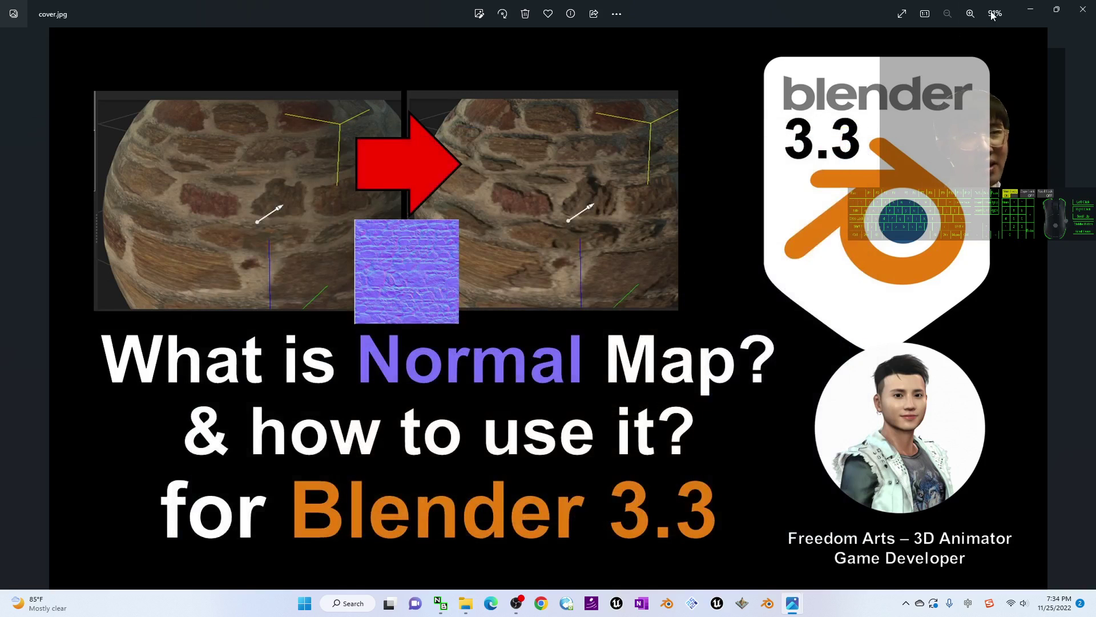
{"action": "left_click", "coordinate": [1030, 11]}
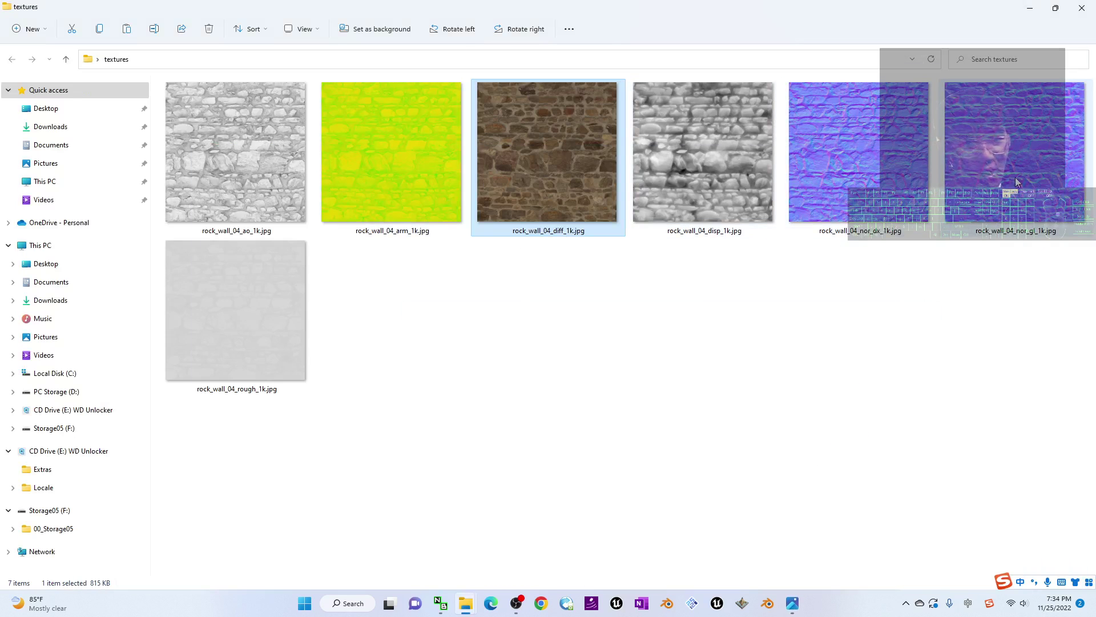
Preview the rock_wall_04_nor_gl_1k.jpg normal map in Photos, then close it.
{"action": "left_click", "coordinate": [918, 164]}
{"action": "left_click", "coordinate": [958, 189]}
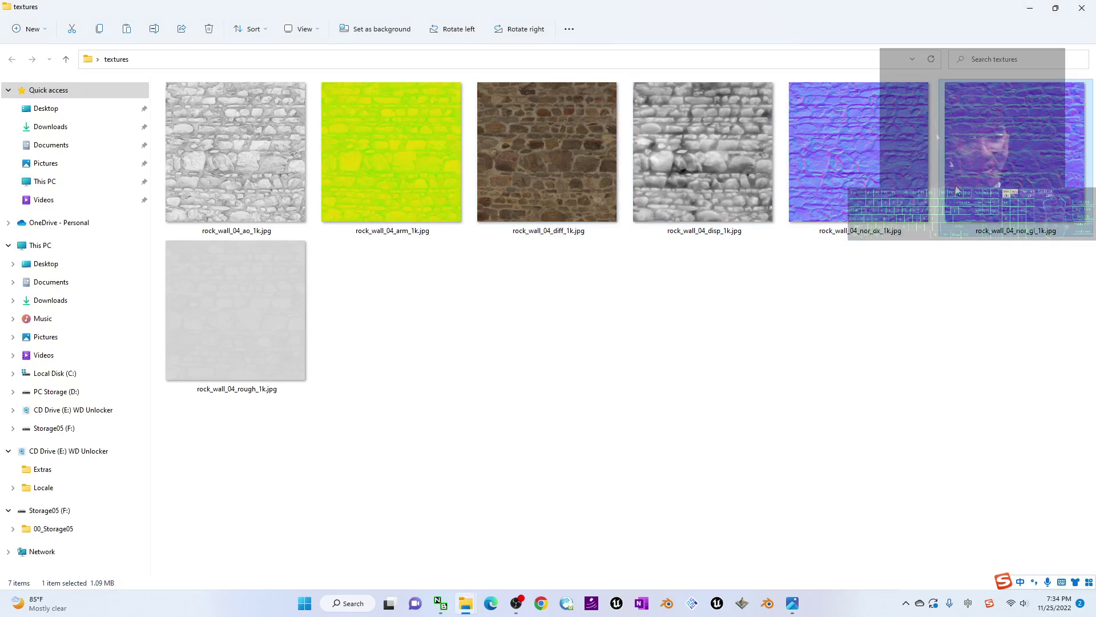
{"action": "double_click", "coordinate": [989, 166]}
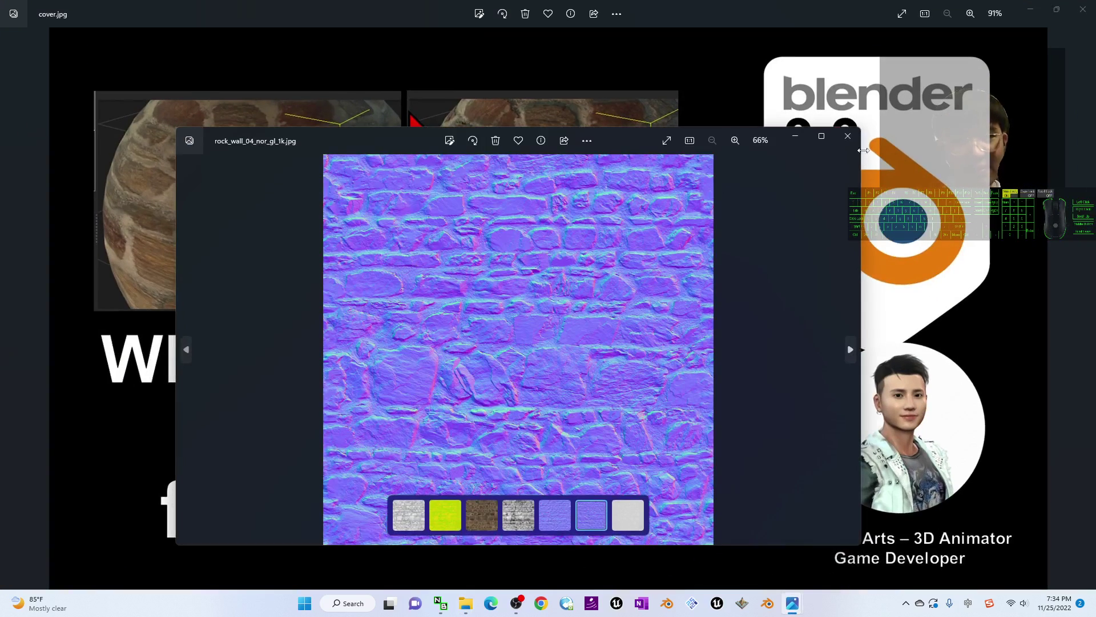
{"action": "left_click", "coordinate": [848, 139]}
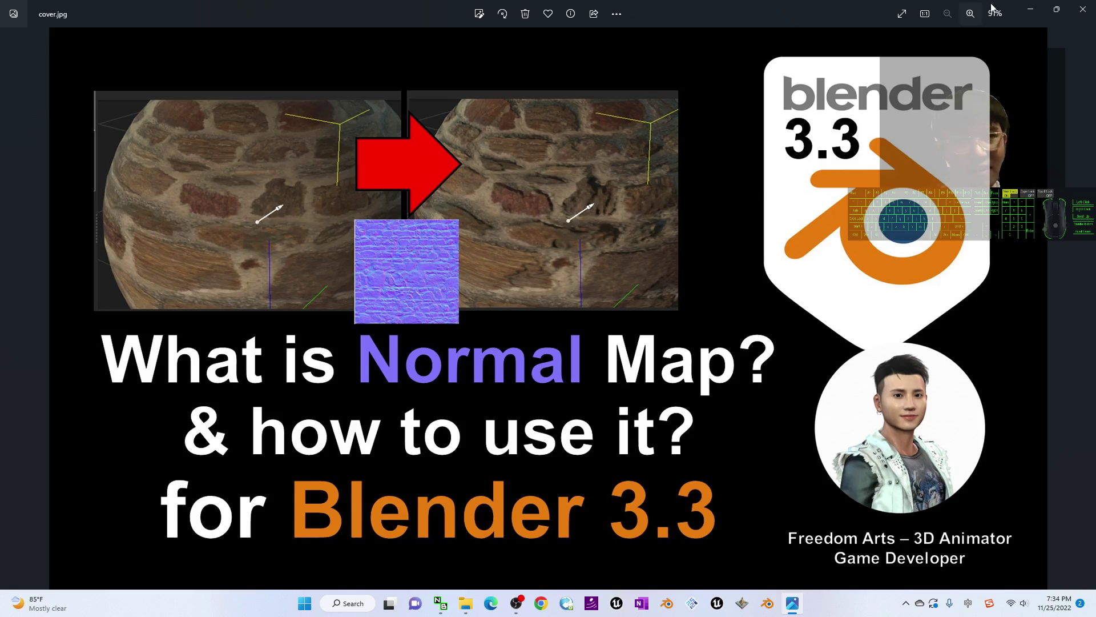
{"action": "left_click", "coordinate": [1033, 9]}
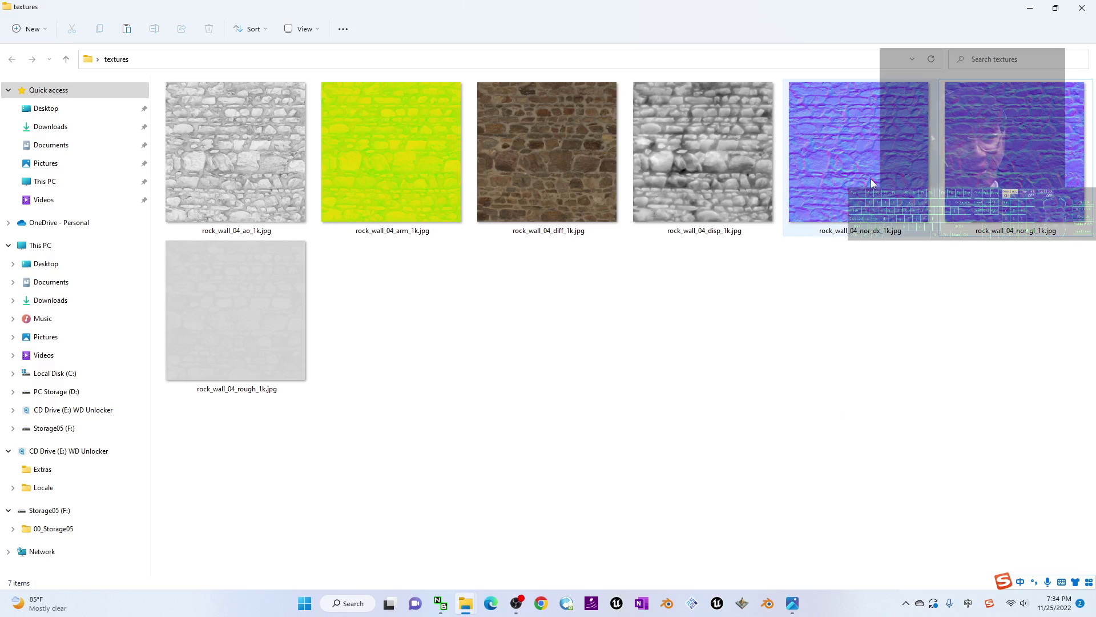
Select the nor_dx and diff images and bring up the open File Explorer windows.
{"action": "left_click", "coordinate": [885, 197]}
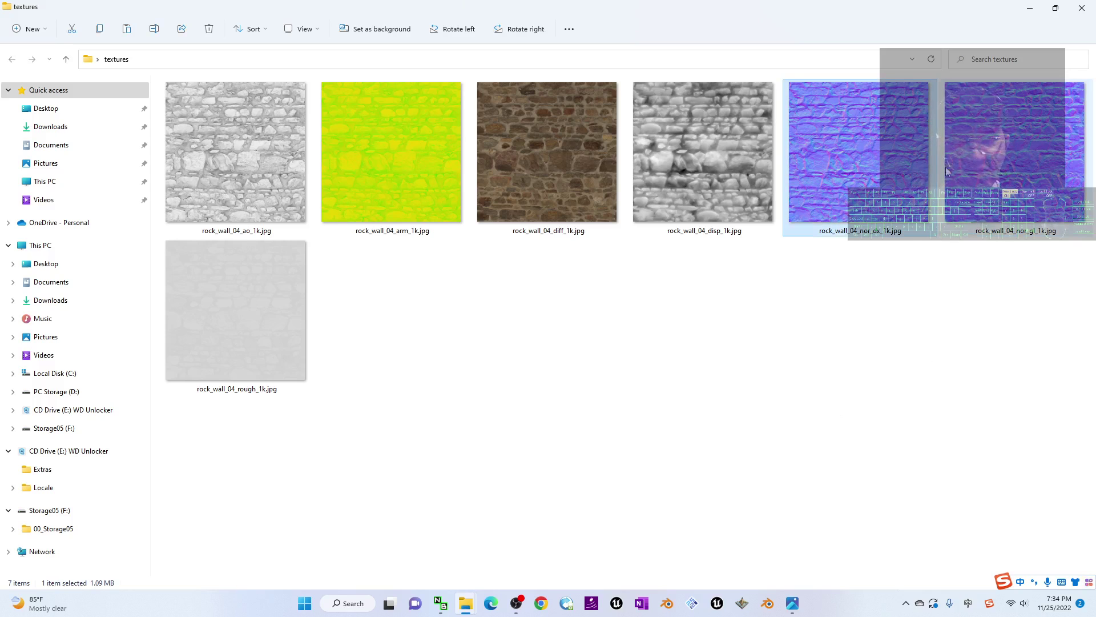
{"action": "left_click", "coordinate": [568, 184]}
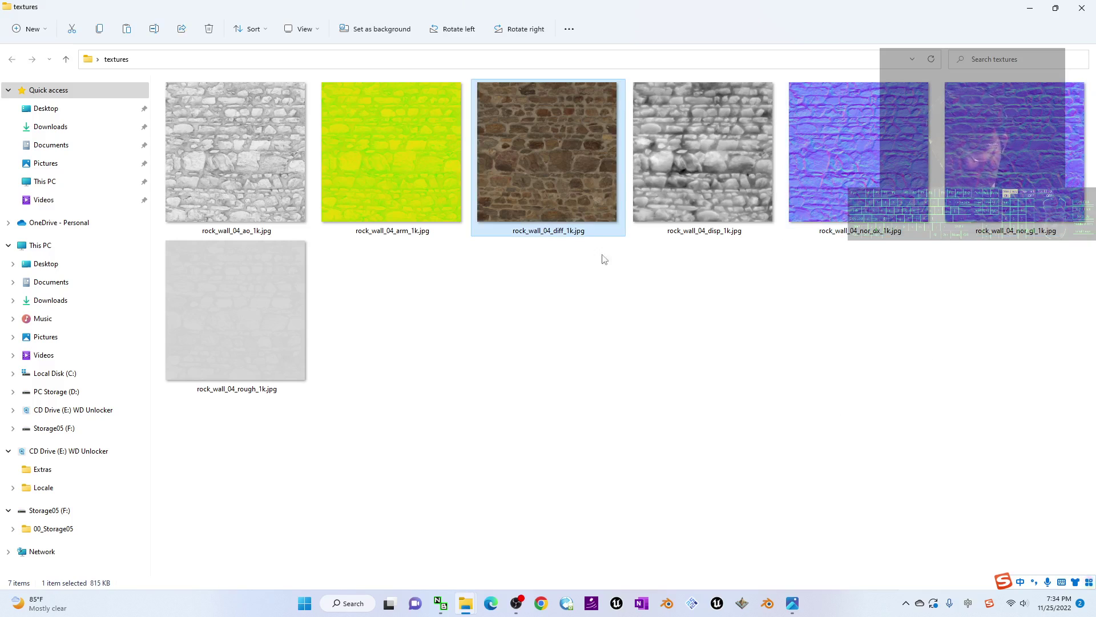
{"action": "left_click", "coordinate": [467, 608]}
Open notes.txt from the tutorial folder in Notepad and copy the polyhaven.com/textures link.
{"action": "left_click", "coordinate": [428, 564]}
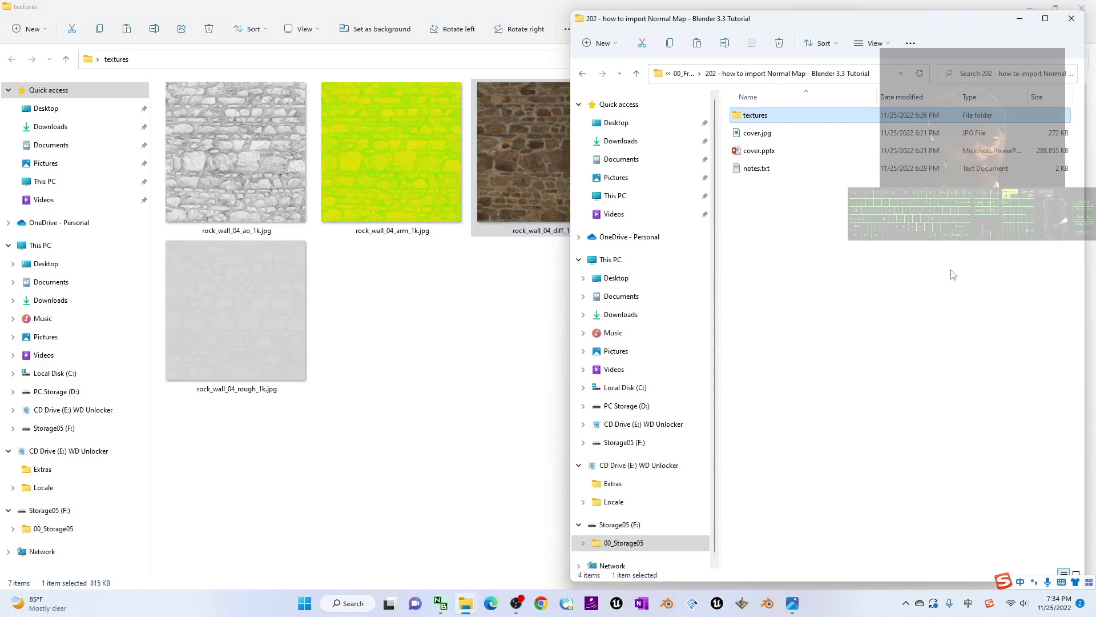
{"action": "double_click", "coordinate": [757, 168]}
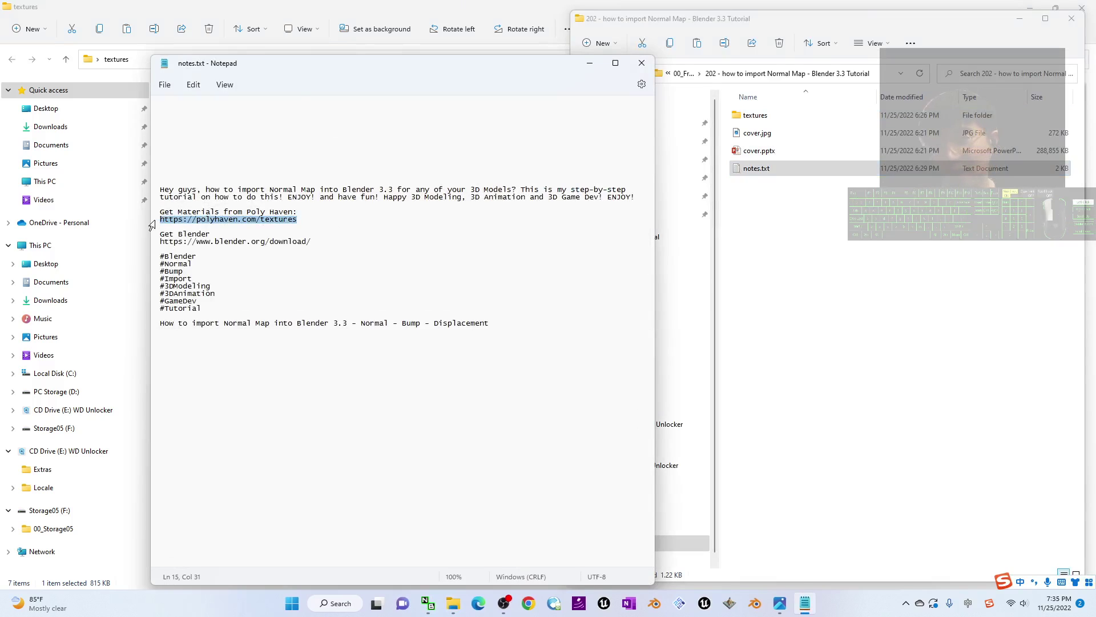
{"action": "left_click_drag", "start_coordinate": [412, 68], "coordinate": [482, 63]}
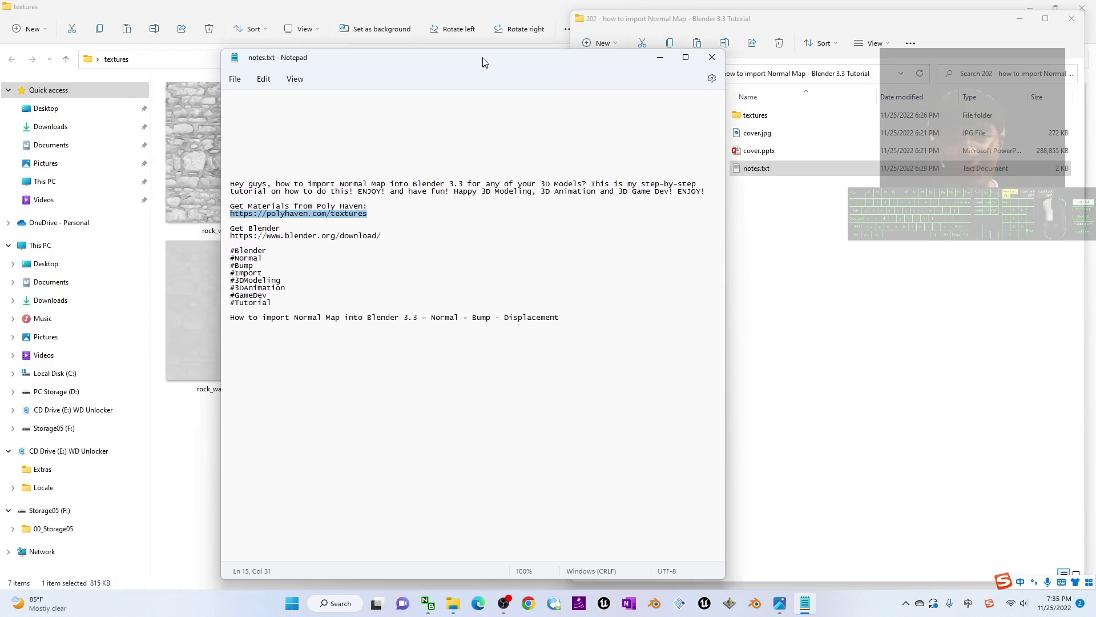
{"action": "right_click", "coordinate": [355, 215]}
{"action": "left_click", "coordinate": [414, 272]}
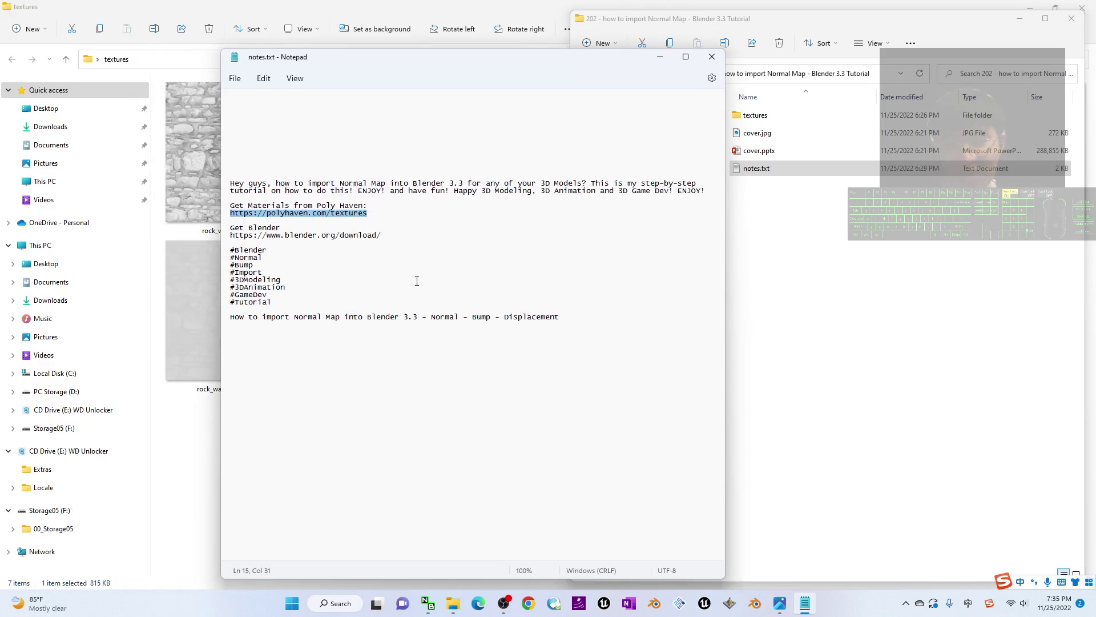
Launch Chrome, paste the Poly Haven link, load it and scroll the 307-texture gallery.
{"action": "left_click", "coordinate": [528, 607]}
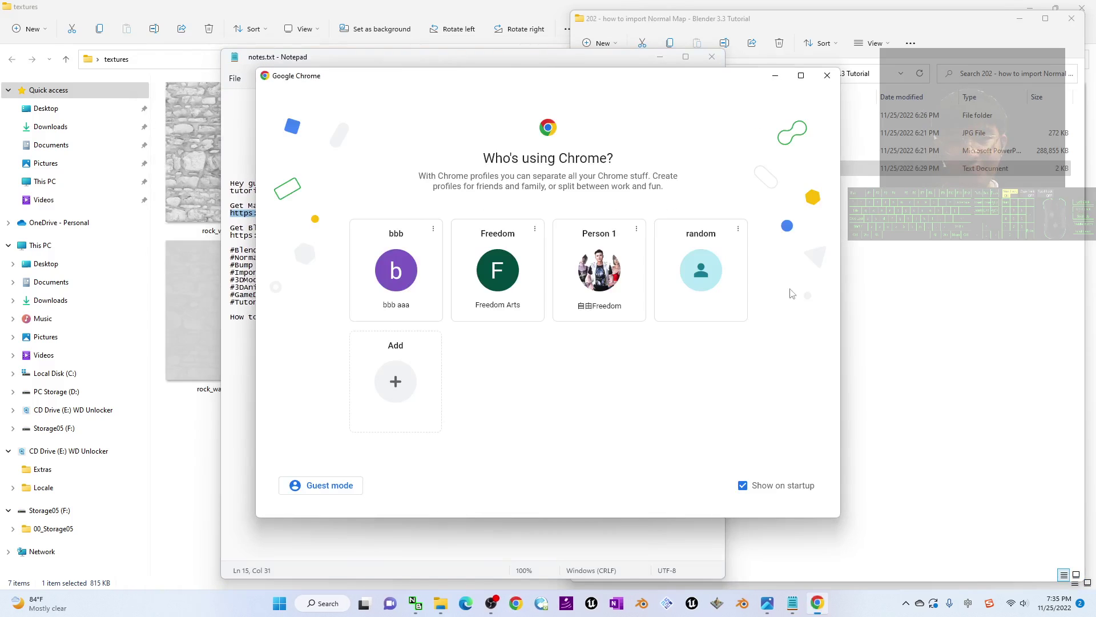
{"action": "left_click", "coordinate": [498, 280]}
{"action": "key", "text": "ctrl+v"}
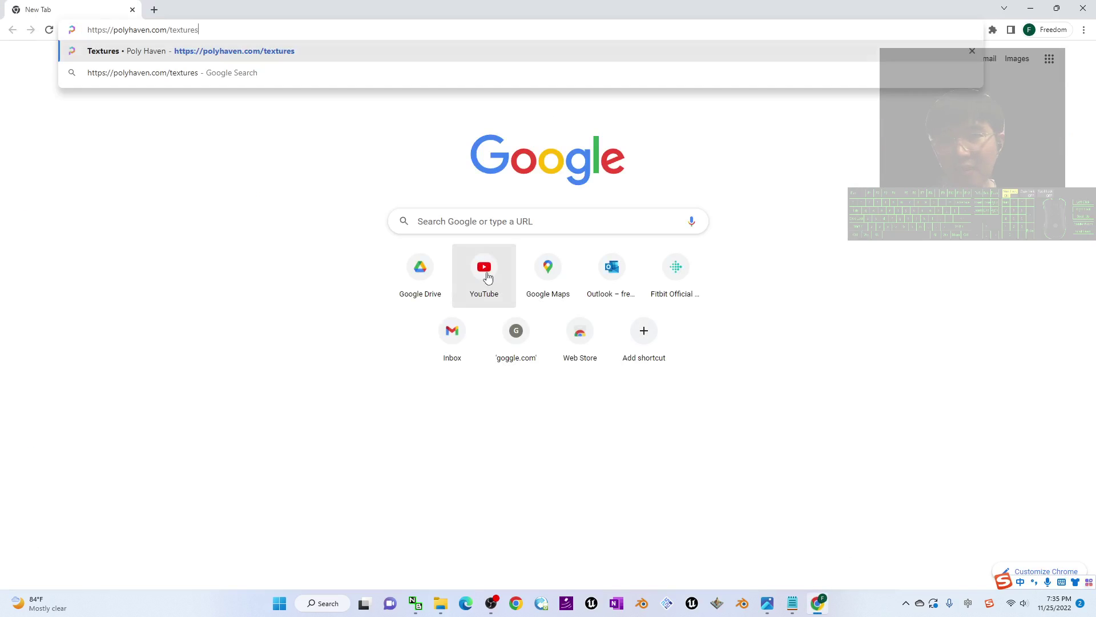
{"action": "key", "text": "Return"}
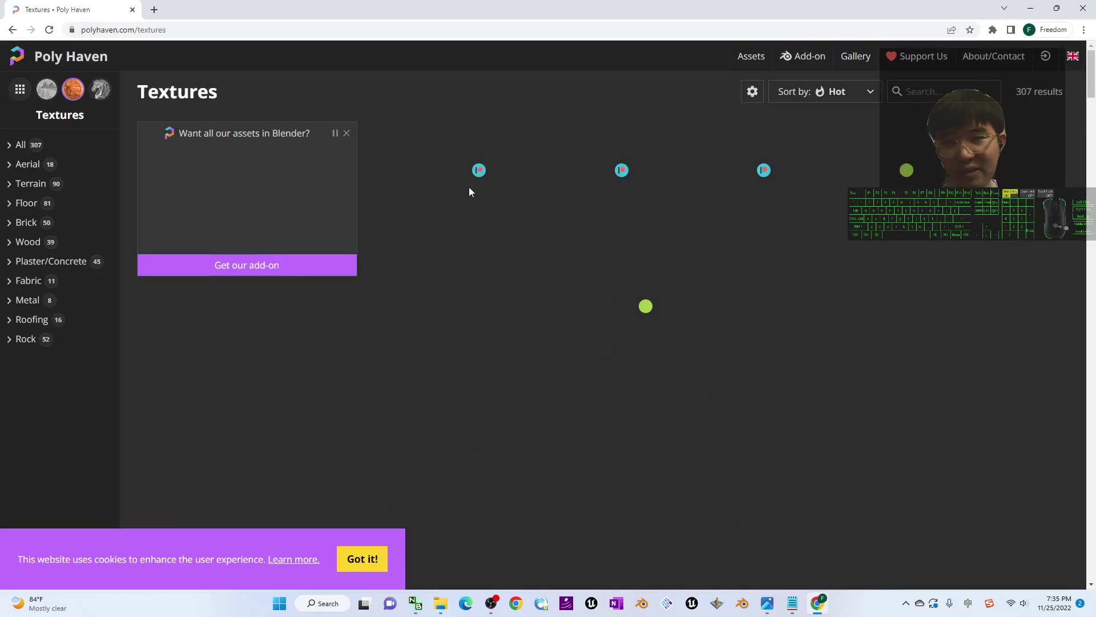
{"action": "scroll", "coordinate": [730, 320], "scroll_direction": "down", "scroll_amount": 3}
{"action": "scroll", "coordinate": [730, 320], "scroll_direction": "down", "scroll_amount": 6}
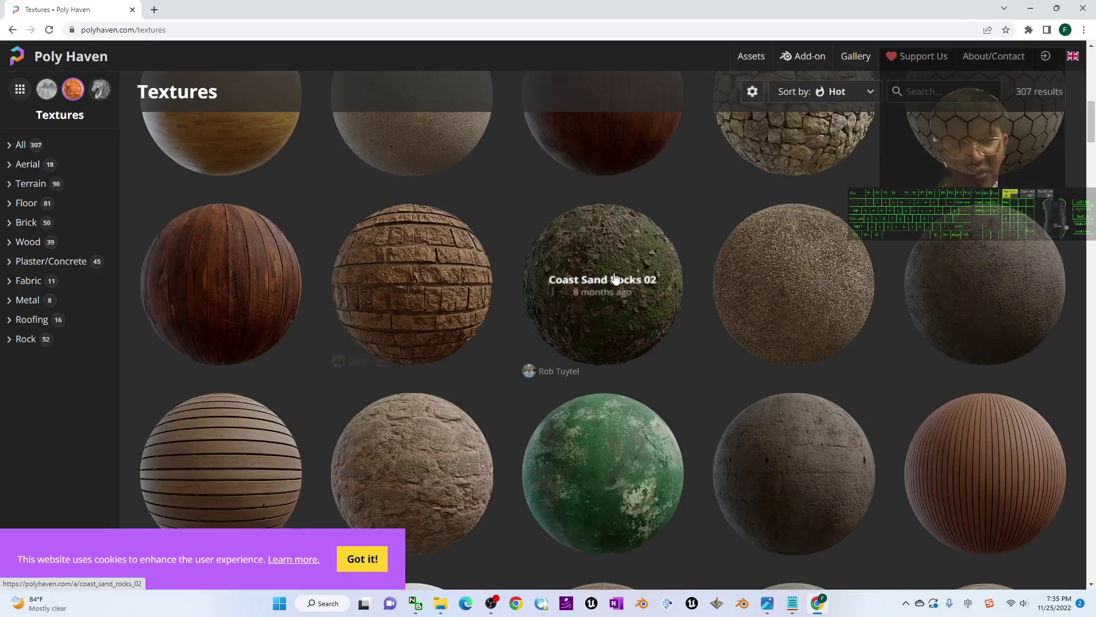
{"action": "scroll", "coordinate": [588, 281], "scroll_direction": "up", "scroll_amount": 3}
{"action": "scroll", "coordinate": [900, 259], "scroll_direction": "down", "scroll_amount": 6}
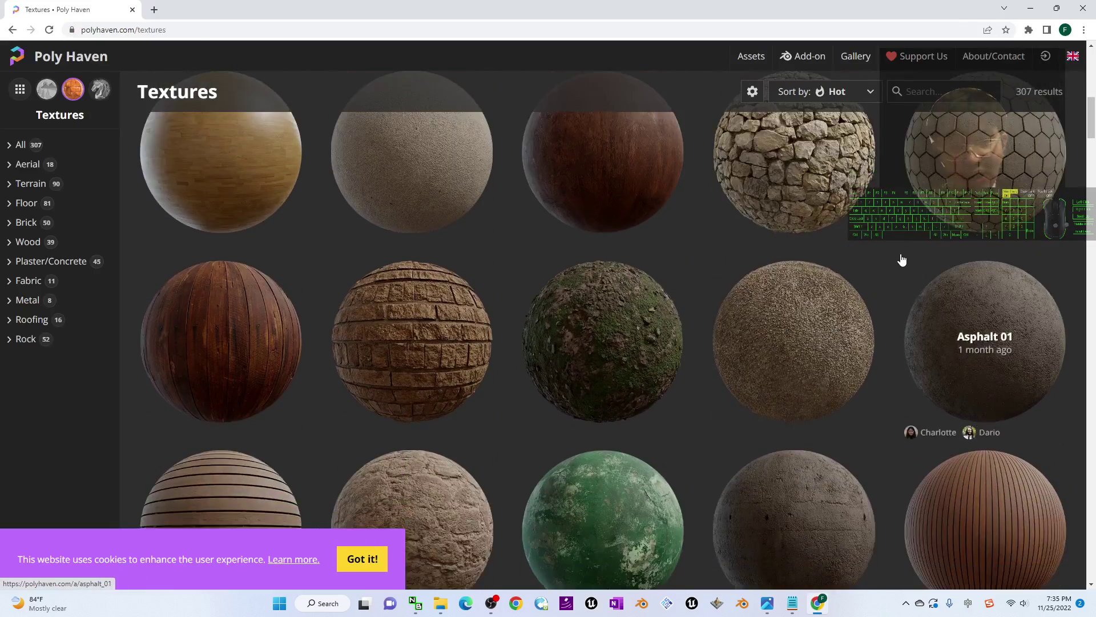
{"action": "scroll", "coordinate": [877, 309], "scroll_direction": "up", "scroll_amount": 3}
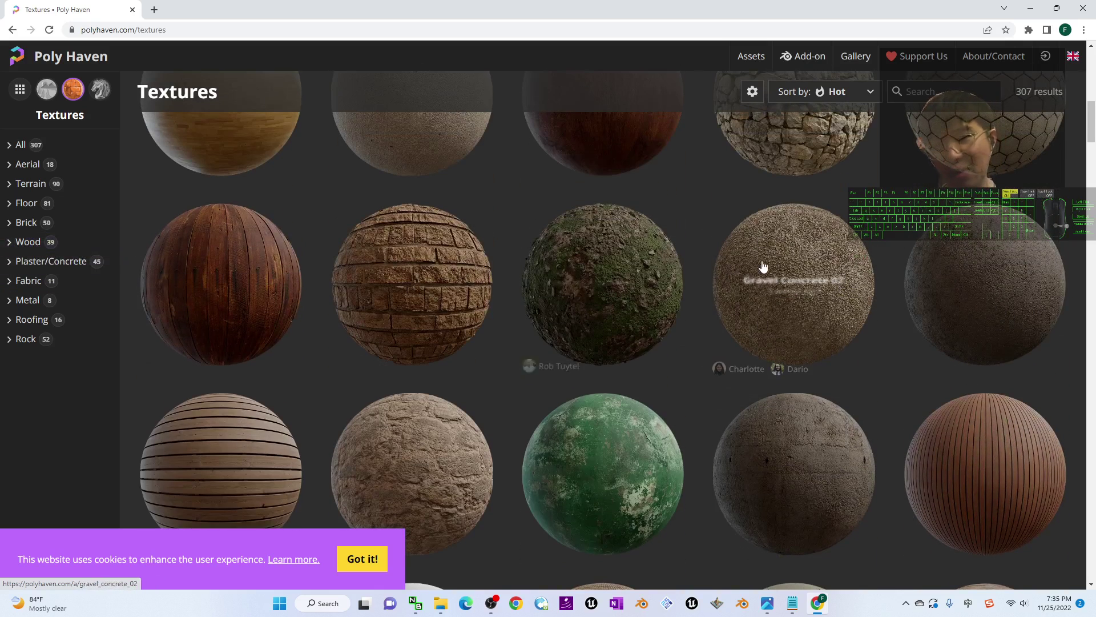
Download Patterned Brick Wall at 1K as patterned_brick_wall_1k.zip of JPG maps.
{"action": "left_click", "coordinate": [415, 260]}
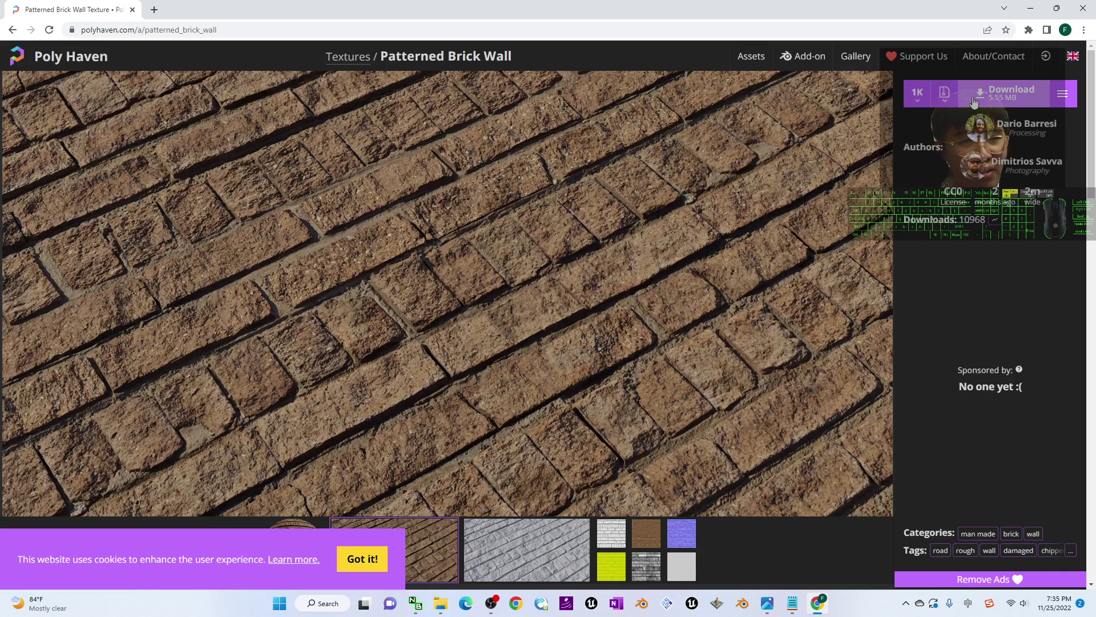
{"action": "left_click", "coordinate": [920, 98]}
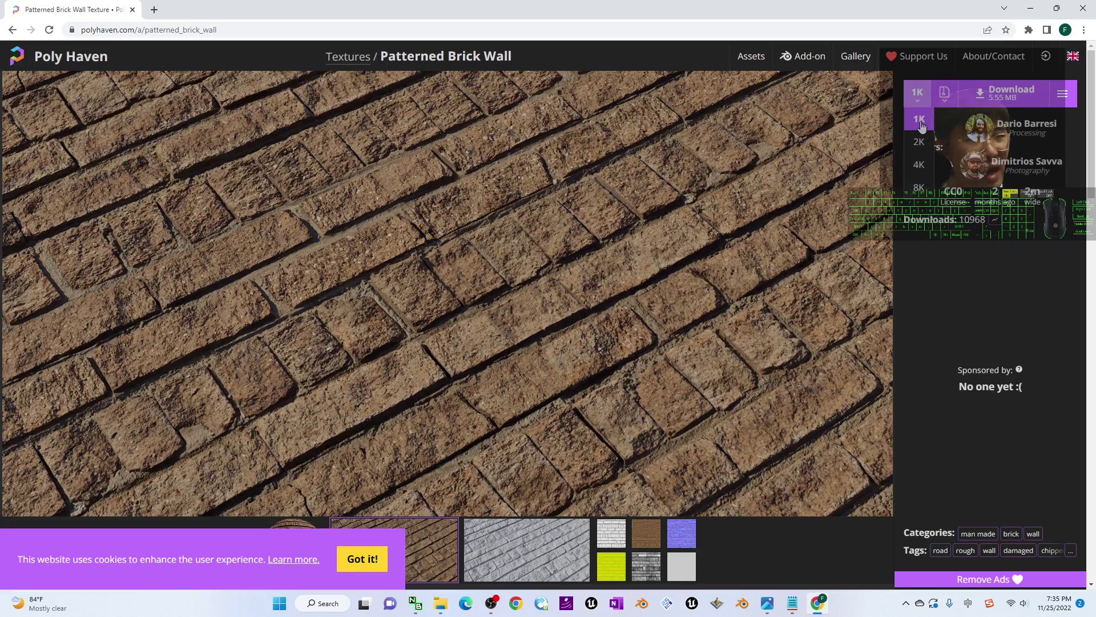
{"action": "left_click", "coordinate": [920, 121]}
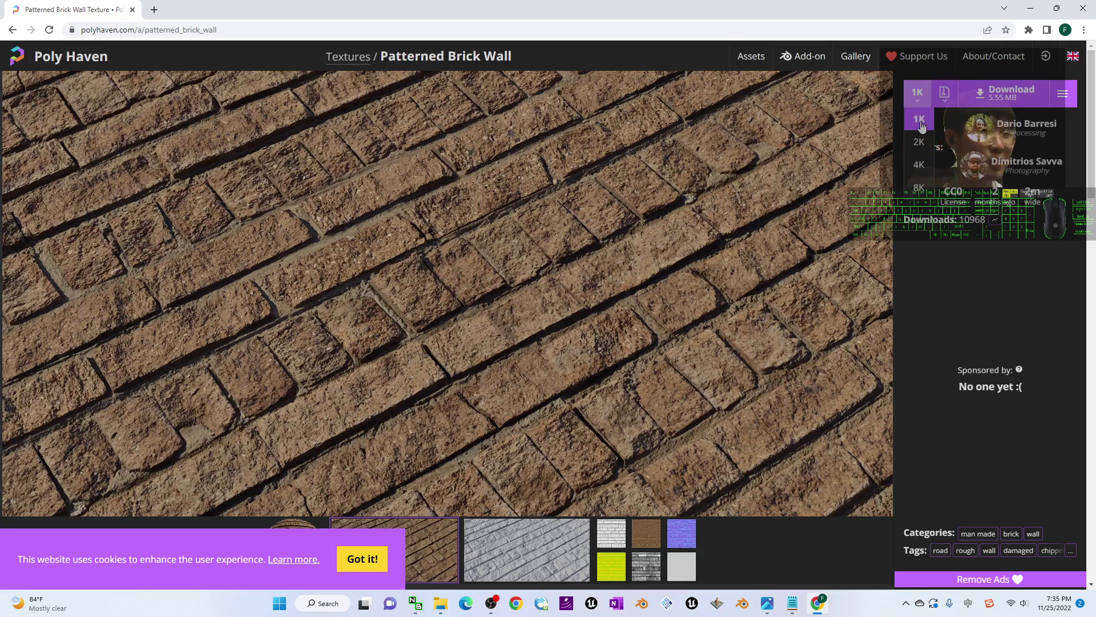
{"action": "left_click", "coordinate": [944, 95]}
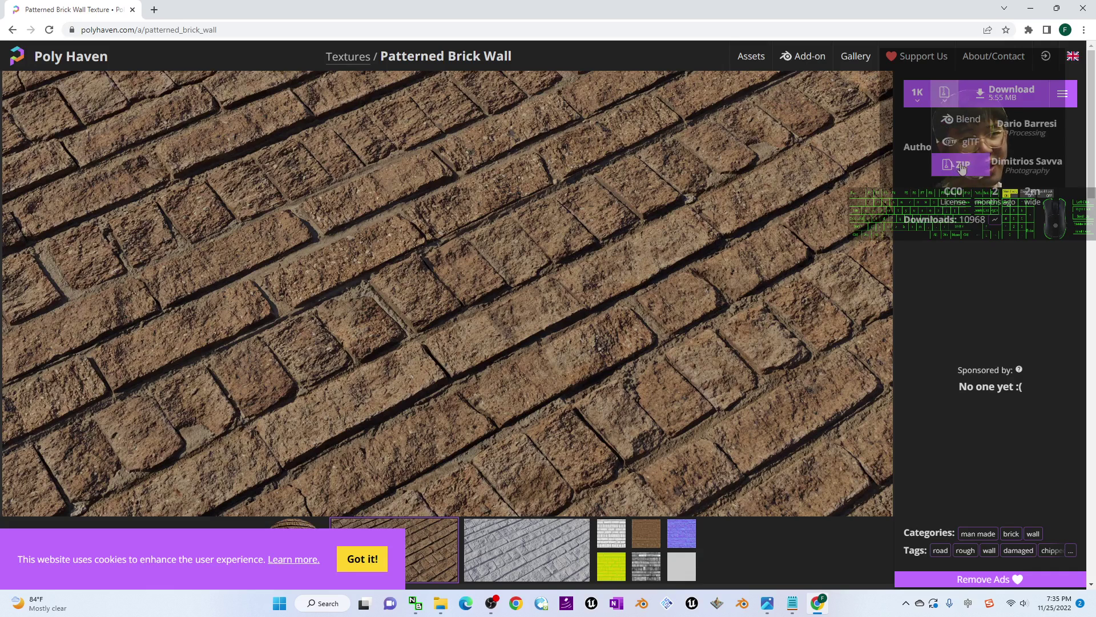
{"action": "left_click", "coordinate": [962, 167]}
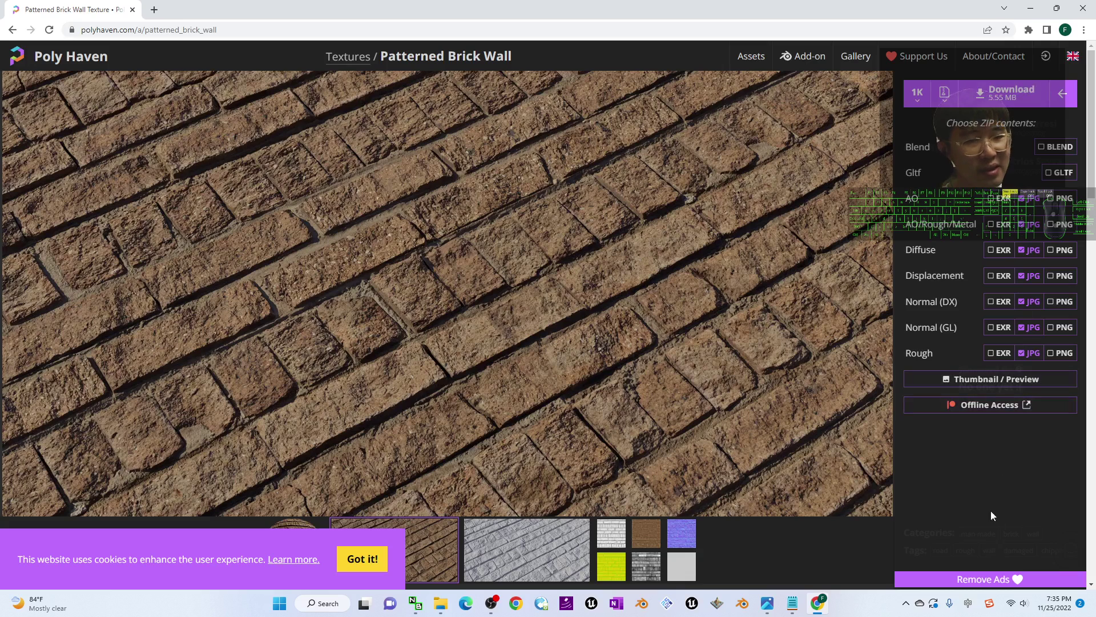
{"action": "left_click", "coordinate": [1000, 96]}
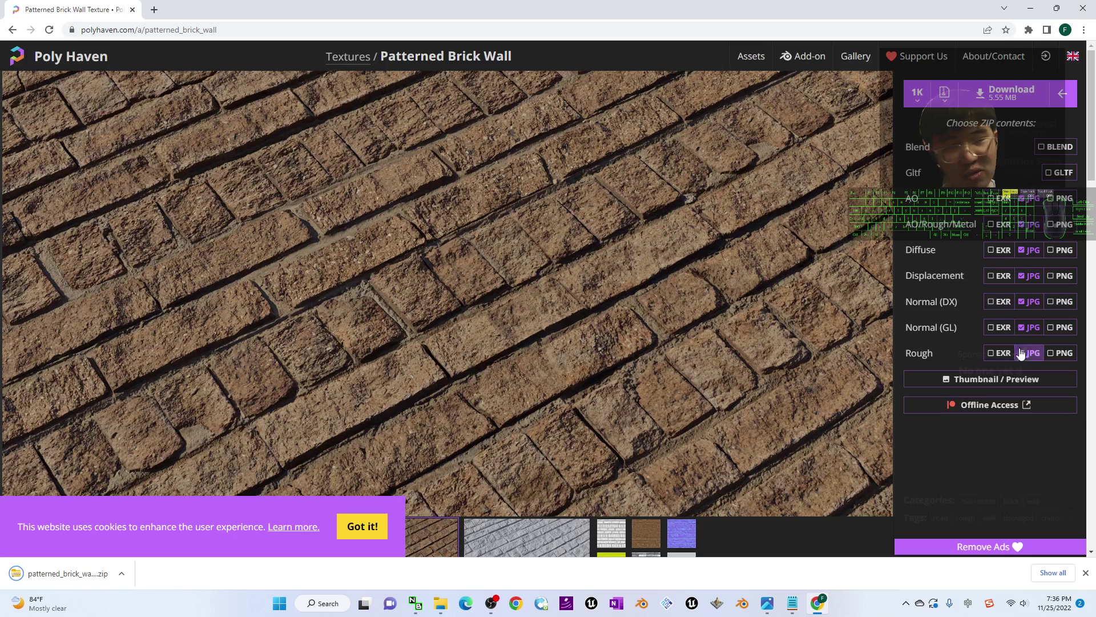
Open the downloaded ZIP's textures folder, then close it and Chrome and minimize Notepad.
{"action": "left_click", "coordinate": [80, 573]}
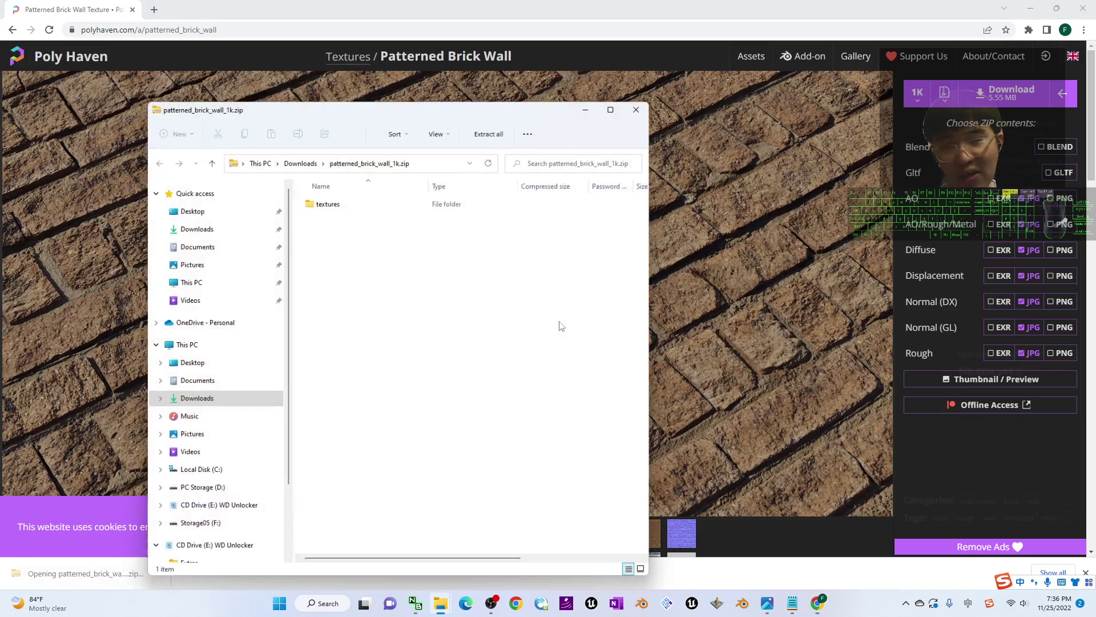
{"action": "left_click", "coordinate": [326, 210]}
{"action": "double_click", "coordinate": [327, 210]}
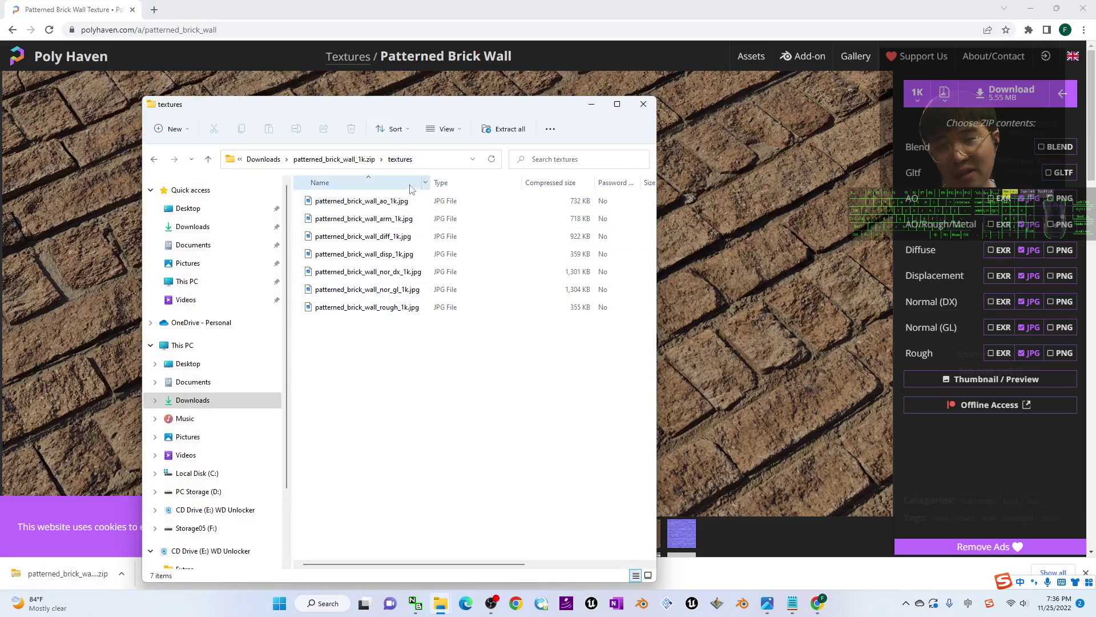
{"action": "left_click", "coordinate": [643, 104]}
{"action": "left_click", "coordinate": [1089, 8]}
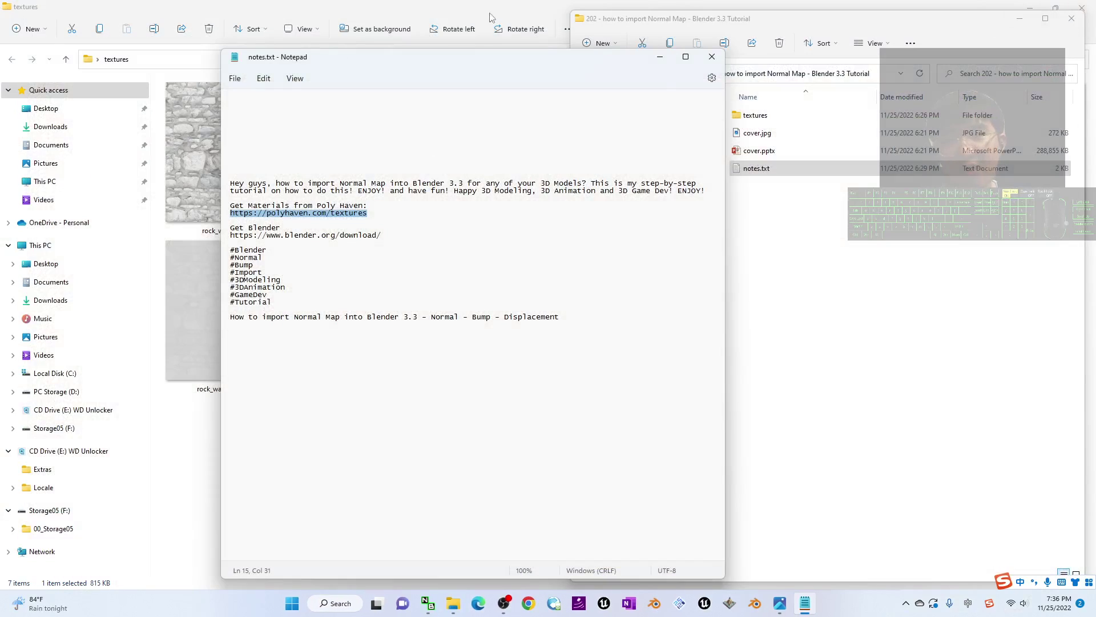
{"action": "left_click_drag", "start_coordinate": [607, 63], "coordinate": [737, 61]}
{"action": "left_click", "coordinate": [793, 53]}
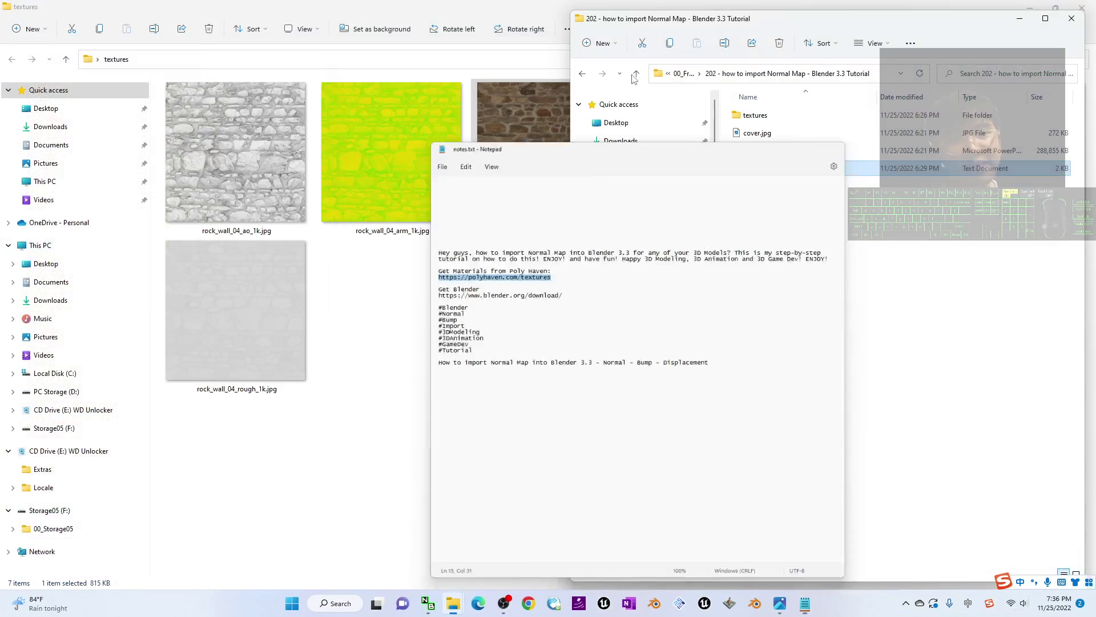
Open rock_wall_04_nor_gl_1k.jpg from the rock wall textures folder in Photos.
{"action": "left_click", "coordinate": [407, 384]}
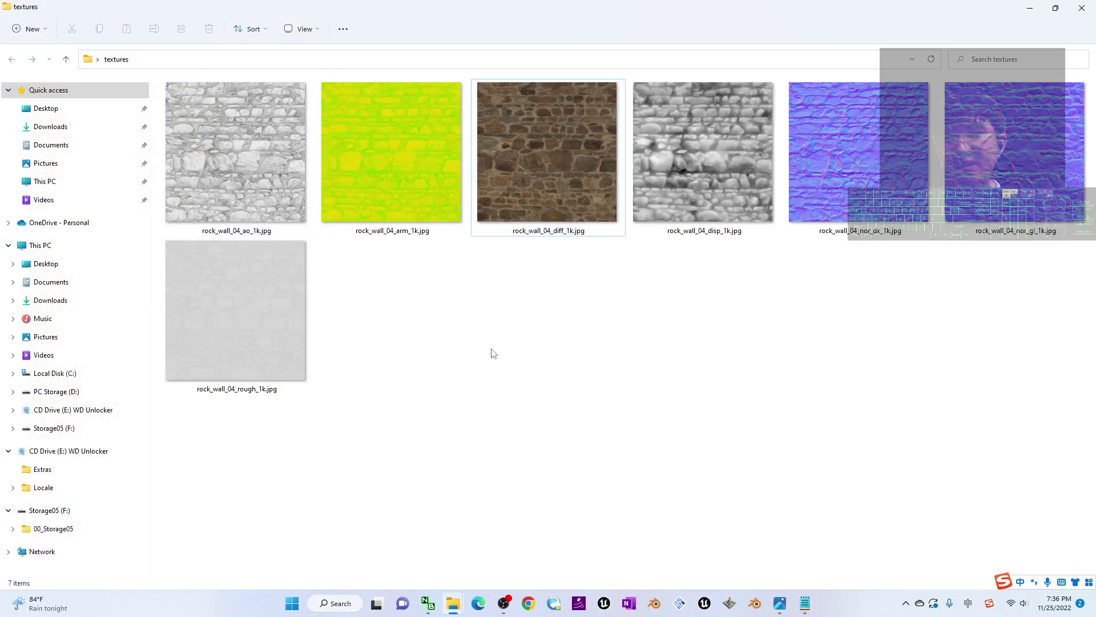
{"action": "left_click_drag", "start_coordinate": [238, 440], "coordinate": [976, 117]}
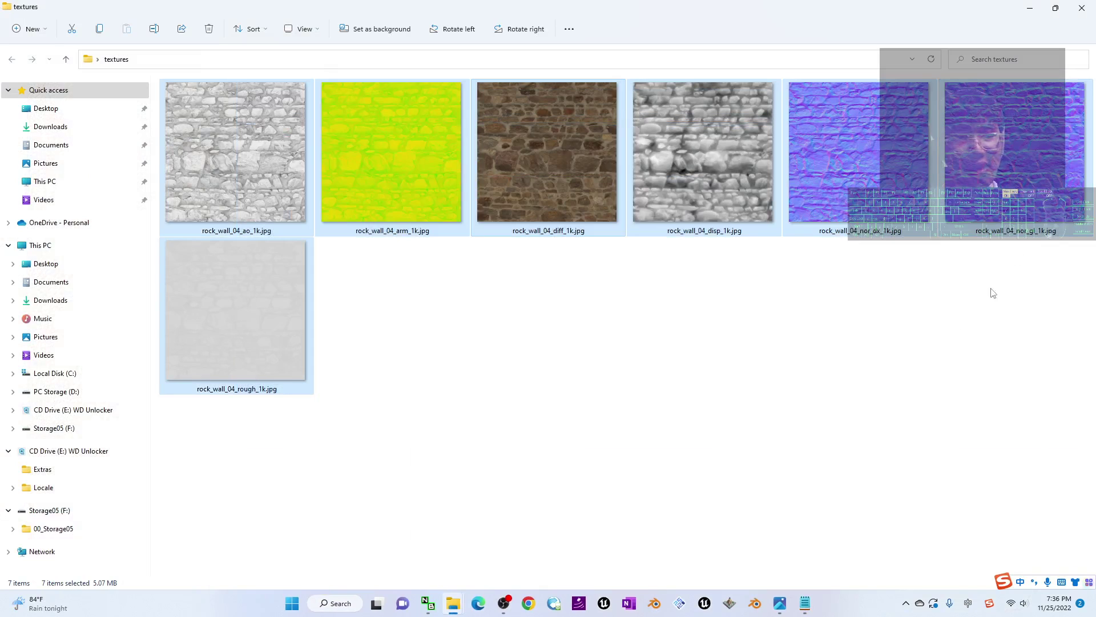
{"action": "left_click", "coordinate": [947, 320]}
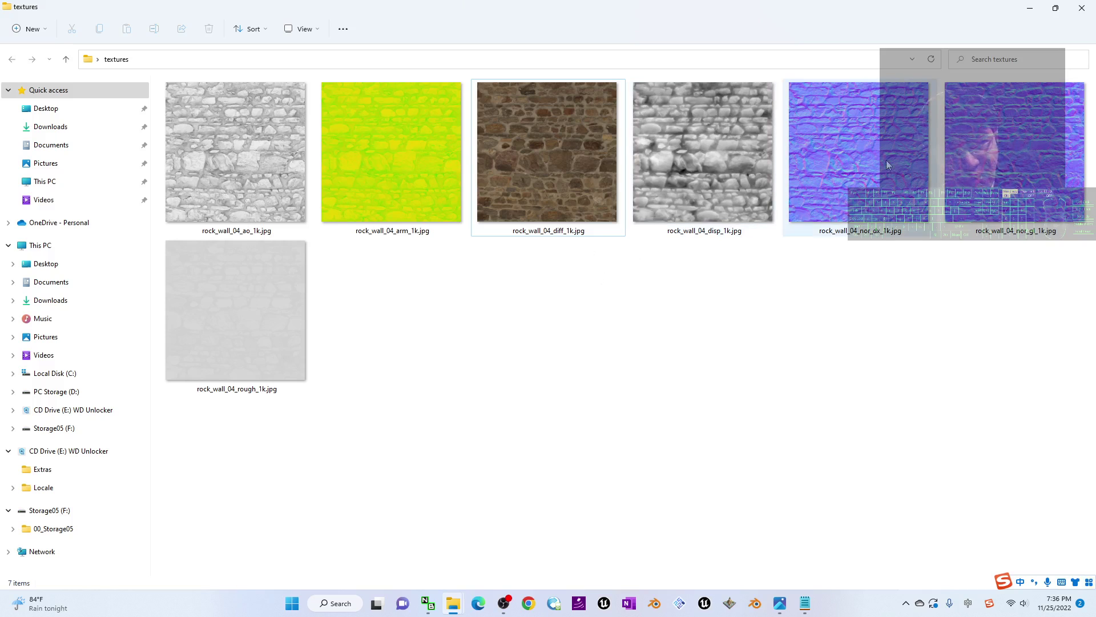
{"action": "left_click", "coordinate": [1016, 158]}
{"action": "left_click", "coordinate": [551, 154]}
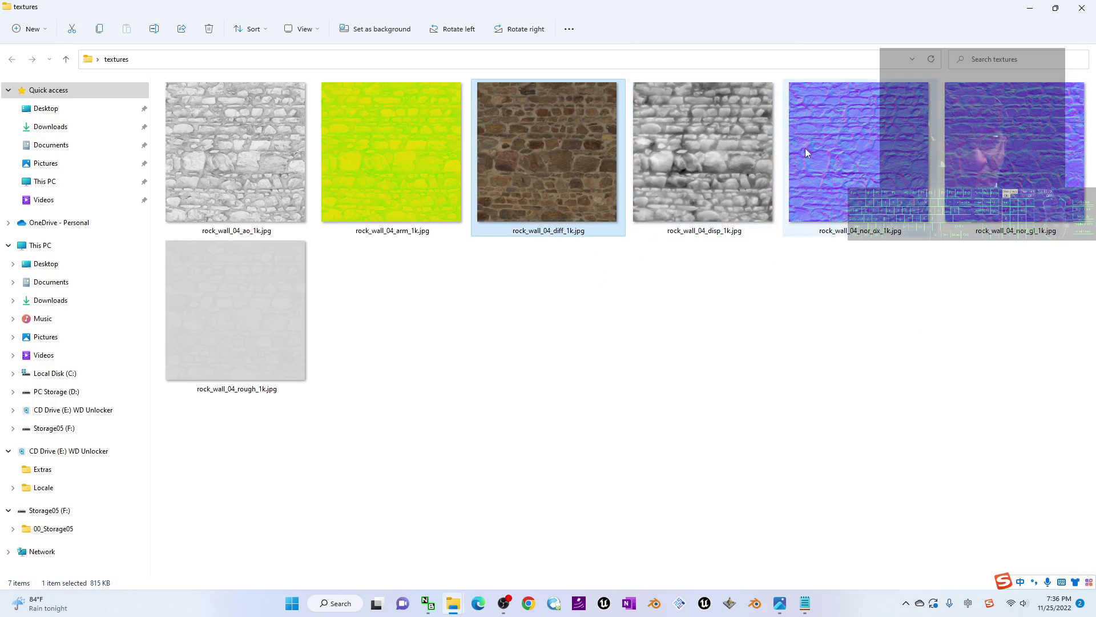
{"action": "left_click", "coordinate": [1037, 165]}
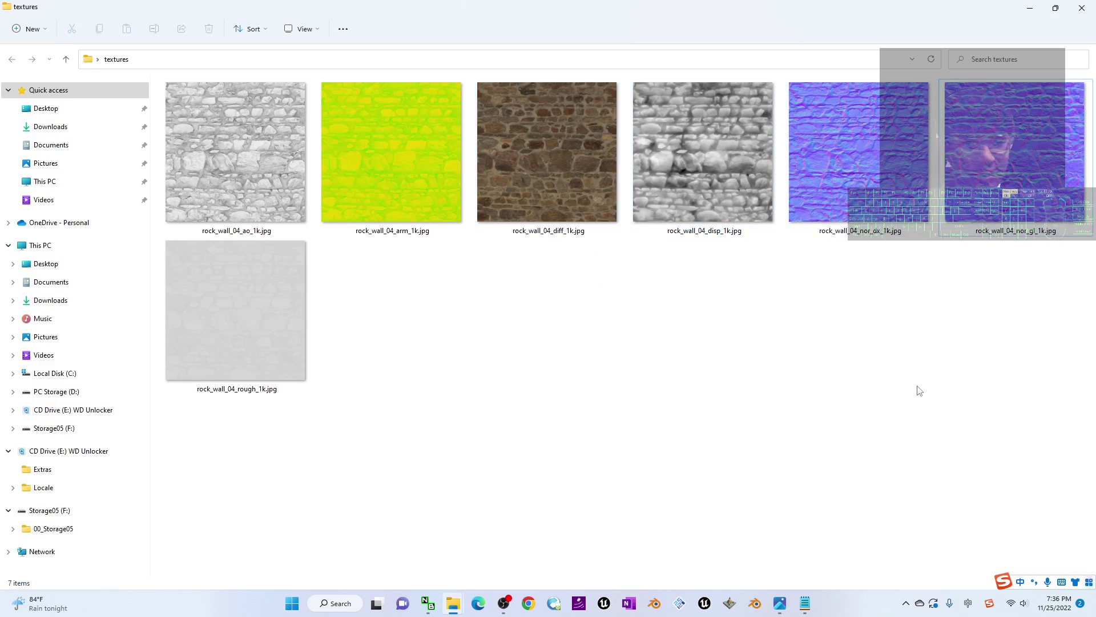
{"action": "double_click", "coordinate": [1018, 229]}
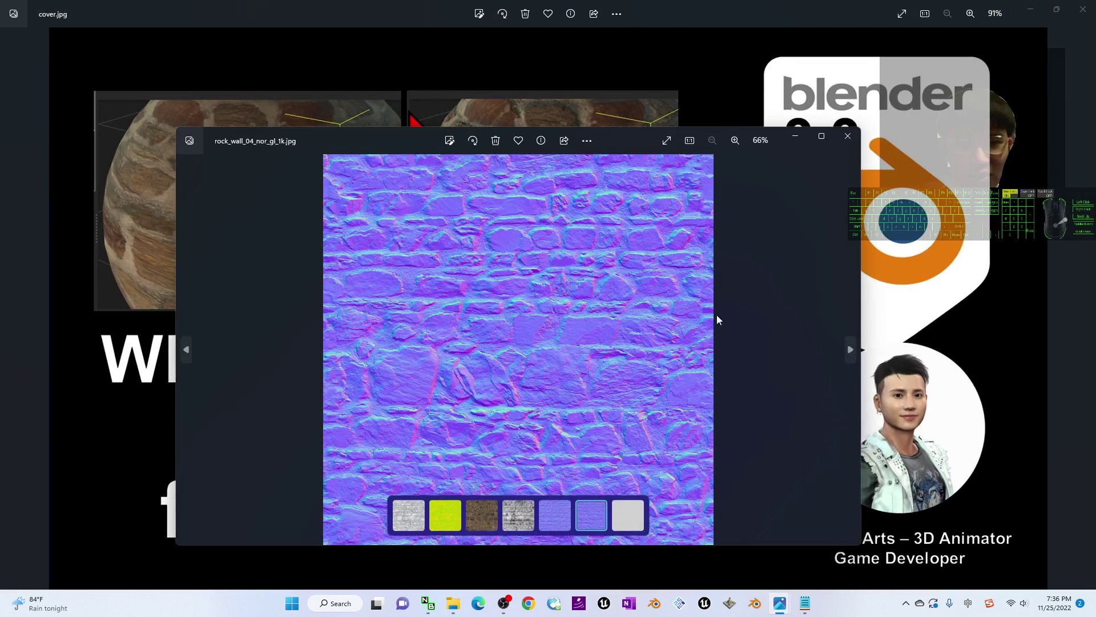
Close the image viewers, dismiss Blender's splash screen and clear the object selection.
{"action": "left_click", "coordinate": [847, 136]}
{"action": "left_click", "coordinate": [1033, 13]}
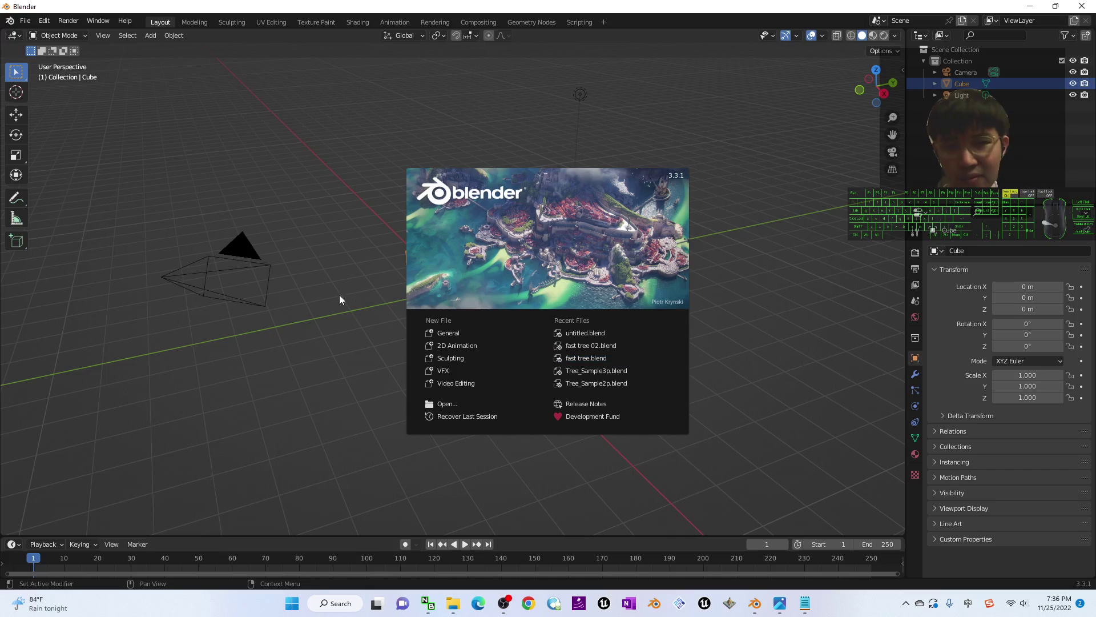
{"action": "left_click", "coordinate": [382, 288]}
{"action": "left_click_drag", "start_coordinate": [114, 193], "coordinate": [779, 460]}
{"action": "key", "text": "a"}
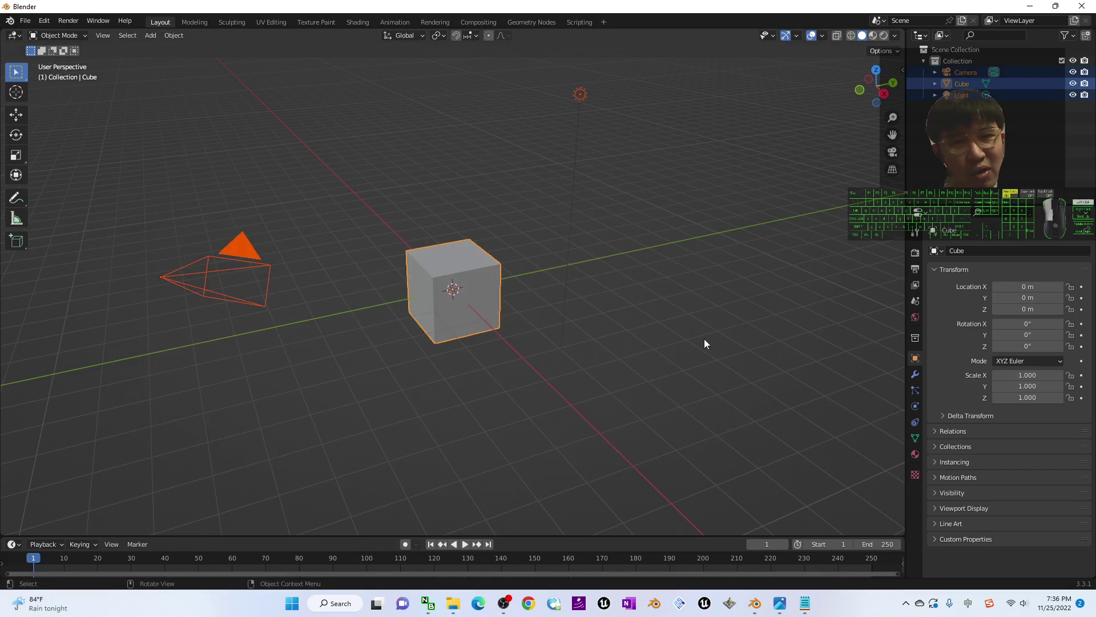
{"action": "key", "text": "alt+a"}
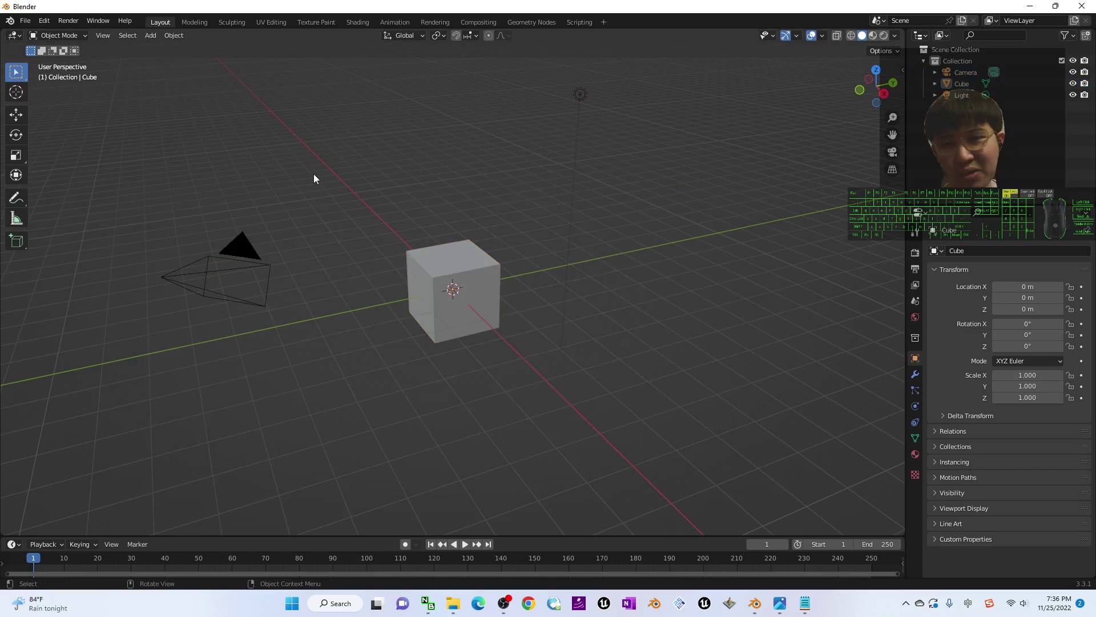
Select the default cube and delete it, leaving only the camera and light.
{"action": "scroll", "coordinate": [353, 269], "scroll_direction": "up", "scroll_amount": 2}
{"action": "scroll", "coordinate": [488, 259], "scroll_direction": "down", "scroll_amount": 4}
{"action": "left_click", "coordinate": [452, 283]}
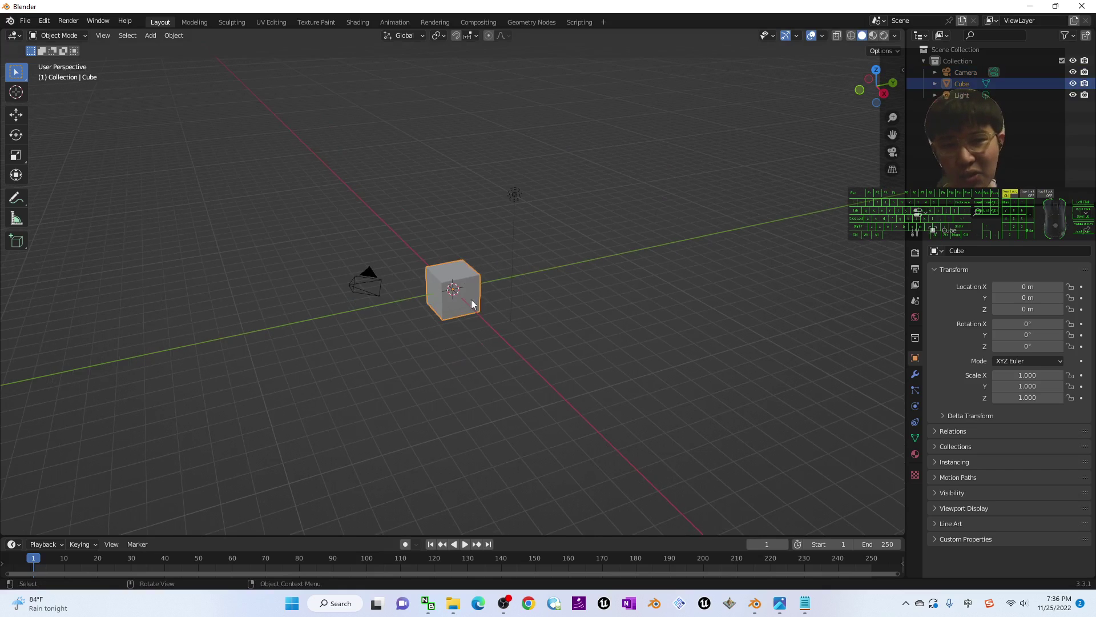
{"action": "key", "text": "Delete"}
{"action": "scroll", "coordinate": [426, 268], "scroll_direction": "up", "scroll_amount": 3}
{"action": "scroll", "coordinate": [428, 269], "scroll_direction": "down", "scroll_amount": 1}
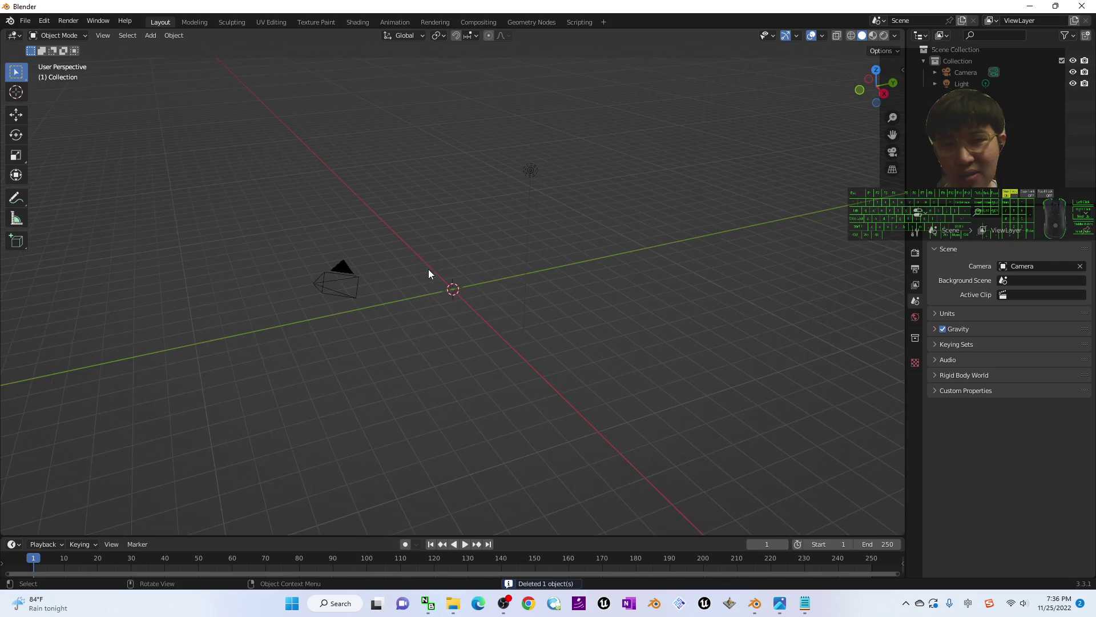
Add a UV sphere mesh at the scene origin.
{"action": "scroll", "coordinate": [416, 268], "scroll_direction": "up", "scroll_amount": 5}
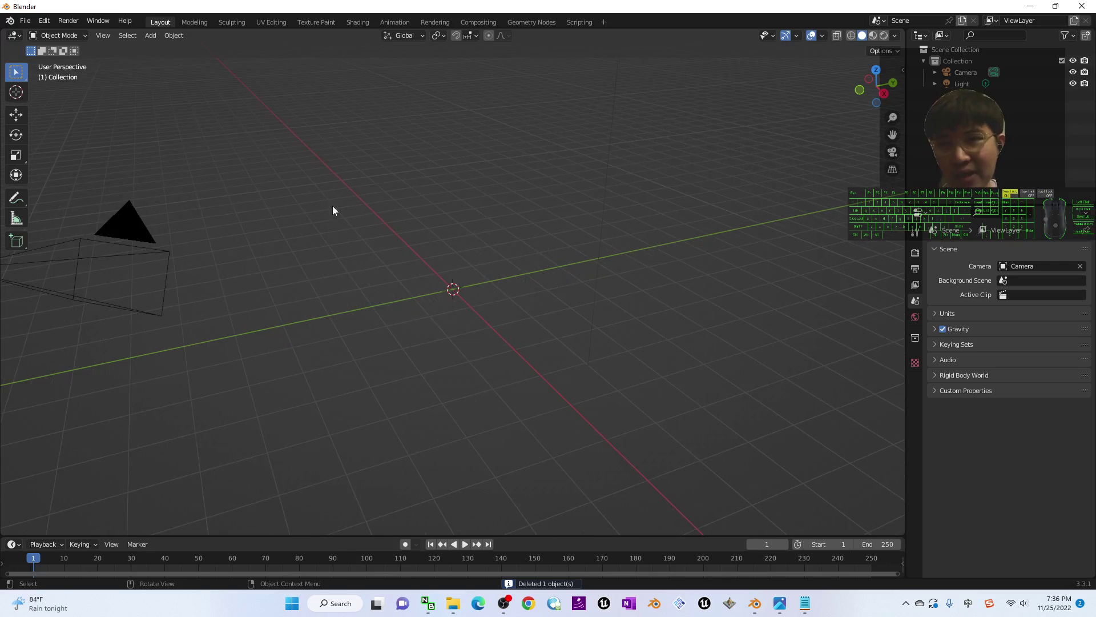
{"action": "left_click", "coordinate": [152, 35]}
{"action": "mouse_move", "coordinate": [167, 54]}
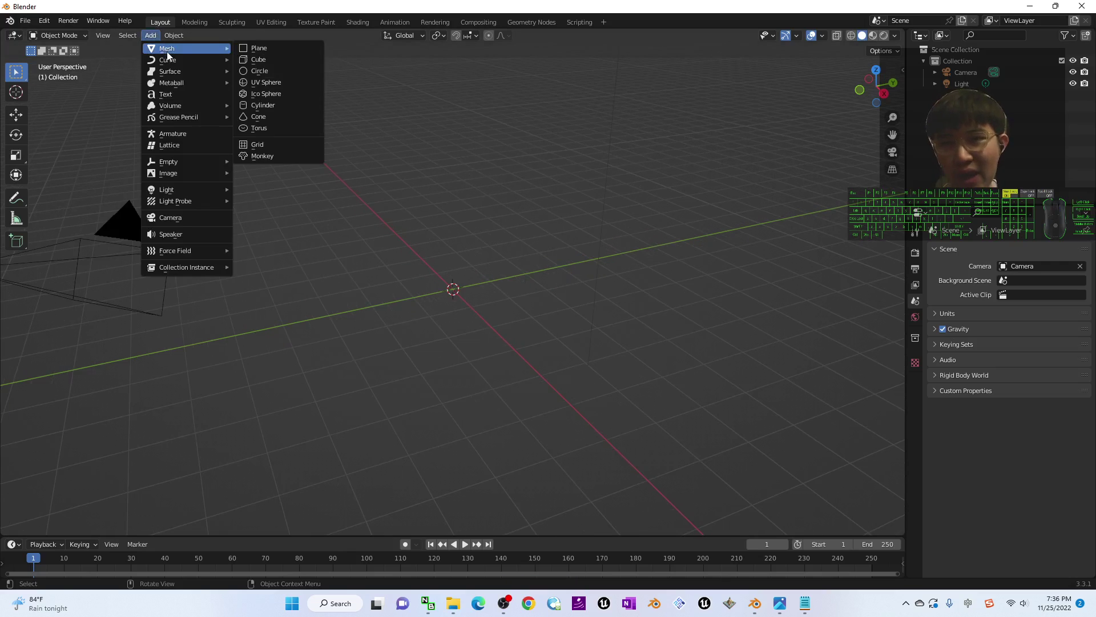
{"action": "left_click", "coordinate": [273, 83]}
Apply Shade Smooth to the sphere from its context menu.
{"action": "scroll", "coordinate": [400, 230], "scroll_direction": "up", "scroll_amount": 5}
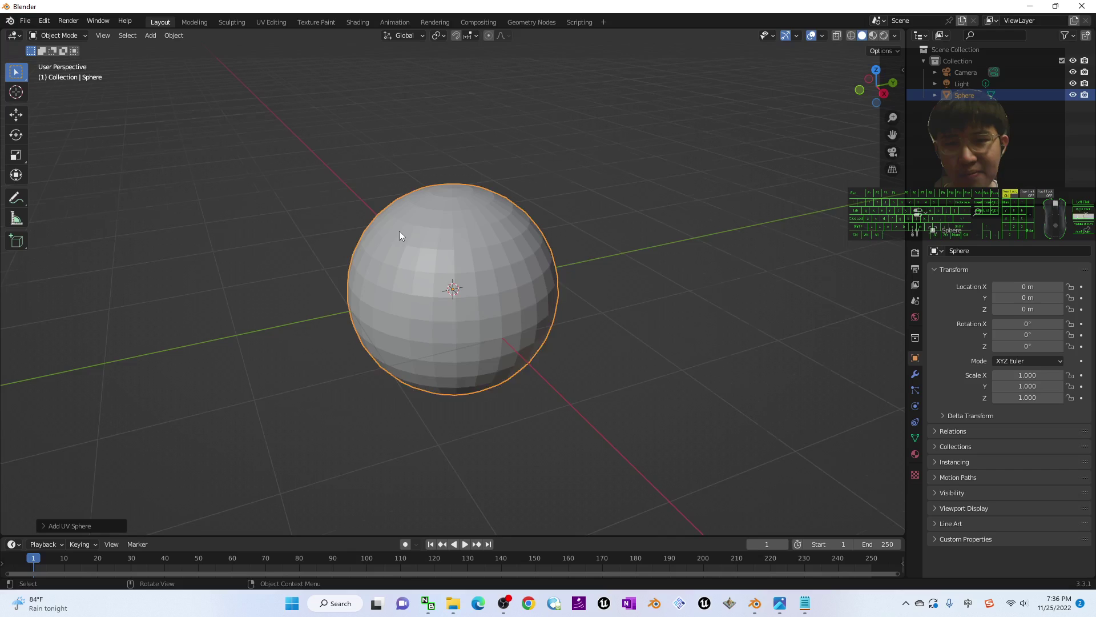
{"action": "right_click", "coordinate": [478, 215]}
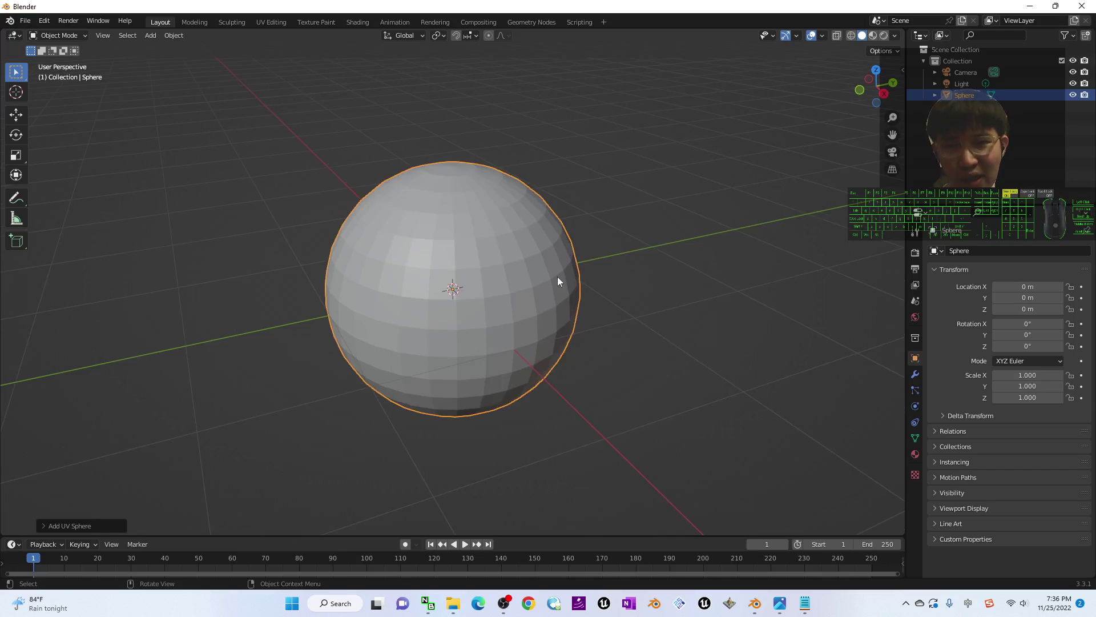
{"action": "right_click", "coordinate": [441, 226]}
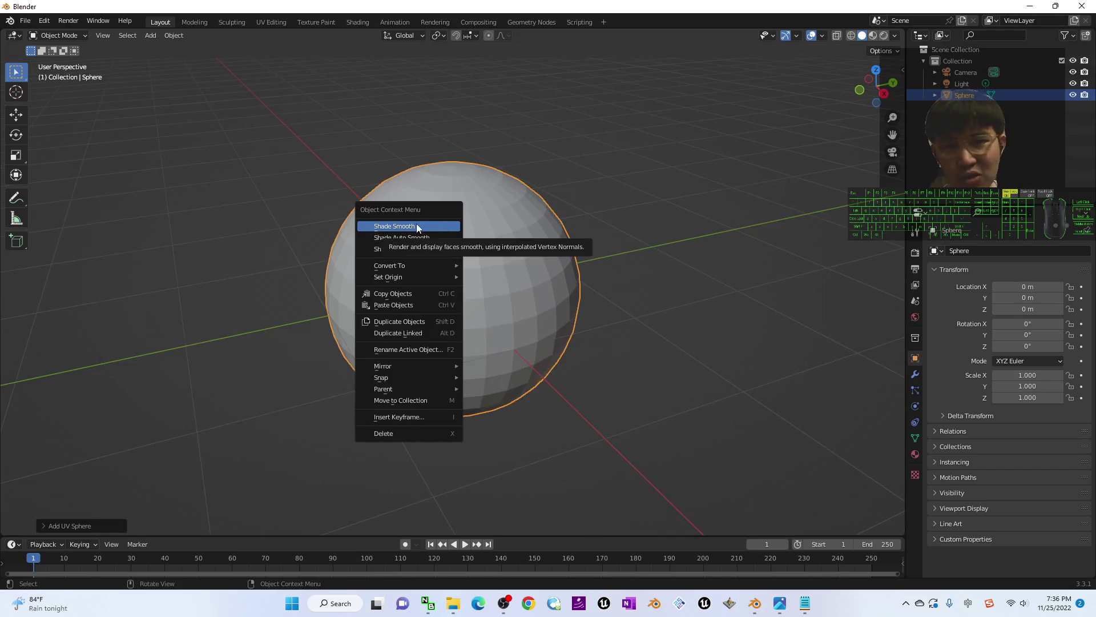
{"action": "left_click", "coordinate": [419, 227]}
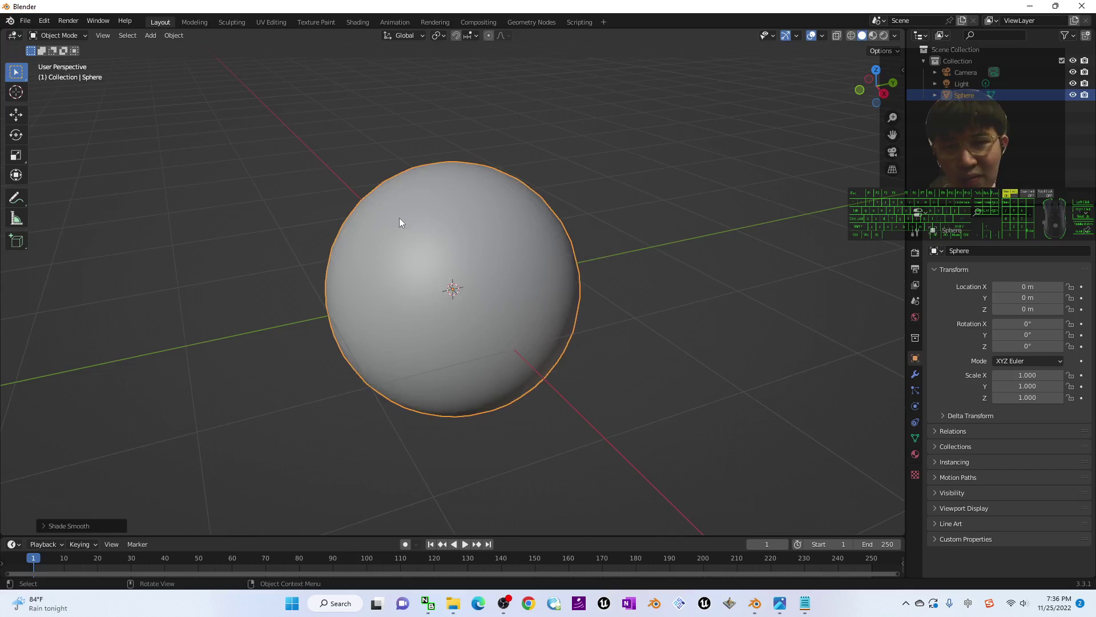
Switch the viewport to Rendered shading to preview the sphere.
{"action": "left_click", "coordinate": [885, 35]}
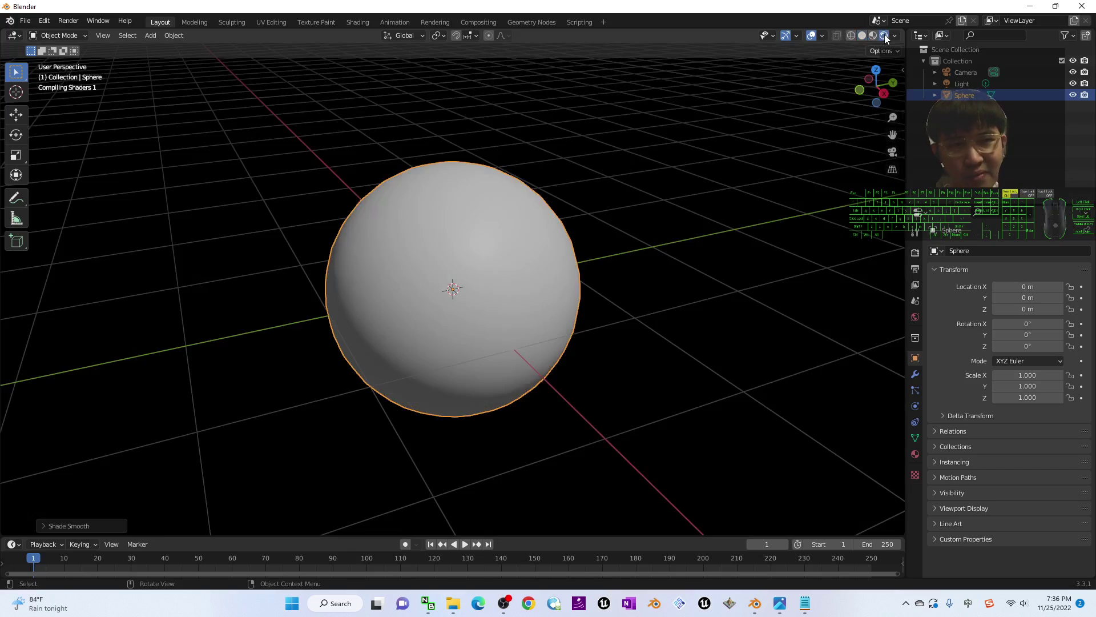
{"action": "scroll", "coordinate": [462, 217], "scroll_direction": "down", "scroll_amount": 5}
{"action": "scroll", "coordinate": [461, 217], "scroll_direction": "down", "scroll_amount": 5}
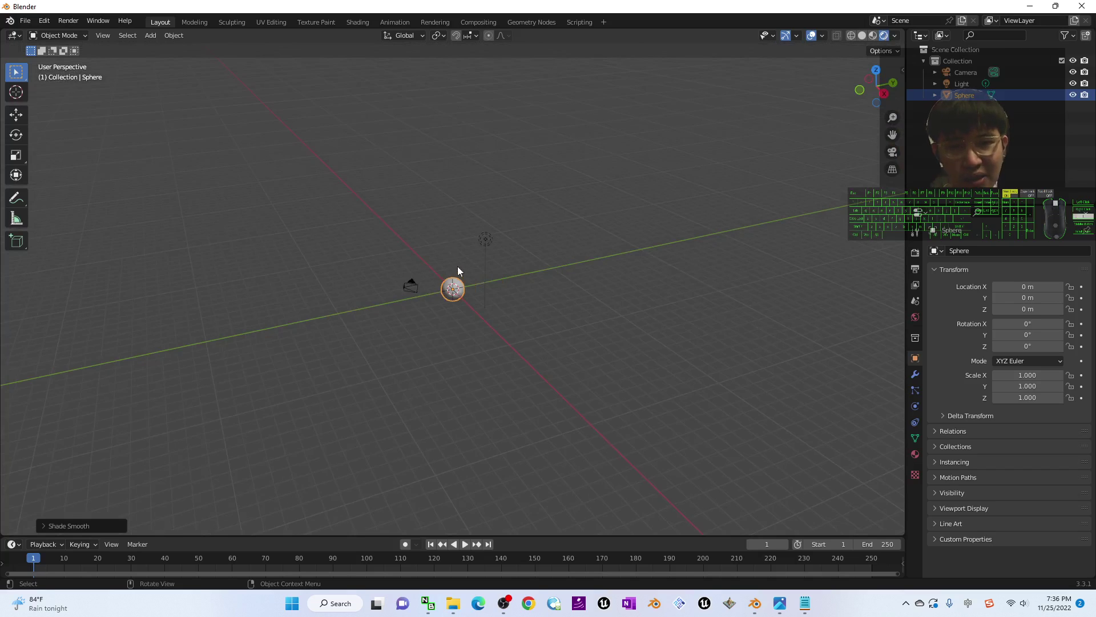
{"action": "scroll", "coordinate": [458, 271], "scroll_direction": "up", "scroll_amount": 8}
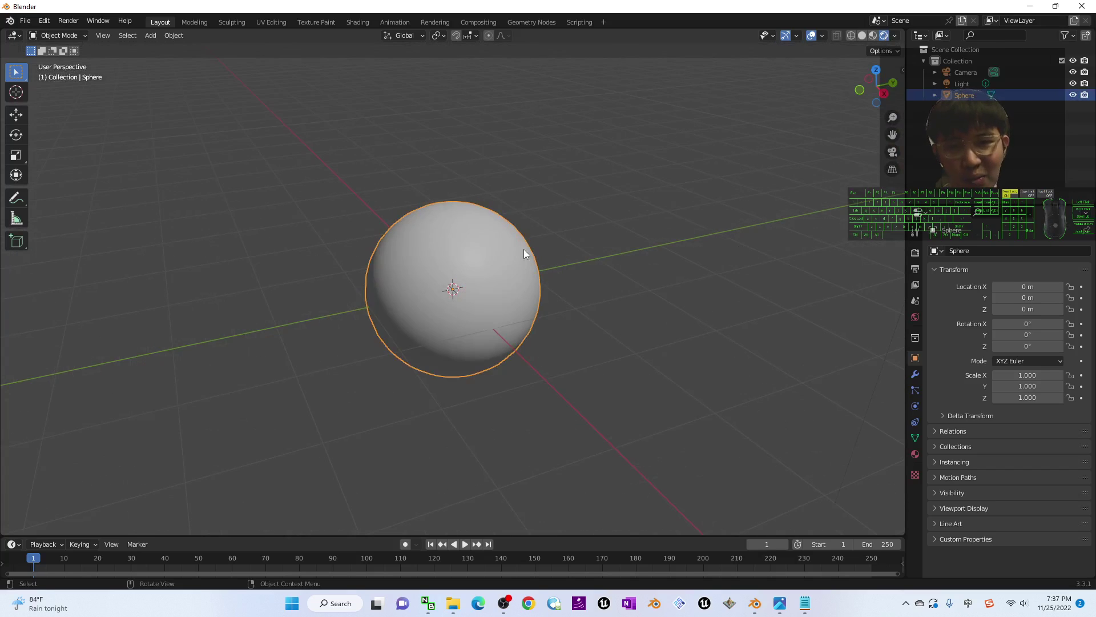
In the Shading workspace, create Material.001 for the sphere and frame its nodes.
{"action": "left_click", "coordinate": [360, 22]}
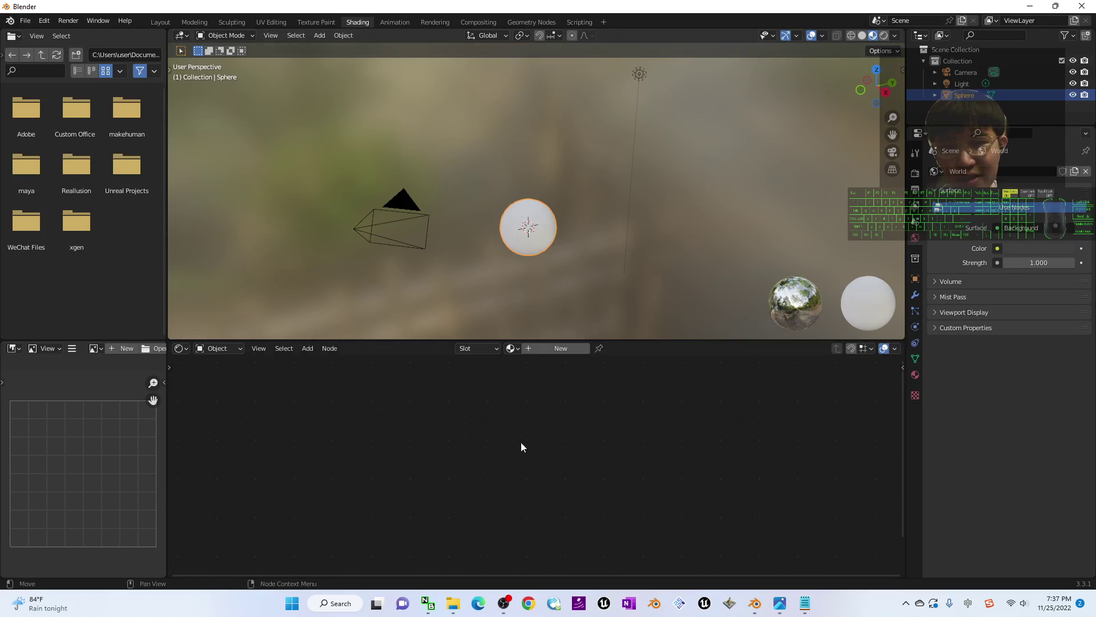
{"action": "left_click", "coordinate": [547, 347]}
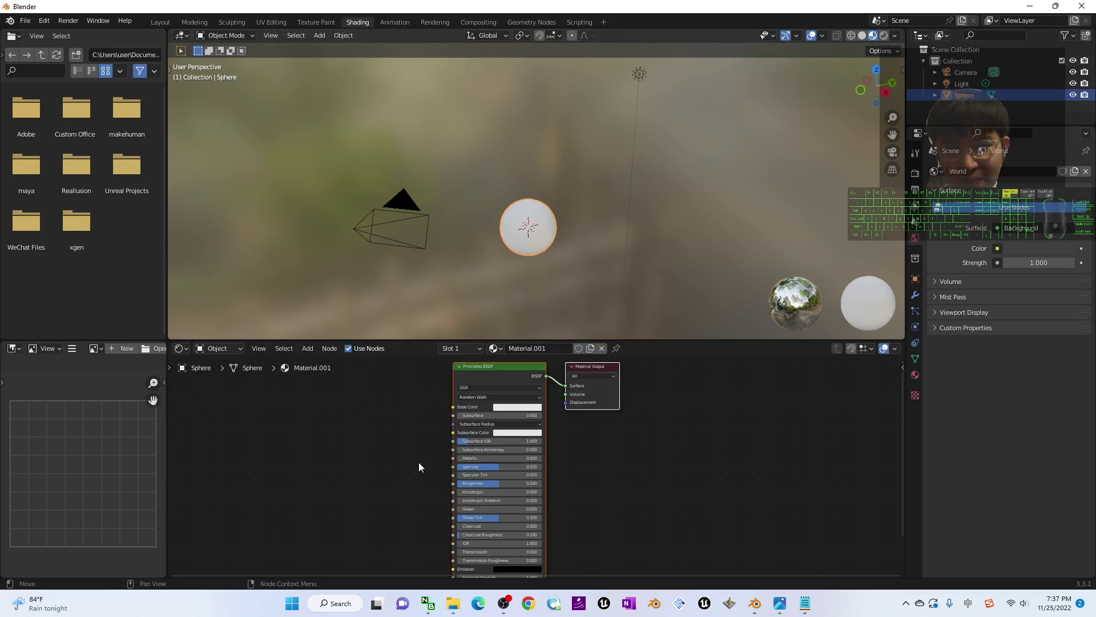
{"action": "scroll", "coordinate": [426, 430], "scroll_direction": "up", "scroll_amount": 2}
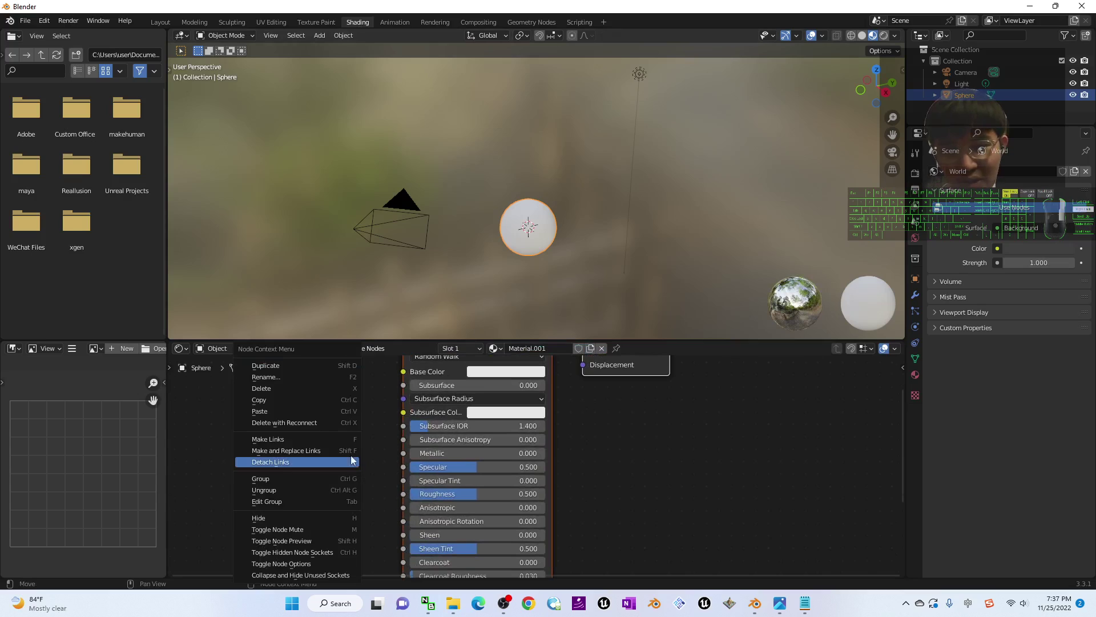
{"action": "left_click_drag", "start_coordinate": [341, 418], "coordinate": [374, 452]}
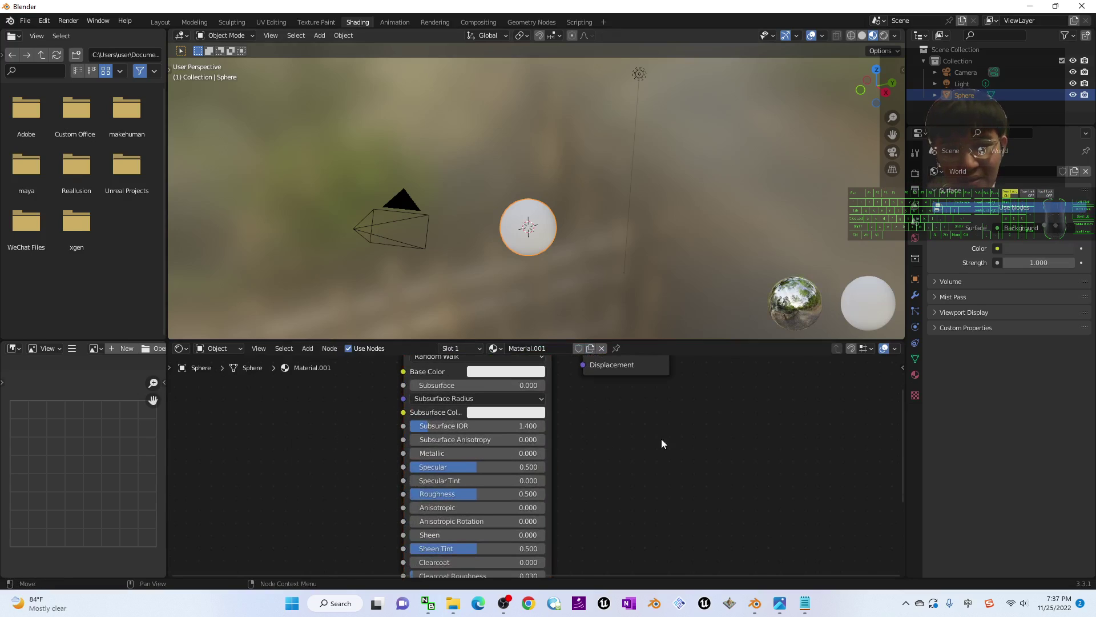
{"action": "key", "text": "Home"}
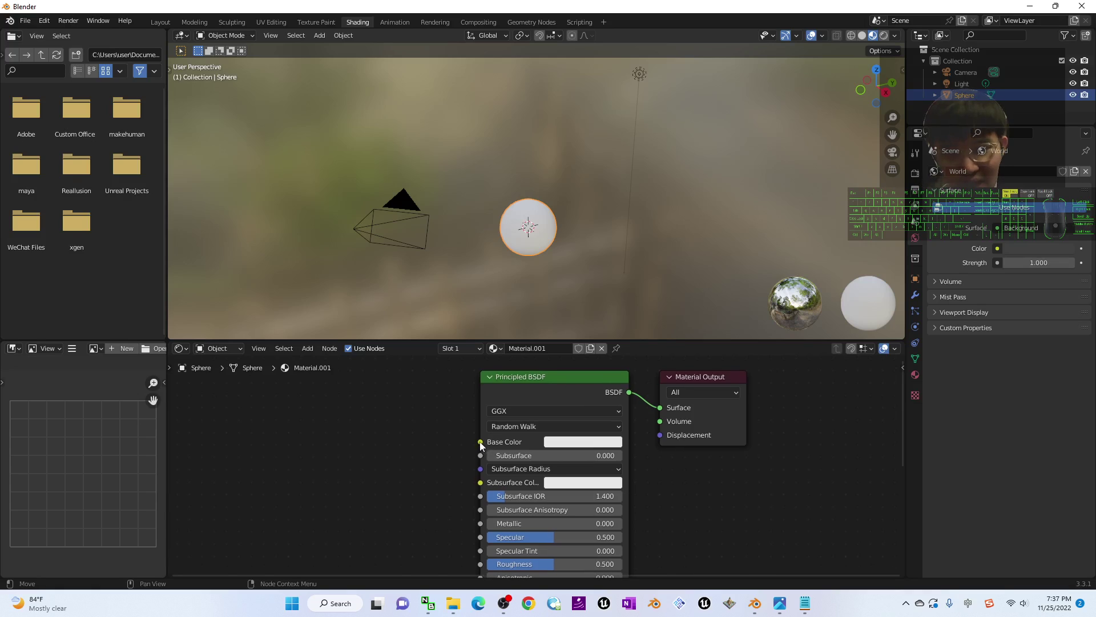
Wire a new Image Texture node's Color into the Principled BSDF Base Color.
{"action": "left_click_drag", "start_coordinate": [481, 446], "coordinate": [232, 441]}
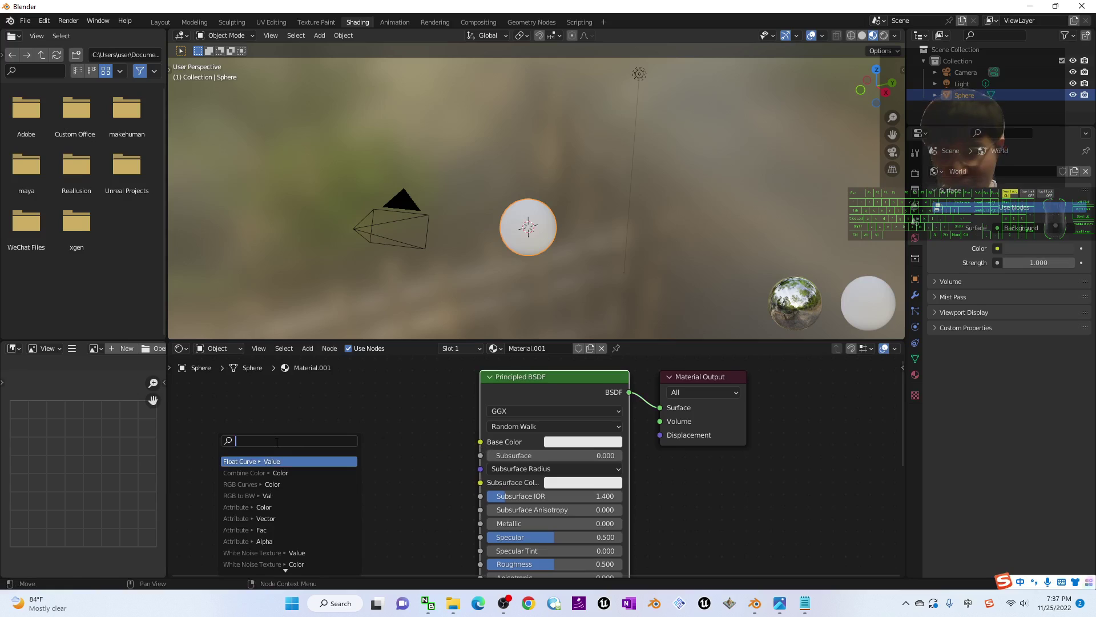
{"action": "type", "text": "ia"}
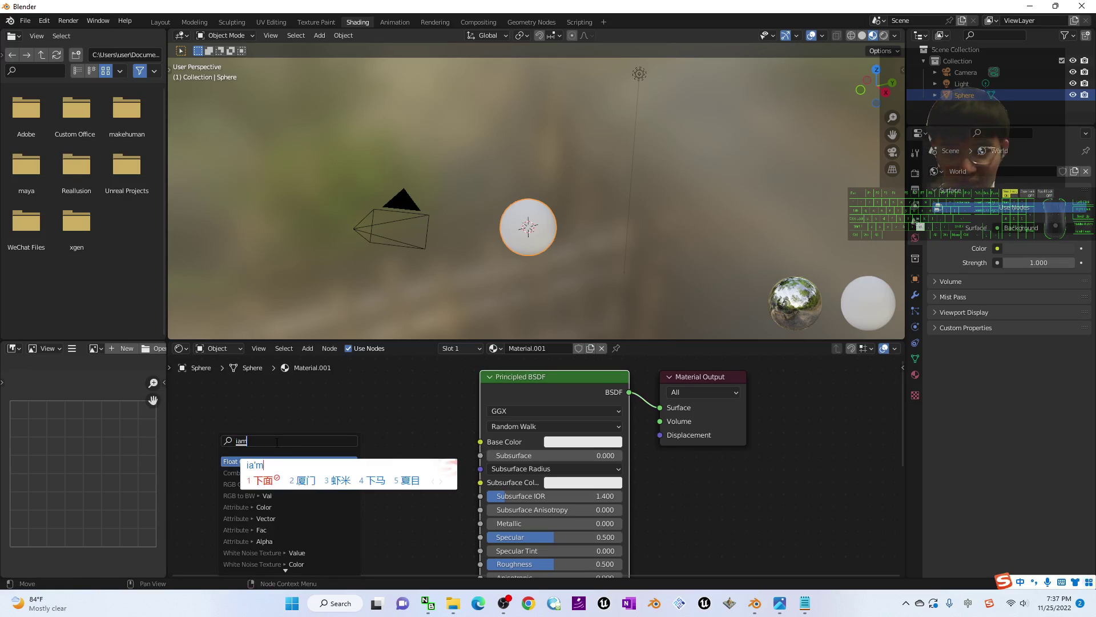
{"action": "key", "text": "shift"}
{"action": "type", "text": "mage"}
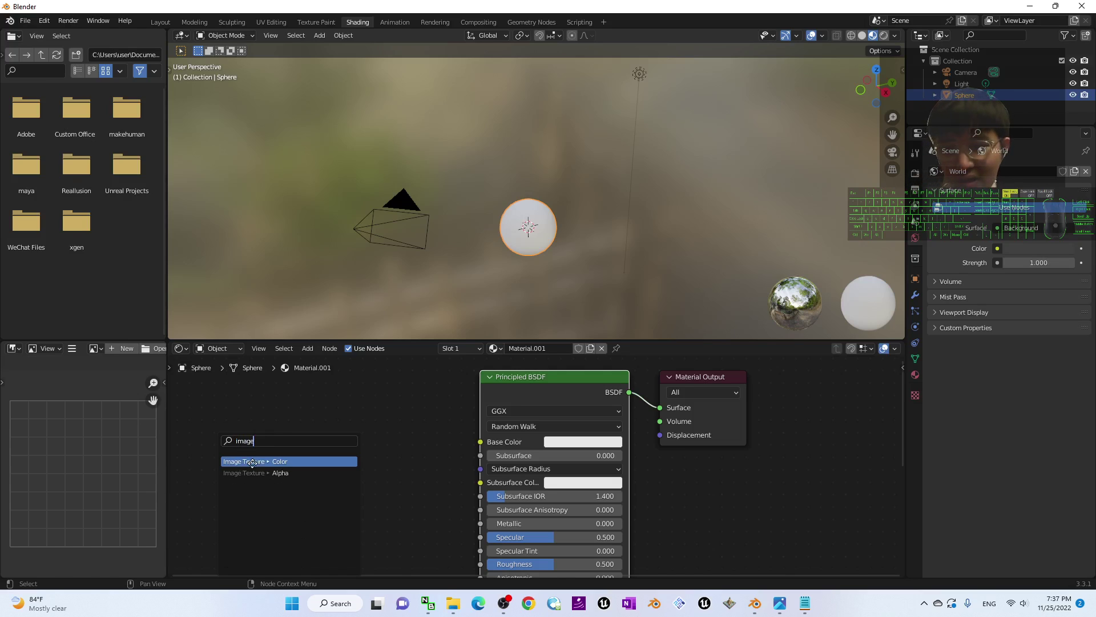
{"action": "left_click", "coordinate": [252, 462]}
{"action": "left_click", "coordinate": [283, 427]}
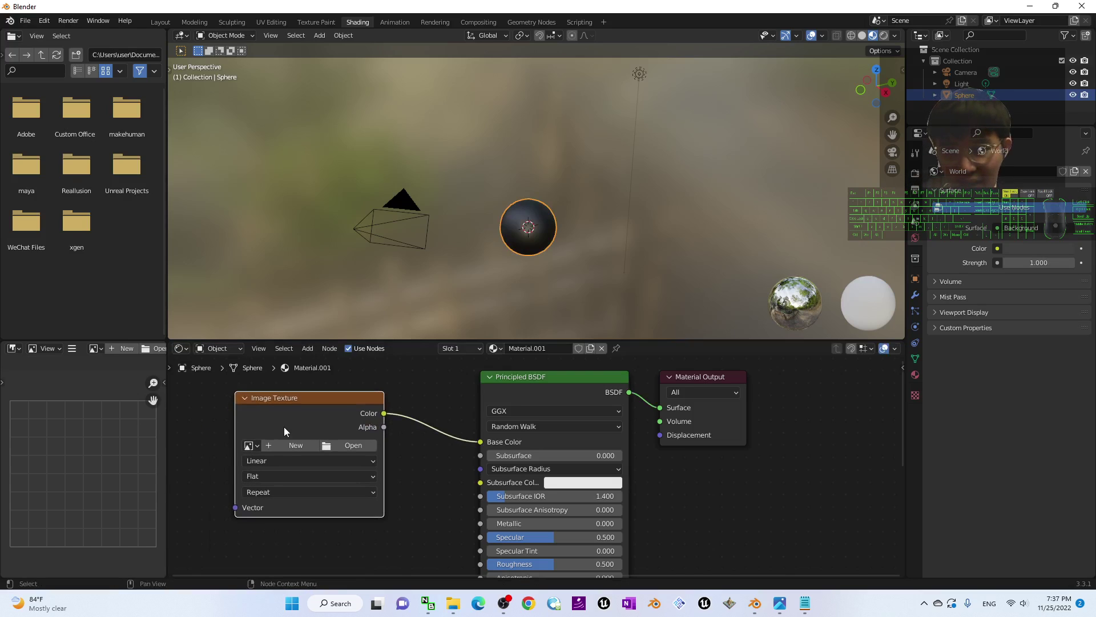
Load Desktop/textures/rock_wall_04_diff_1k.jpg into the Image Texture node and orbit the sphere.
{"action": "left_click", "coordinate": [345, 445]}
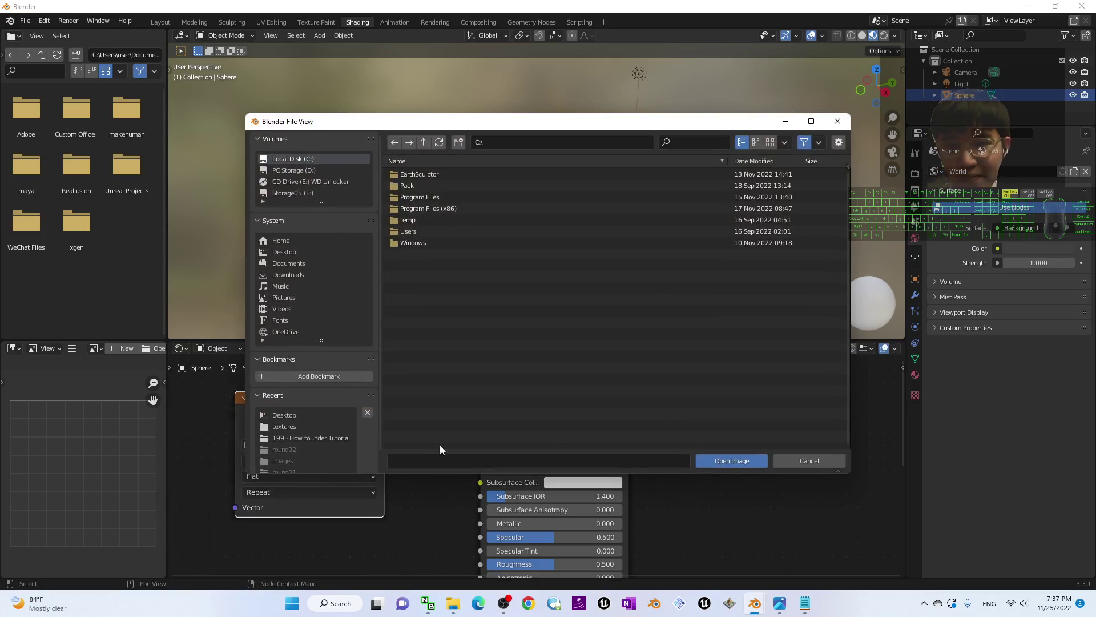
{"action": "left_click", "coordinate": [294, 252]}
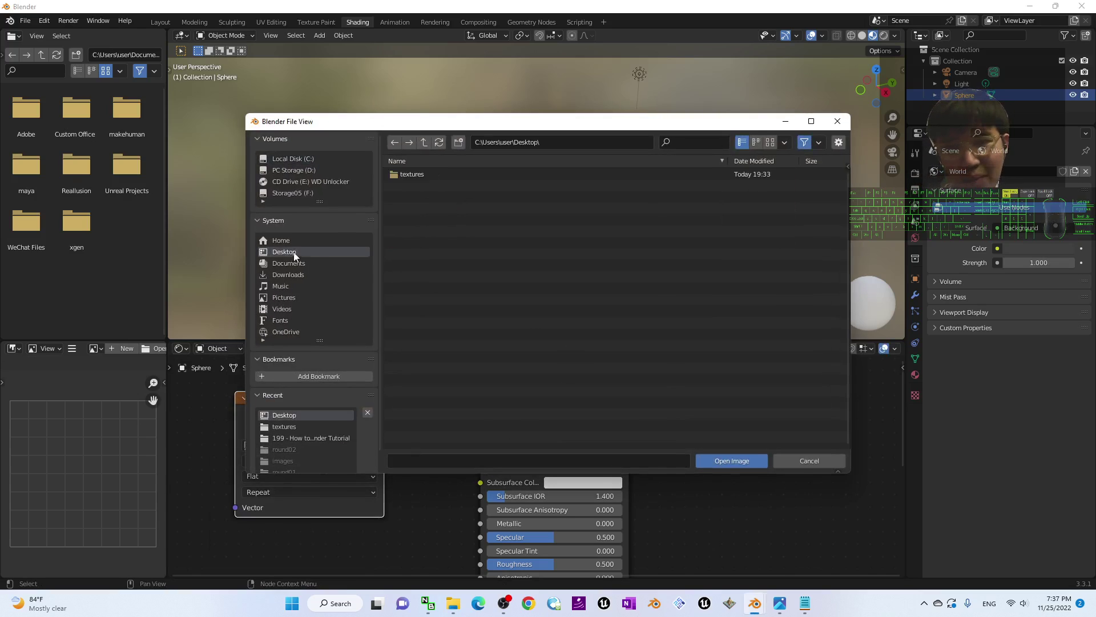
{"action": "double_click", "coordinate": [408, 173]}
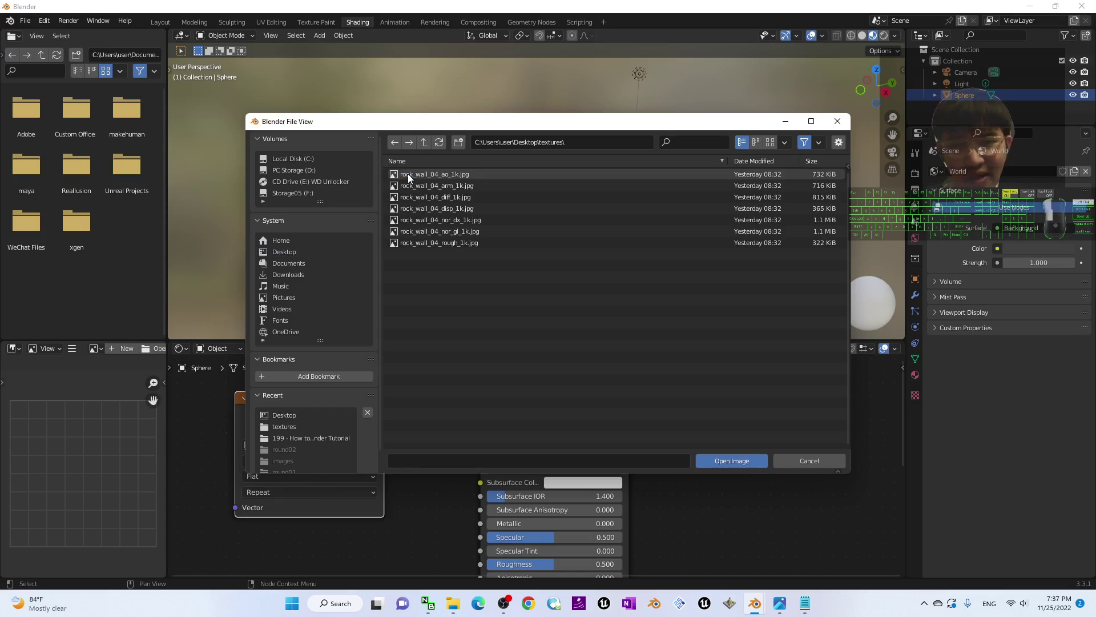
{"action": "double_click", "coordinate": [460, 197]}
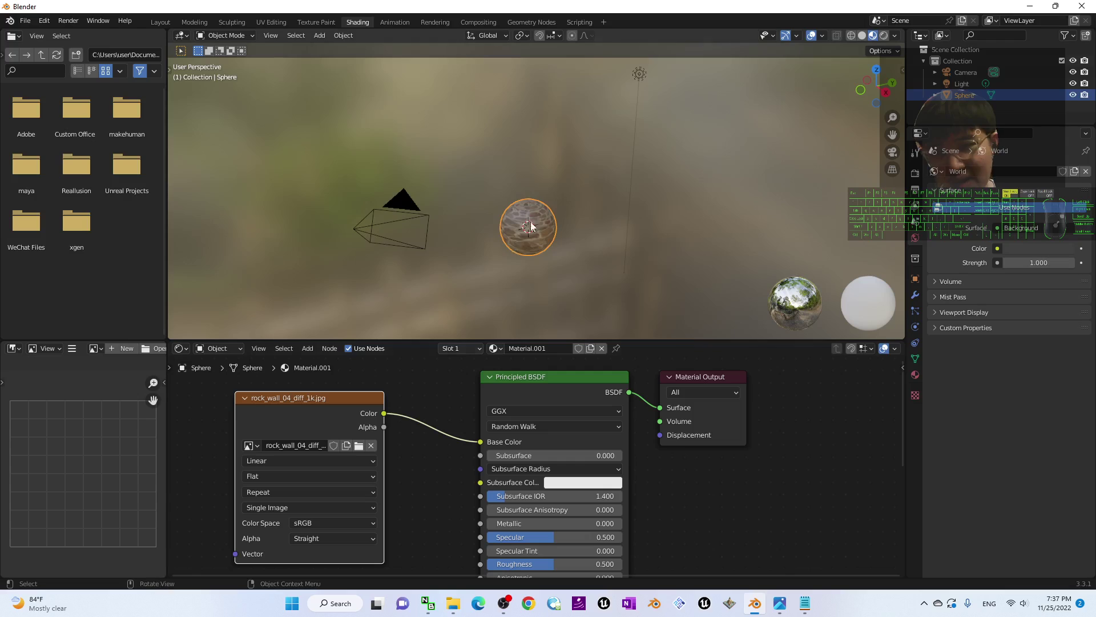
{"action": "middle_click_drag", "start_coordinate": [588, 261], "coordinate": [694, 268]}
Connect a second Image Texture node's Color to the Principled BSDF Normal input.
{"action": "scroll", "coordinate": [694, 273], "scroll_direction": "down", "scroll_amount": 2}
{"action": "scroll", "coordinate": [672, 499], "scroll_direction": "down", "scroll_amount": 3}
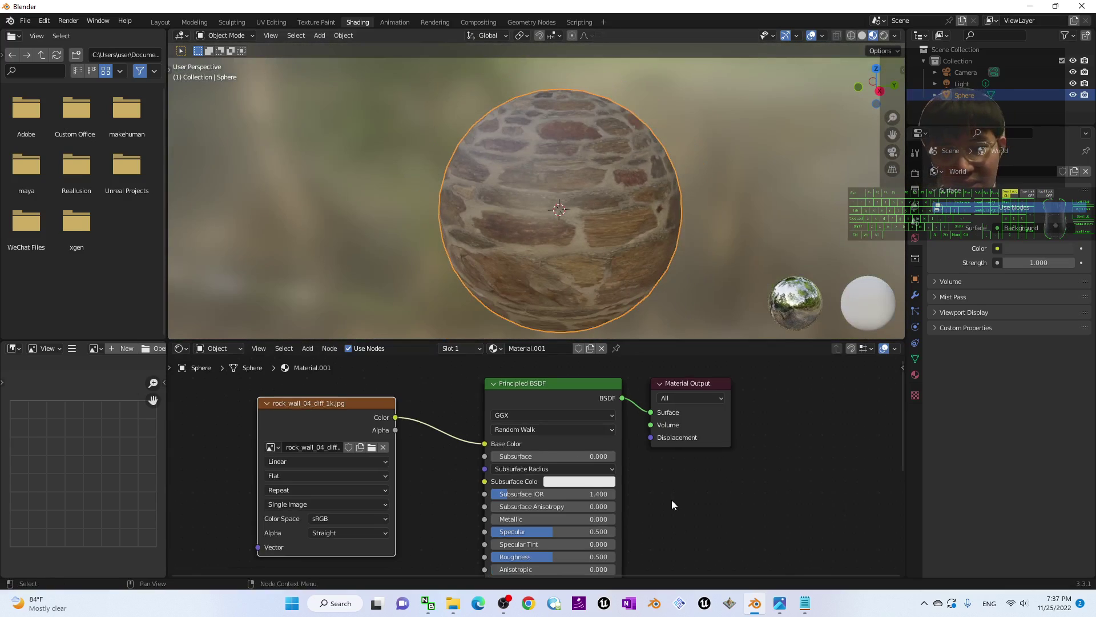
{"action": "middle_click_drag", "start_coordinate": [663, 505], "coordinate": [676, 467]}
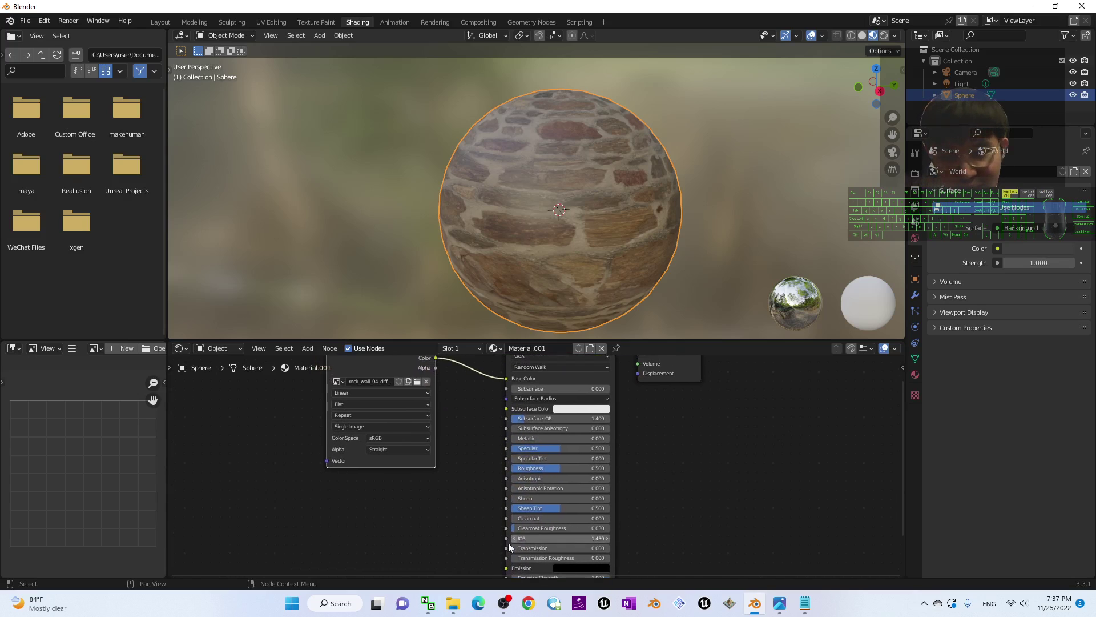
{"action": "scroll", "coordinate": [679, 516], "scroll_direction": "down", "scroll_amount": 1}
{"action": "scroll", "coordinate": [675, 516], "scroll_direction": "up", "scroll_amount": 2}
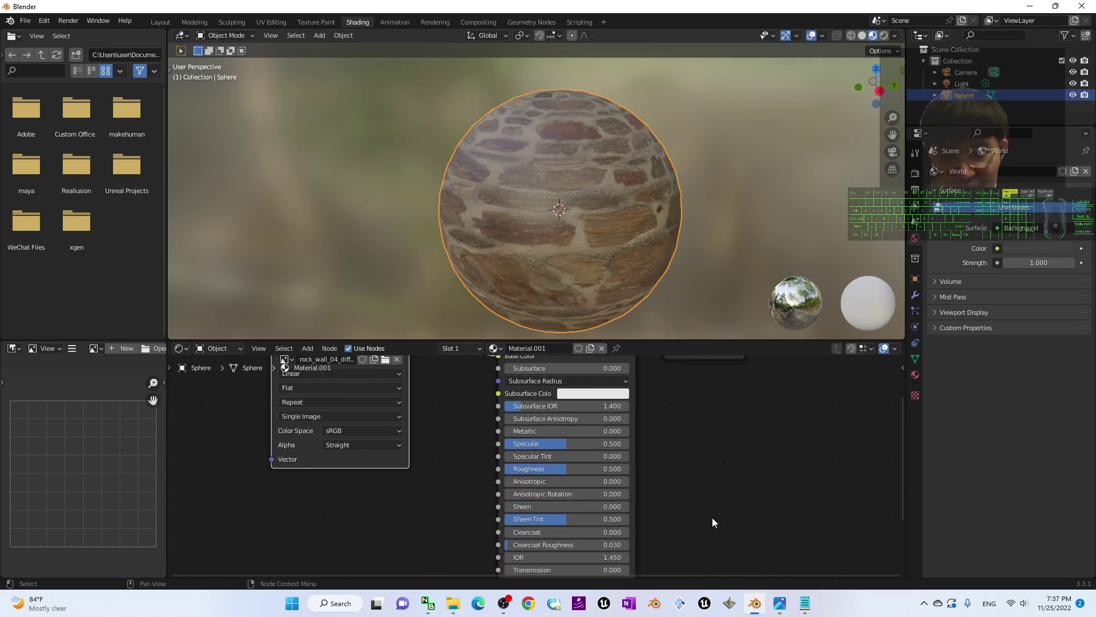
{"action": "middle_click_drag", "start_coordinate": [712, 517], "coordinate": [742, 395]}
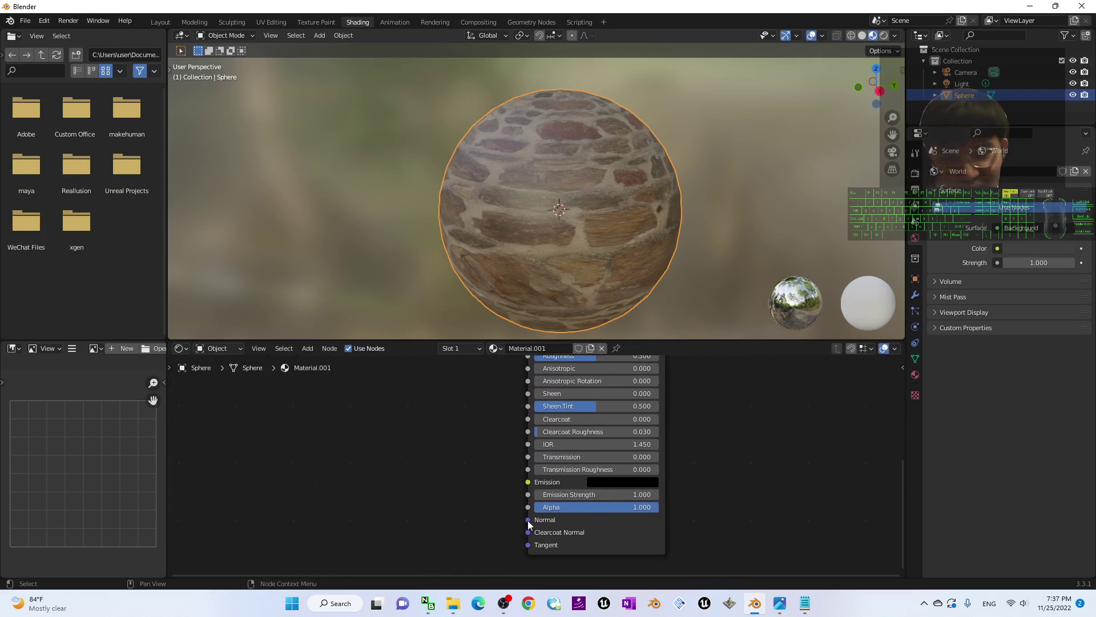
{"action": "left_click_drag", "start_coordinate": [528, 519], "coordinate": [334, 452]}
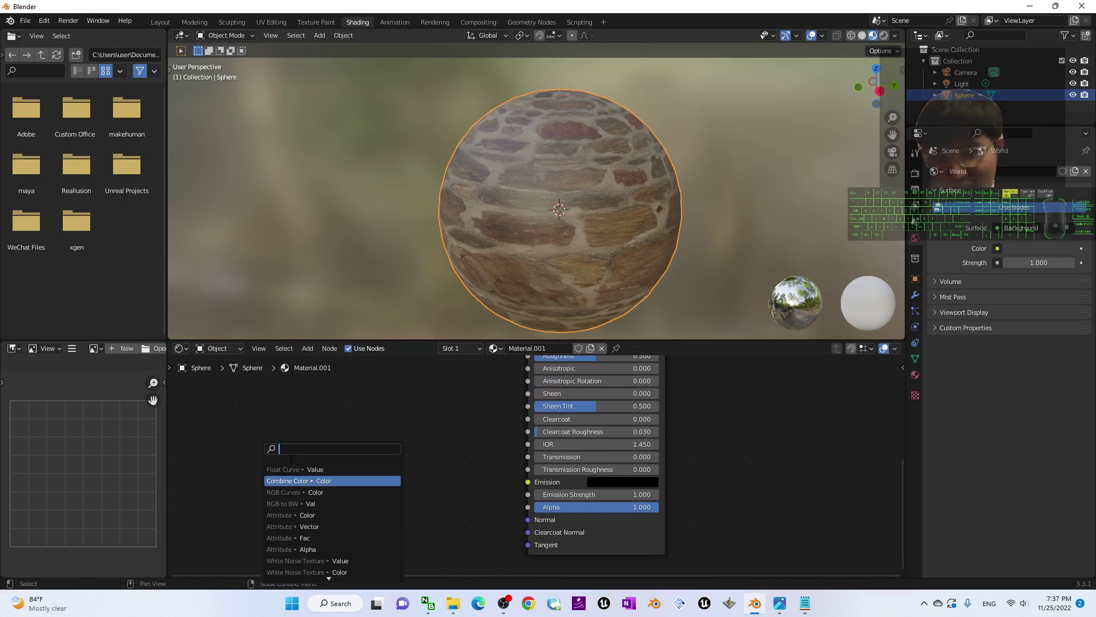
{"action": "type", "text": "image"}
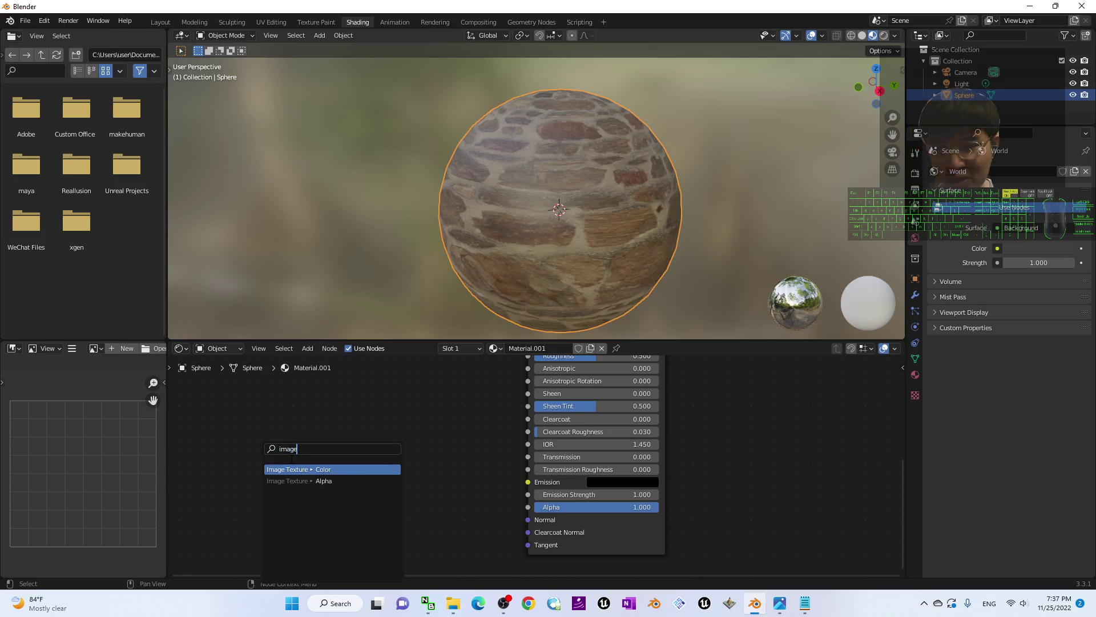
{"action": "left_click", "coordinate": [298, 469]}
{"action": "left_click", "coordinate": [300, 474]}
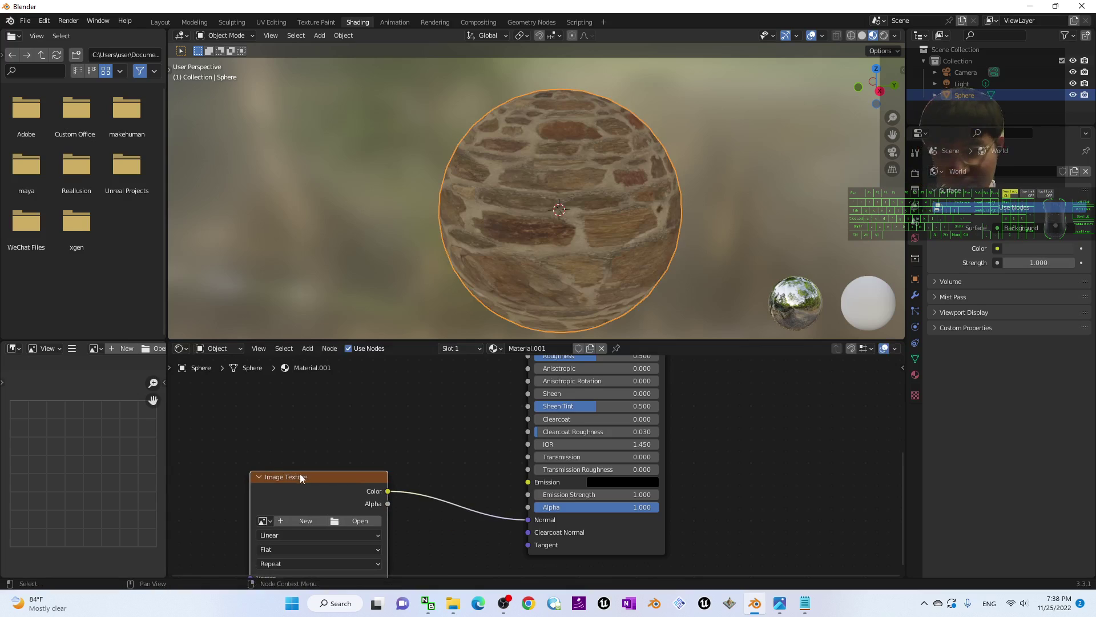
Browse to the Desktop for the normal texture image, checking the texture files in File Explorer first.
{"action": "left_click", "coordinate": [351, 522]}
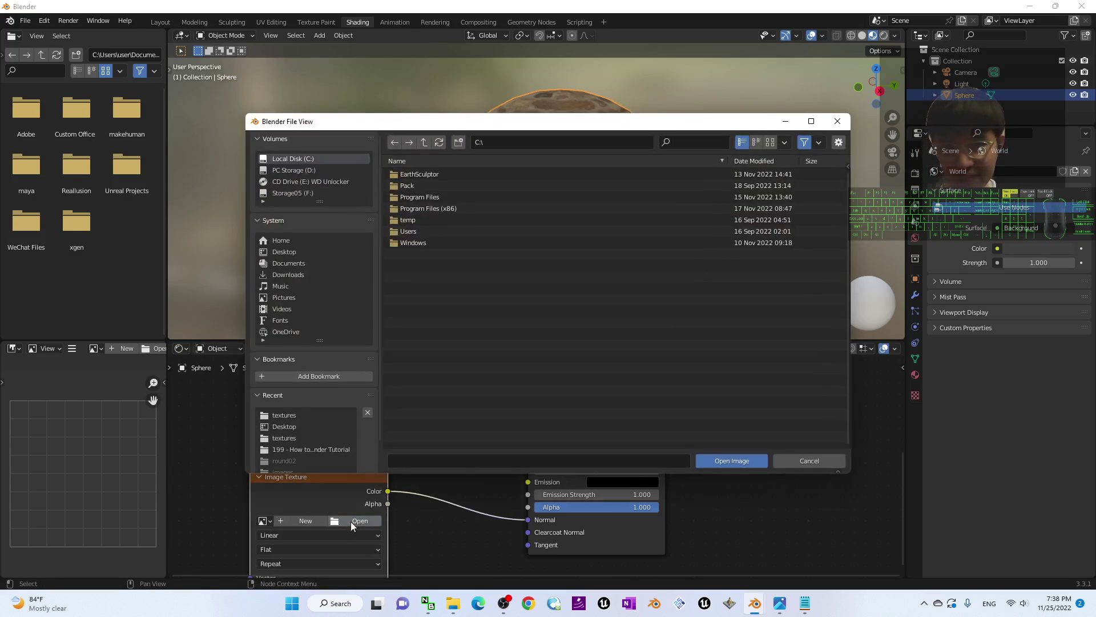
{"action": "left_click", "coordinate": [280, 251]}
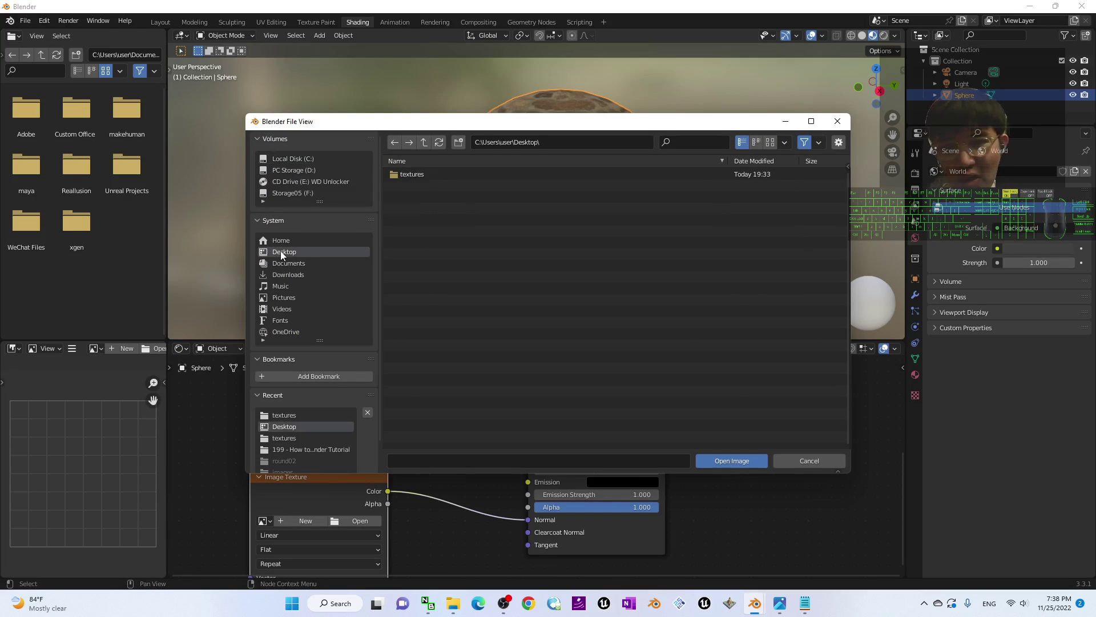
{"action": "mouse_move", "coordinate": [454, 603]}
{"action": "left_click", "coordinate": [487, 538]}
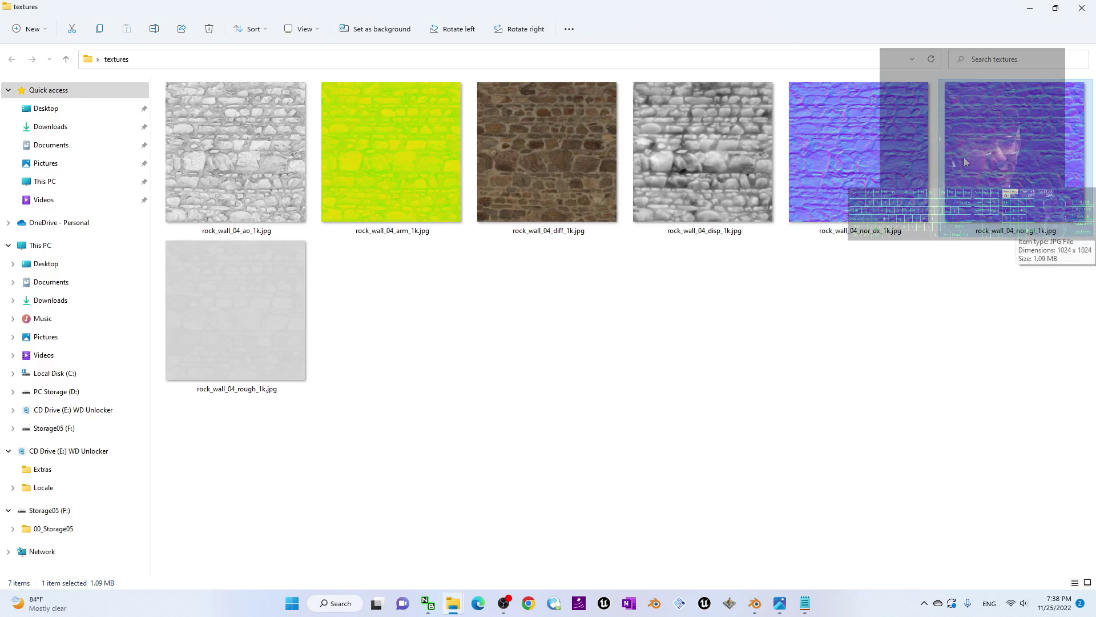
{"action": "left_click", "coordinate": [1029, 8]}
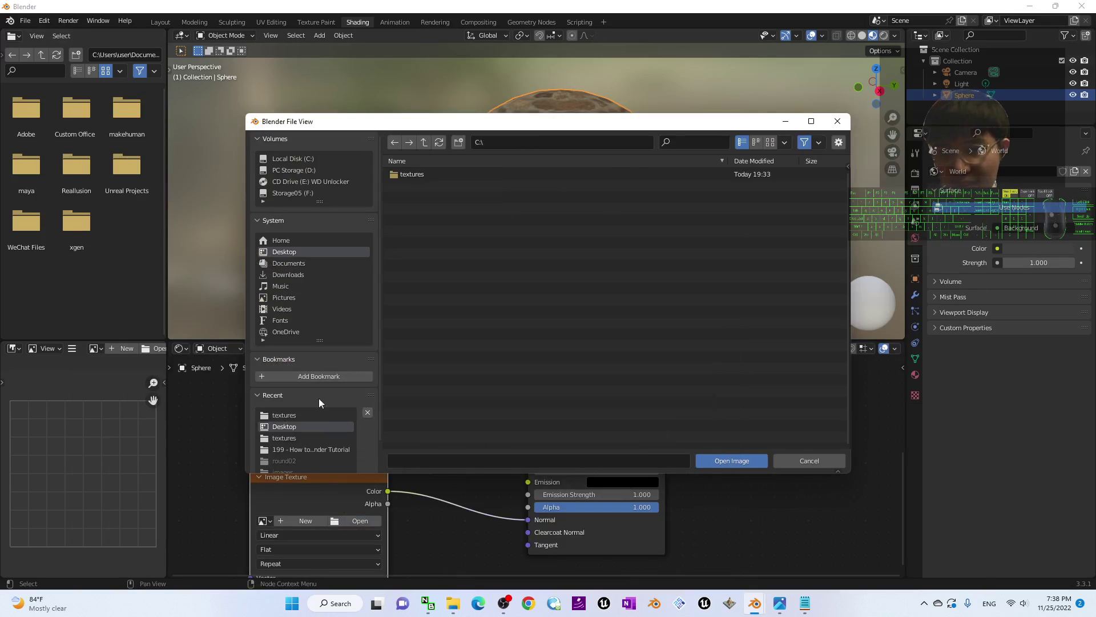
Load rock_wall_04_nor_gl_1k.jpg from Desktop\textures into the Normal-linked texture node.
{"action": "left_click", "coordinate": [277, 159]}
{"action": "left_click", "coordinate": [283, 253]}
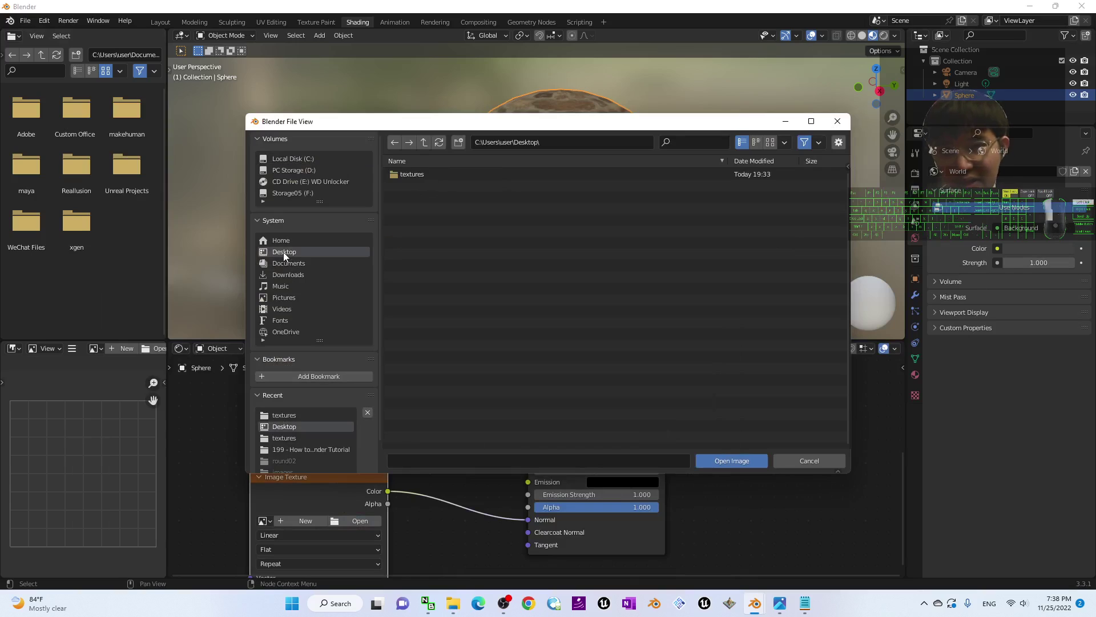
{"action": "double_click", "coordinate": [410, 173]}
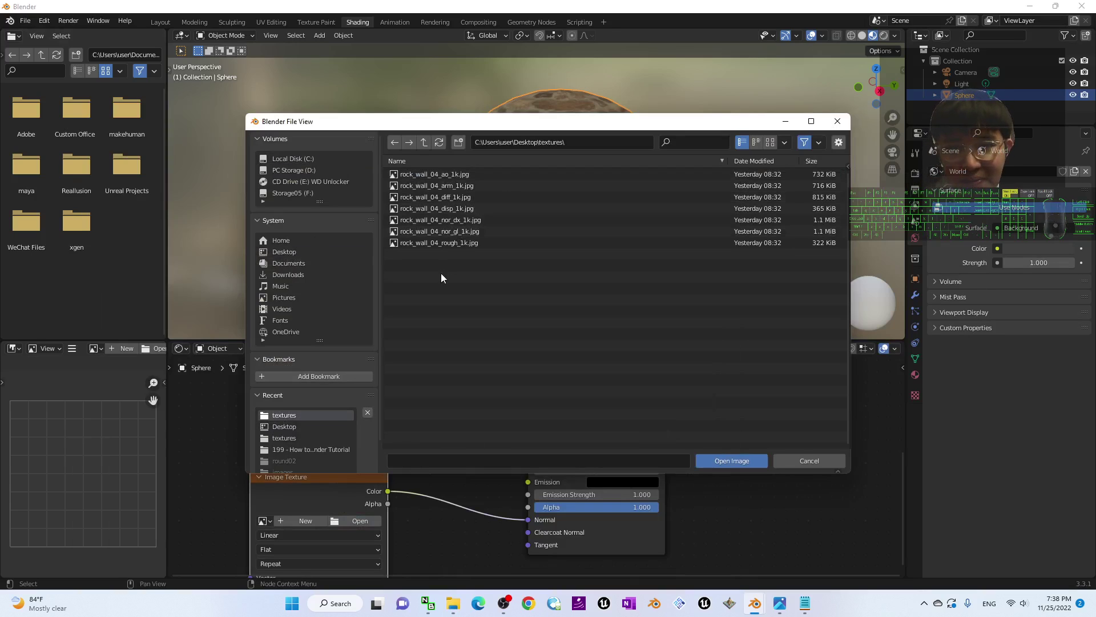
{"action": "double_click", "coordinate": [444, 232]}
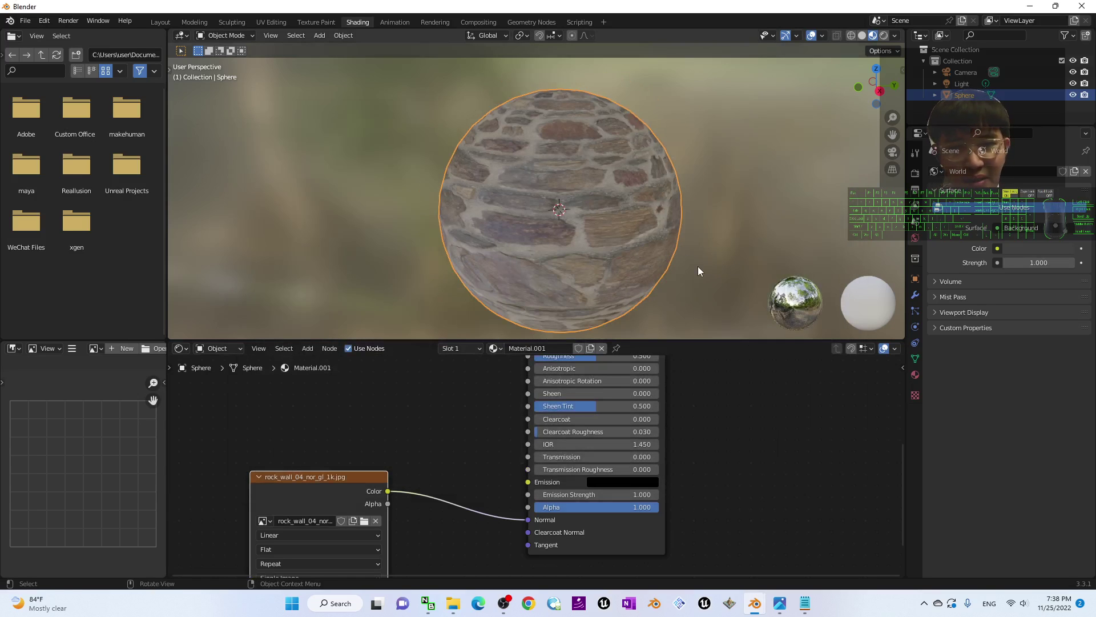
Inspect the bumpy rock-wall sphere from several angles, then go to the Layout workspace.
{"action": "middle_click_drag", "start_coordinate": [698, 266], "coordinate": [608, 228]}
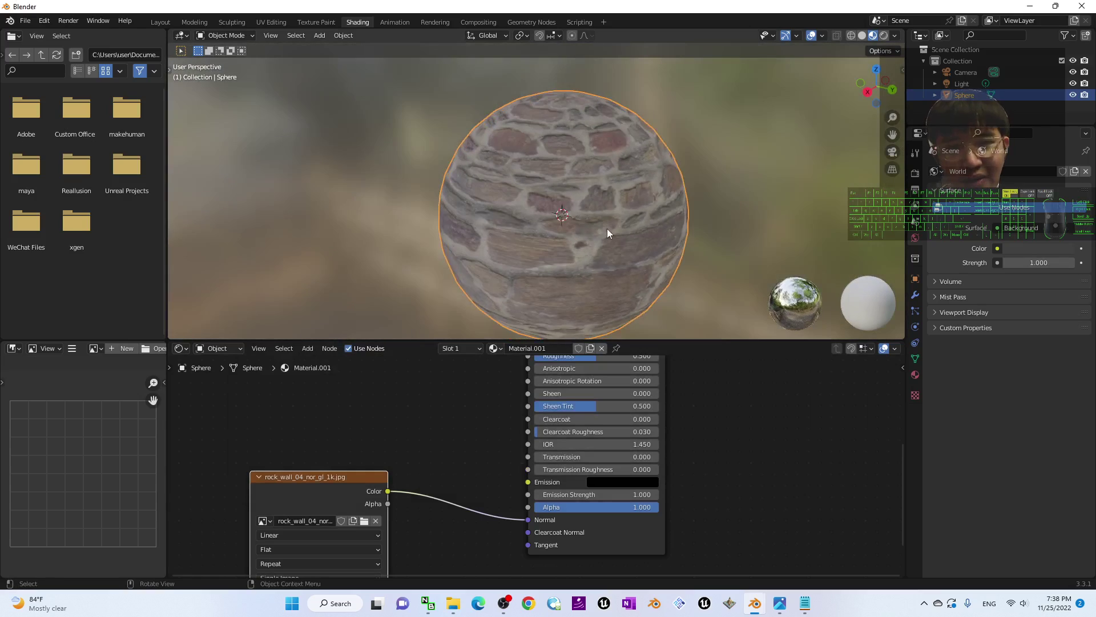
{"action": "scroll", "coordinate": [607, 229], "scroll_direction": "up", "scroll_amount": 3}
{"action": "middle_click_drag", "start_coordinate": [317, 233], "coordinate": [480, 220]}
{"action": "scroll", "coordinate": [580, 184], "scroll_direction": "up", "scroll_amount": 4}
{"action": "scroll", "coordinate": [485, 240], "scroll_direction": "down", "scroll_amount": 4}
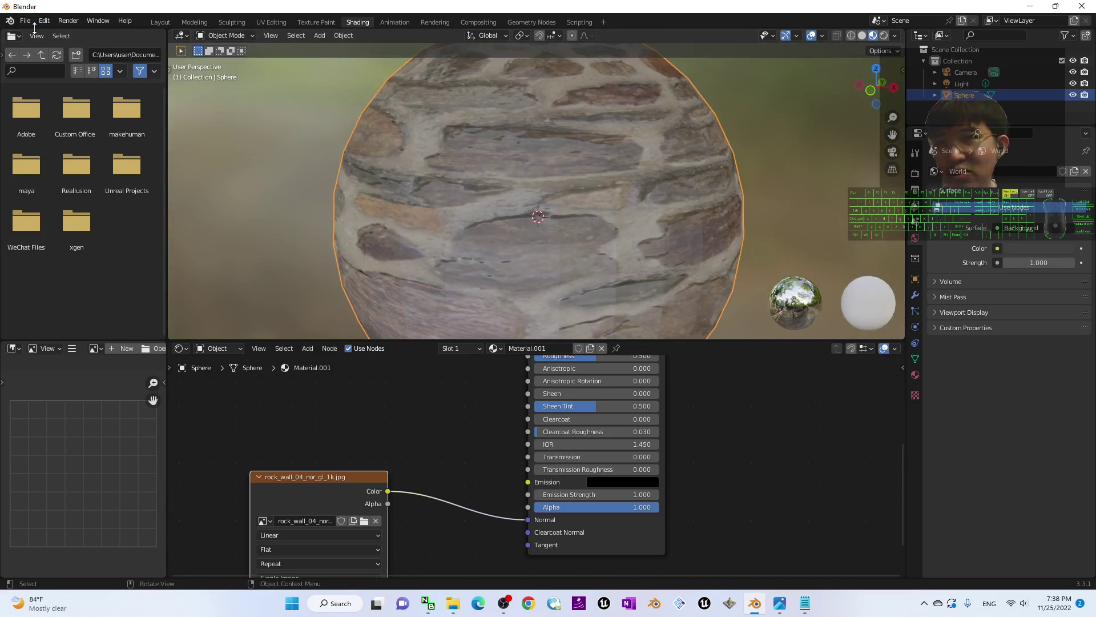
{"action": "left_click", "coordinate": [160, 23]}
Cycle through UV Editing, Texture Paint and Shading workspaces, ending back in Layout.
{"action": "scroll", "coordinate": [523, 361], "scroll_direction": "up", "scroll_amount": 5}
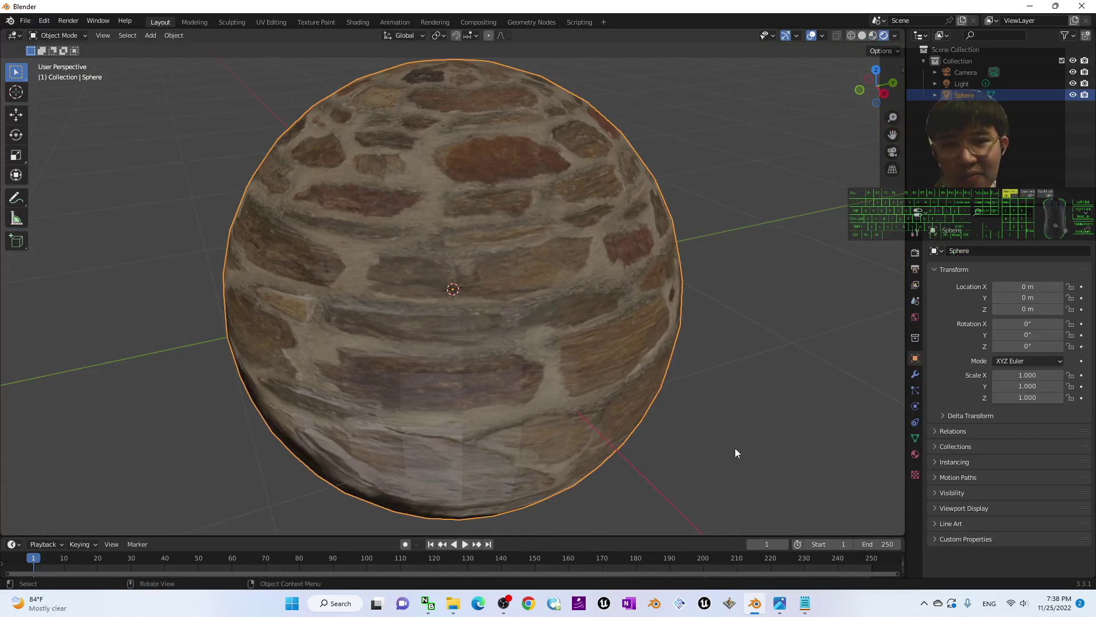
{"action": "middle_click_drag", "start_coordinate": [724, 431], "coordinate": [588, 335]}
{"action": "scroll", "coordinate": [577, 303], "scroll_direction": "up", "scroll_amount": 4}
{"action": "scroll", "coordinate": [526, 273], "scroll_direction": "down", "scroll_amount": 7}
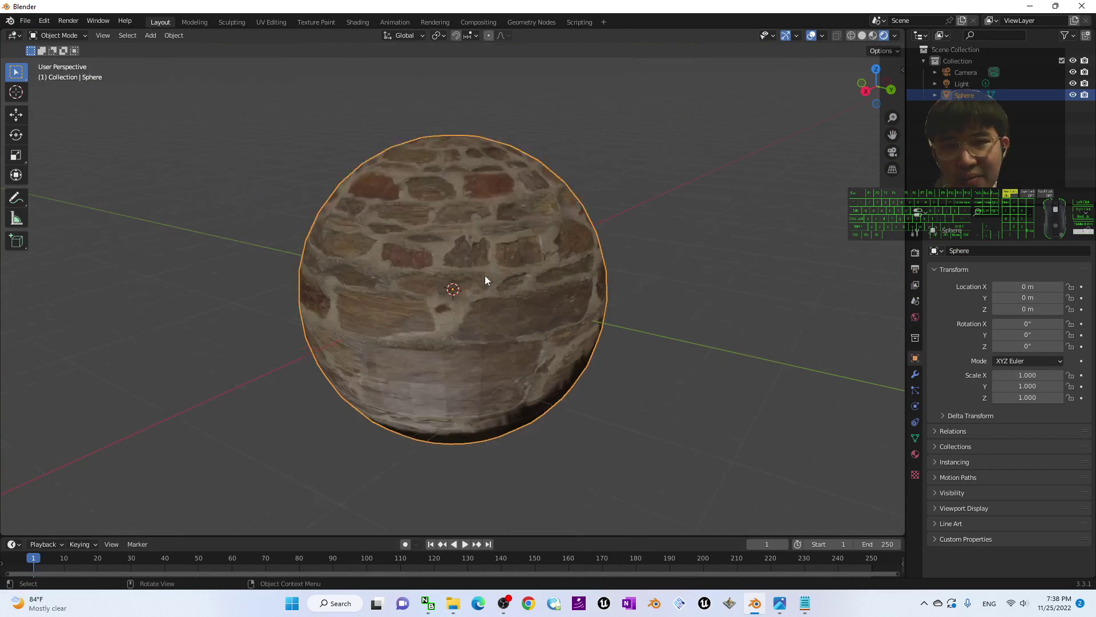
{"action": "left_click", "coordinate": [271, 22]}
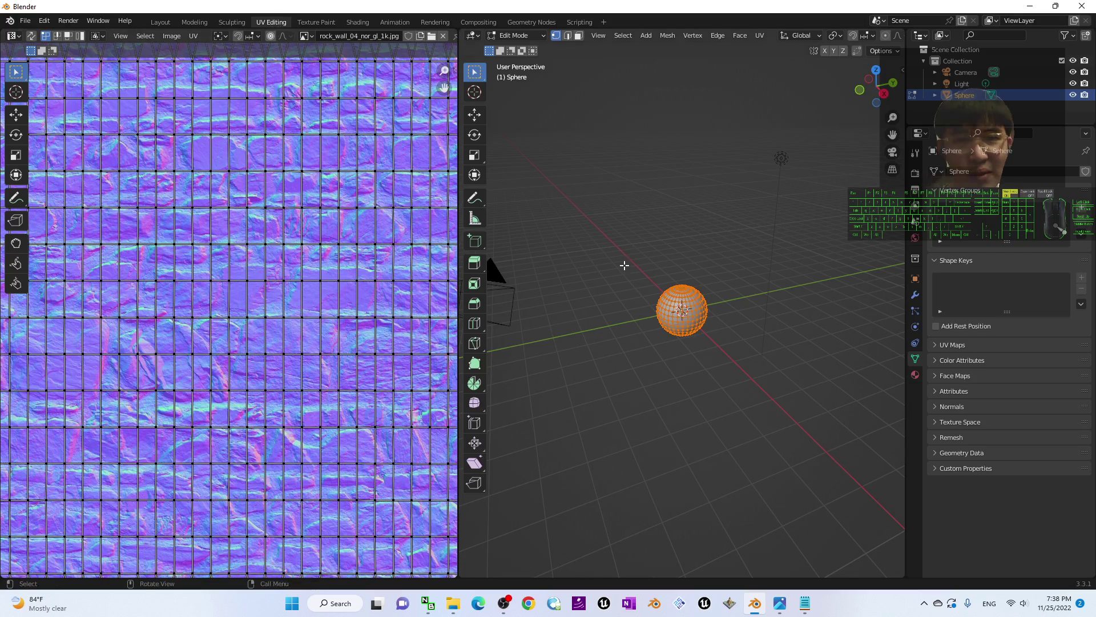
{"action": "left_click", "coordinate": [321, 22]}
{"action": "left_click", "coordinate": [358, 22]}
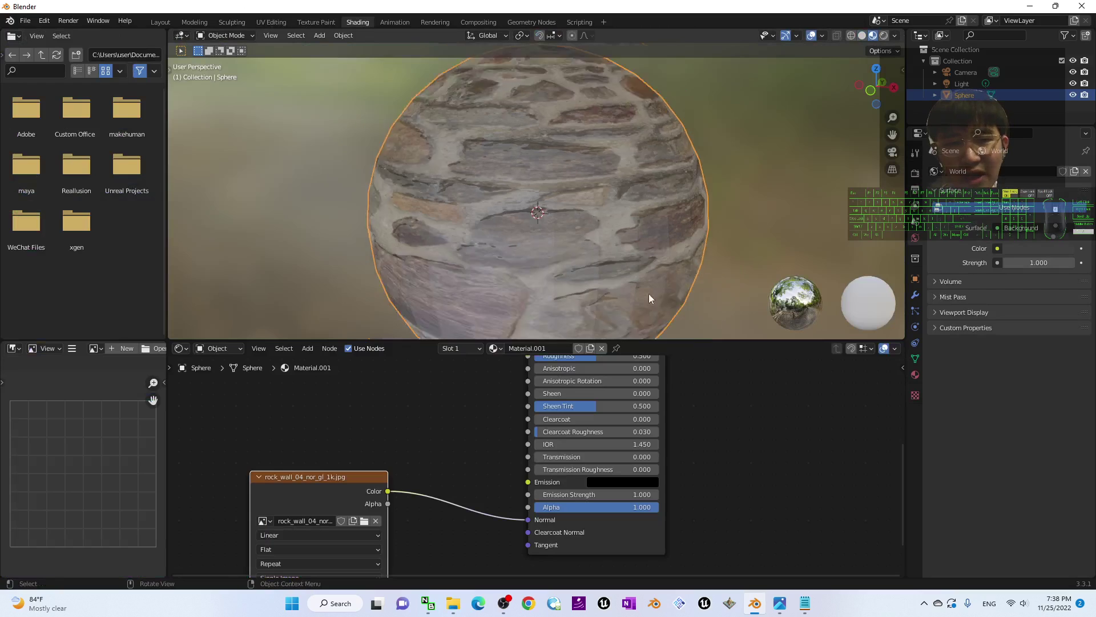
{"action": "scroll", "coordinate": [649, 294], "scroll_direction": "down", "scroll_amount": 4}
{"action": "middle_click_drag", "start_coordinate": [688, 265], "coordinate": [437, 172]}
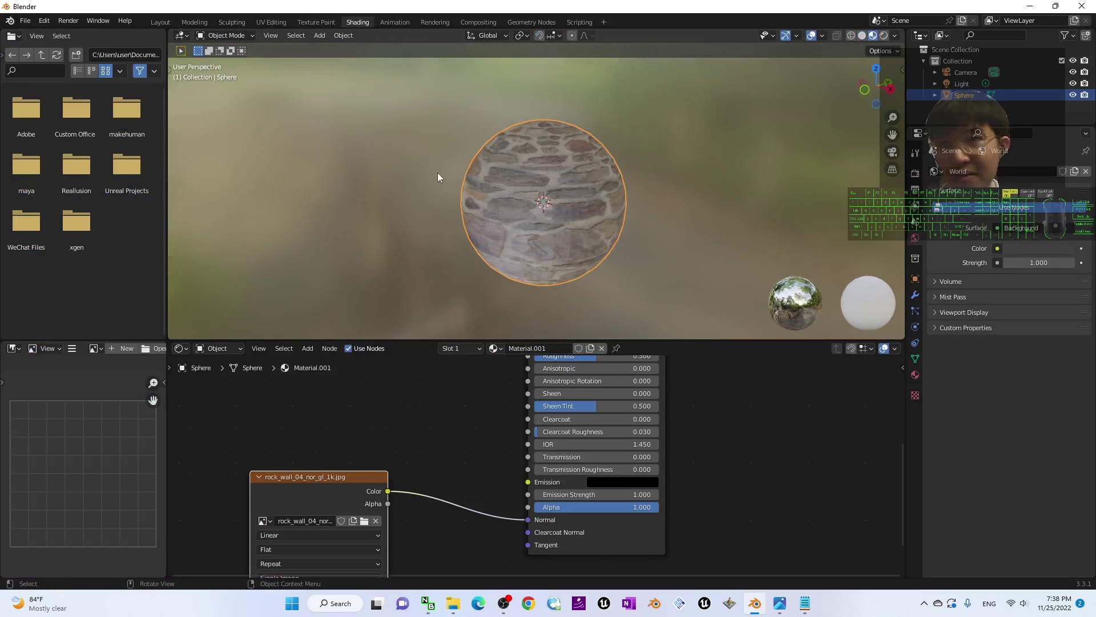
{"action": "left_click", "coordinate": [161, 22]}
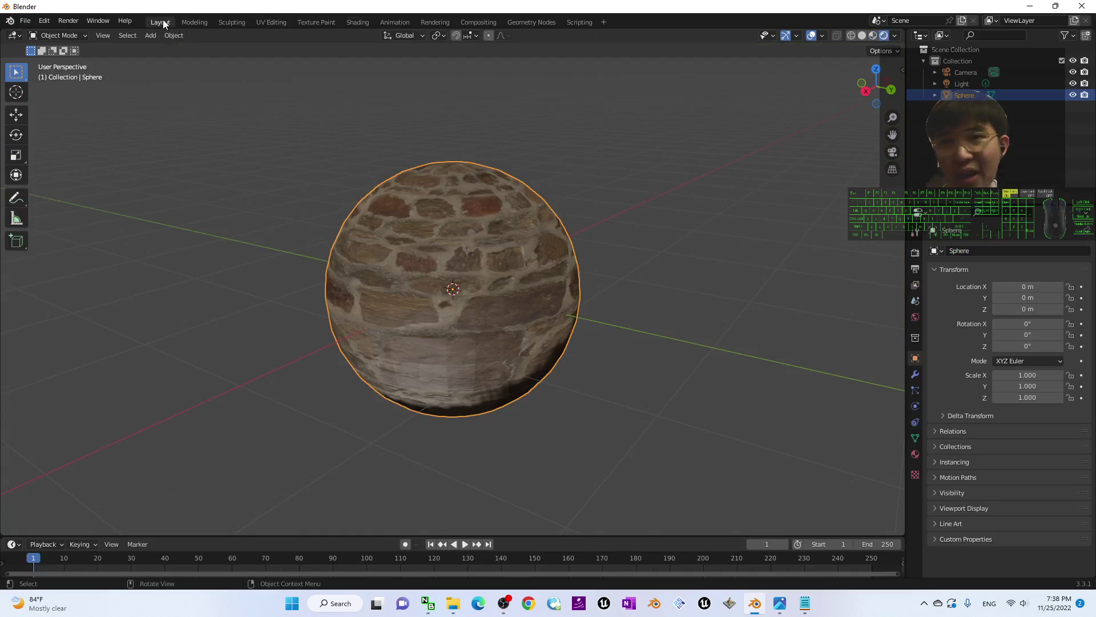
Set the sphere's Material.001 Specular to 0 and check the duller shading.
{"action": "left_click", "coordinate": [712, 314]}
{"action": "left_click", "coordinate": [482, 281]}
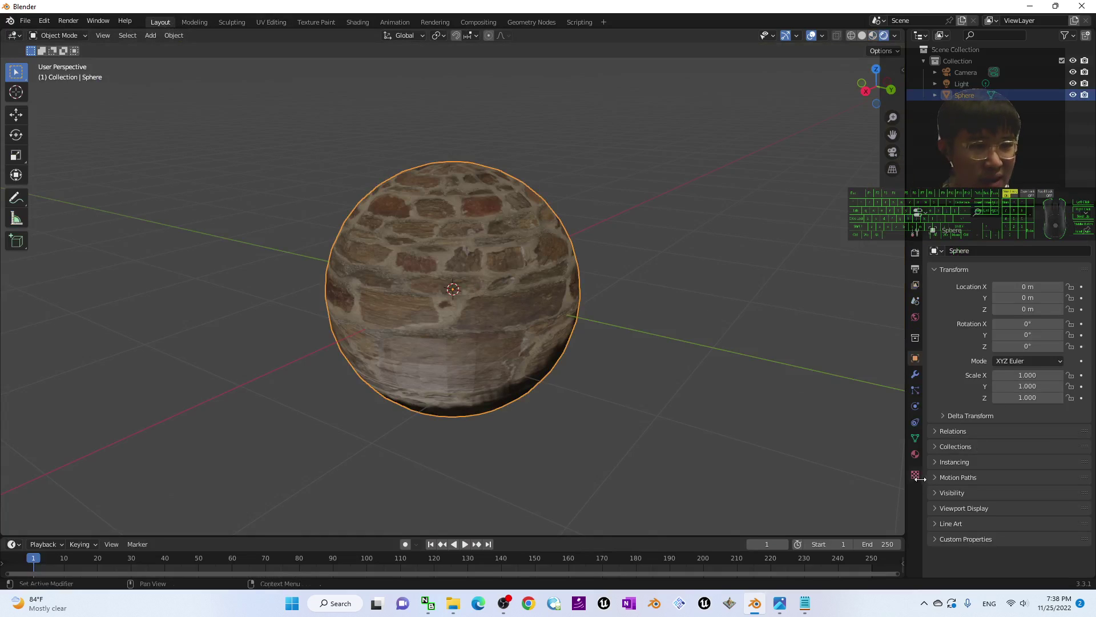
{"action": "left_click", "coordinate": [916, 454]}
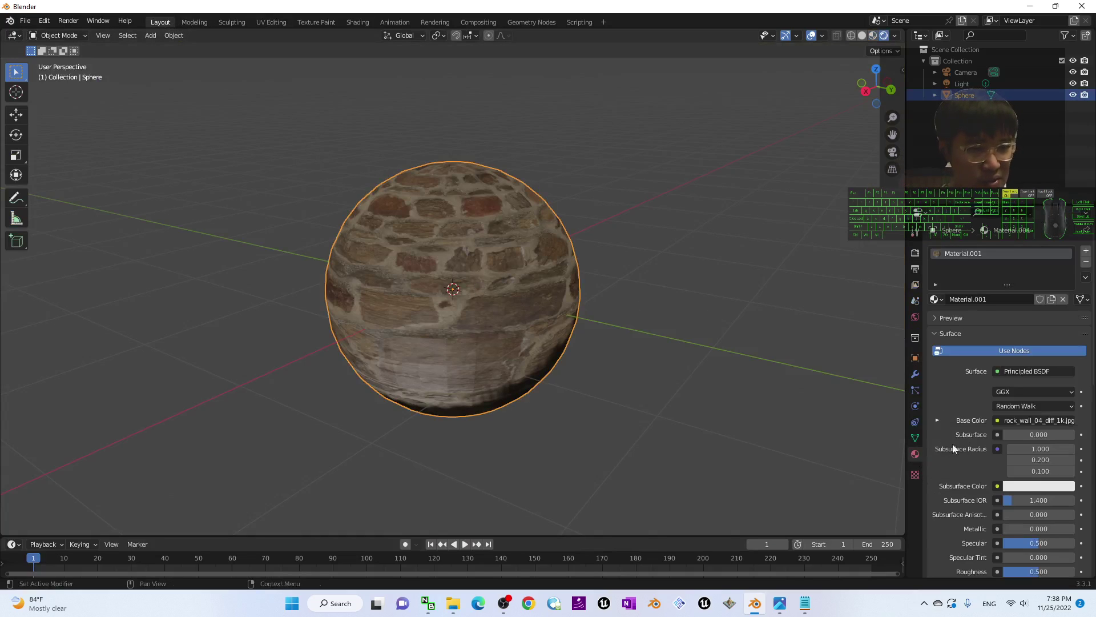
{"action": "scroll", "coordinate": [500, 302], "scroll_direction": "up", "scroll_amount": 3}
{"action": "middle_click_drag", "start_coordinate": [713, 409], "coordinate": [898, 338]}
{"action": "scroll", "coordinate": [1093, 273], "scroll_direction": "down", "scroll_amount": 6}
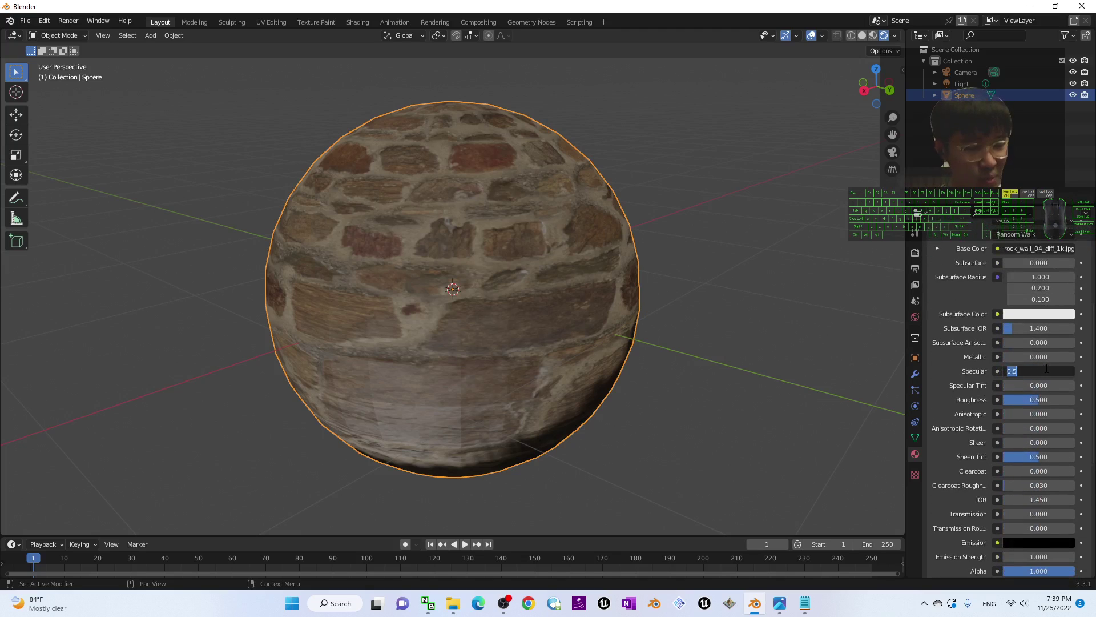
{"action": "type", "text": "0"}
{"action": "key", "text": "Return"}
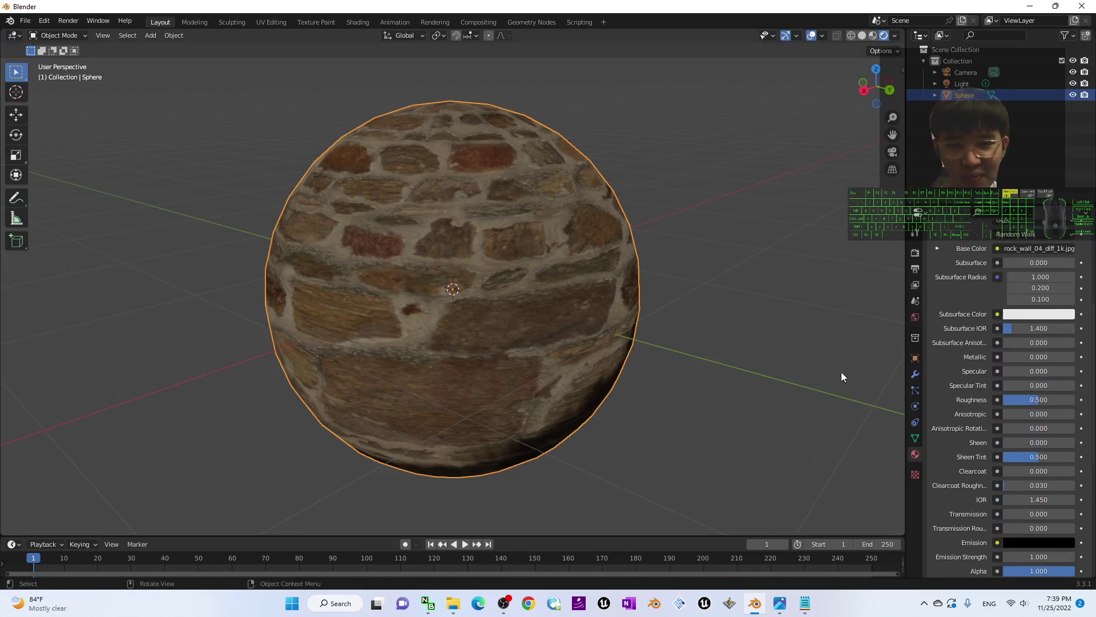
{"action": "mouse_move", "coordinate": [841, 372]}
{"action": "middle_mouse_down"}
{"action": "mouse_move", "coordinate": [660, 362]}
{"action": "mouse_move", "coordinate": [470, 379]}
{"action": "mouse_move", "coordinate": [603, 394]}
{"action": "middle_mouse_up"}
{"action": "scroll", "coordinate": [531, 370], "scroll_direction": "down", "scroll_amount": 3}
{"action": "scroll", "coordinate": [491, 299], "scroll_direction": "up", "scroll_amount": 2}
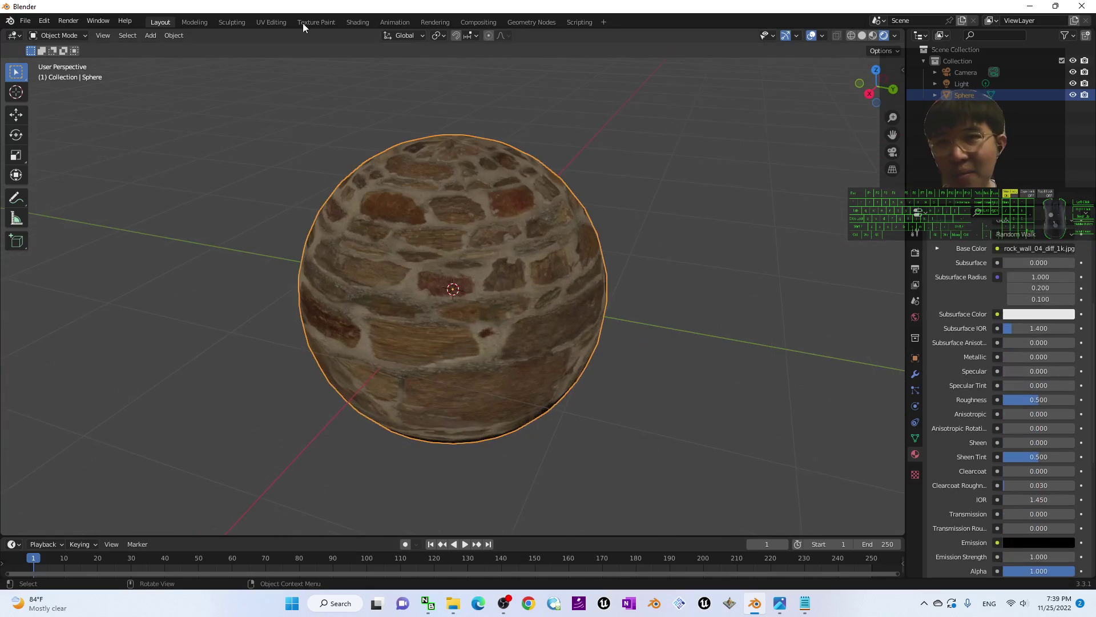
In Shading, glance at the displacement texture file, then pan the nodes to the Roughness input.
{"action": "left_click", "coordinate": [356, 23]}
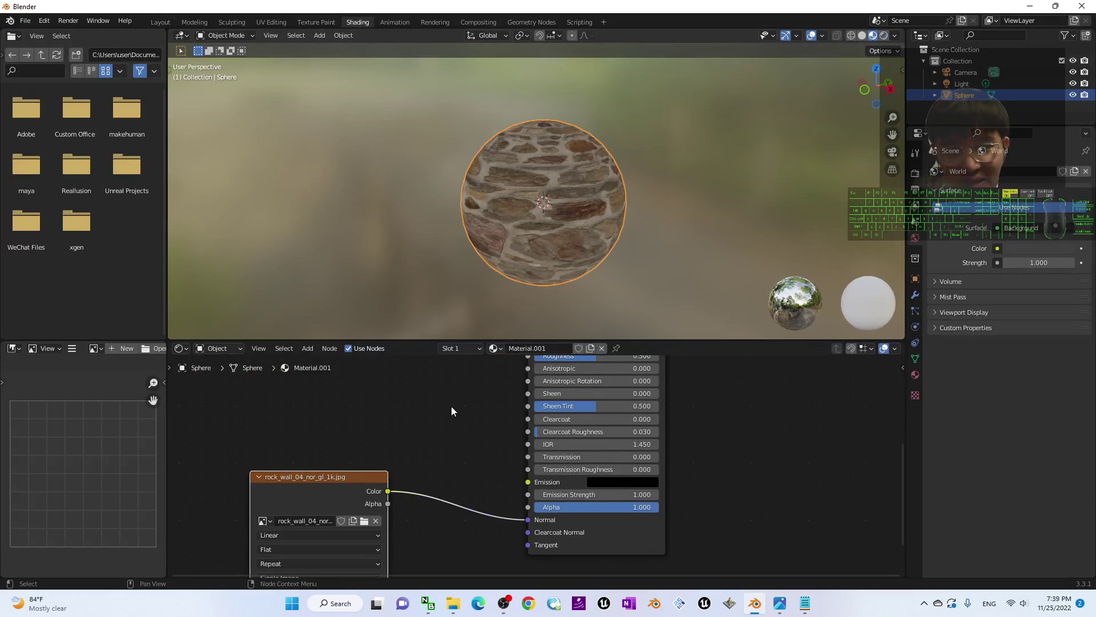
{"action": "middle_click_drag", "start_coordinate": [451, 406], "coordinate": [470, 432]}
{"action": "mouse_move", "coordinate": [457, 610]}
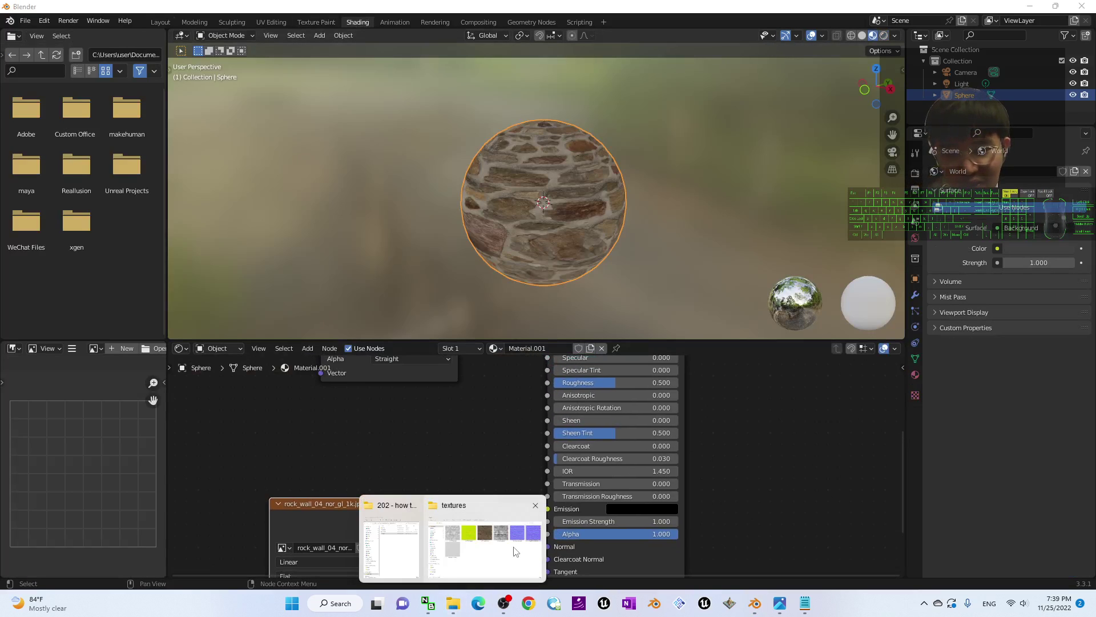
{"action": "left_click", "coordinate": [485, 533]}
{"action": "left_click", "coordinate": [724, 178]}
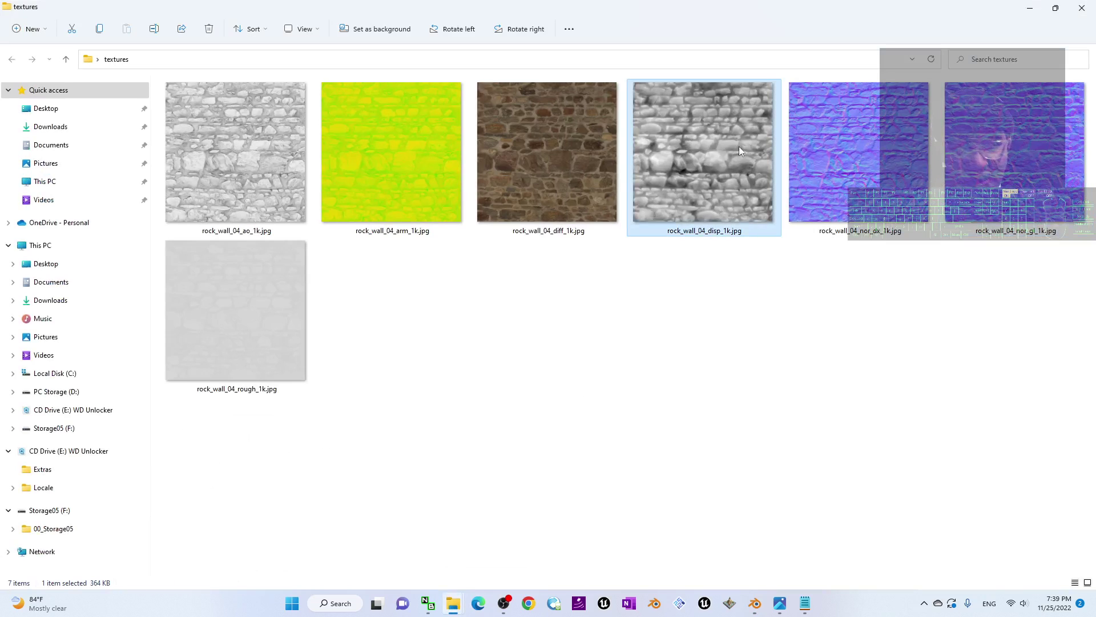
{"action": "left_click", "coordinate": [1030, 8]}
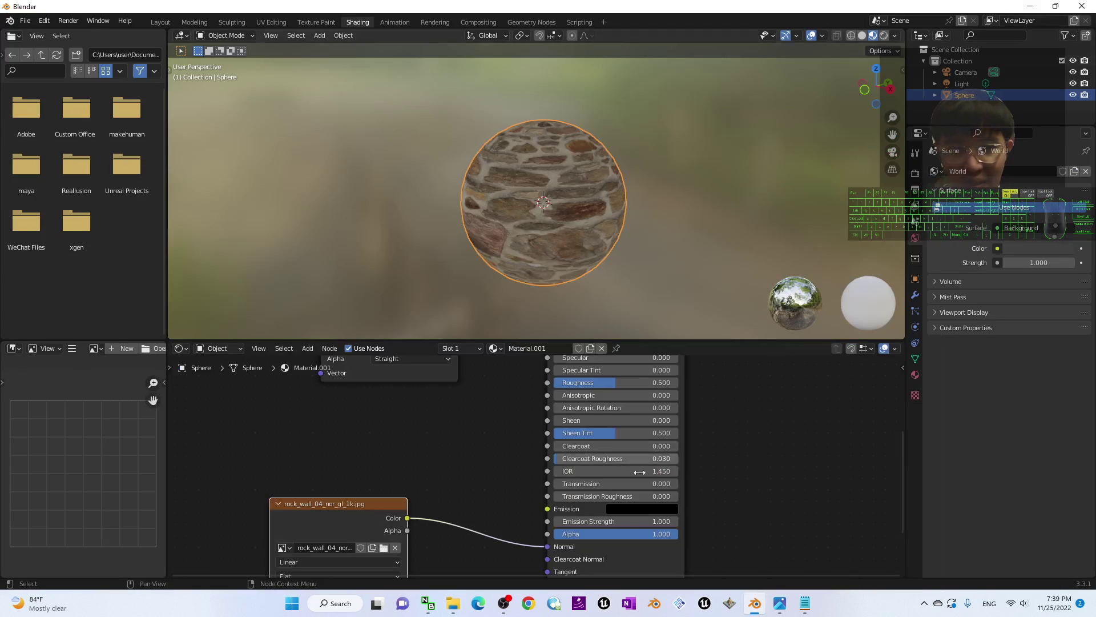
{"action": "scroll", "coordinate": [620, 463], "scroll_direction": "up", "scroll_amount": 2}
{"action": "scroll", "coordinate": [623, 461], "scroll_direction": "down", "scroll_amount": 3}
{"action": "middle_click_drag", "start_coordinate": [768, 478], "coordinate": [768, 531]}
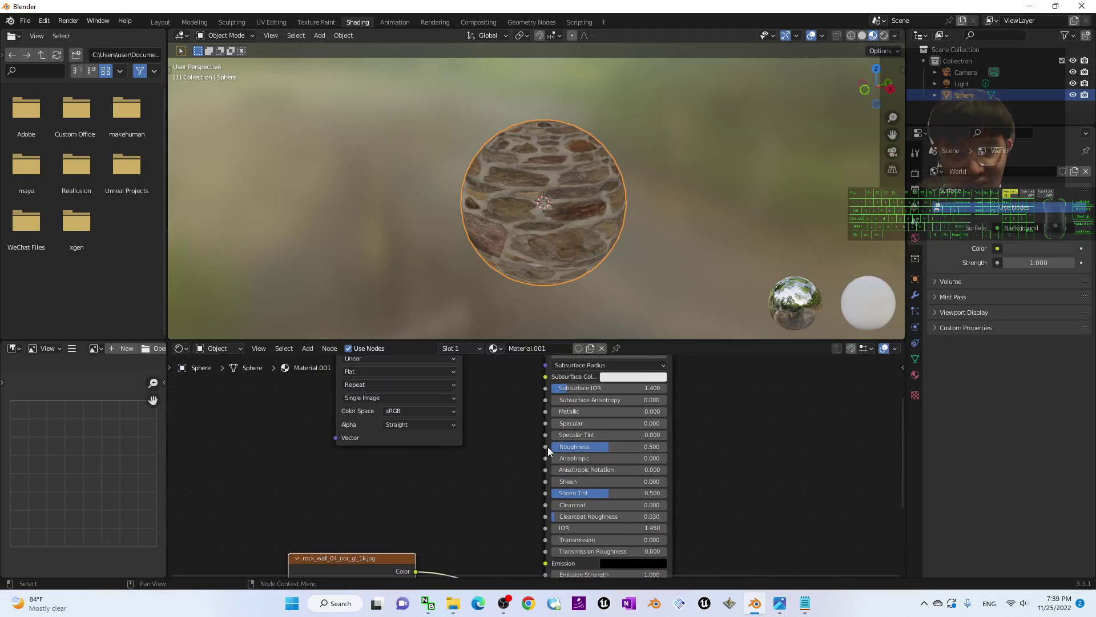
{"action": "mouse_move", "coordinate": [487, 610]}
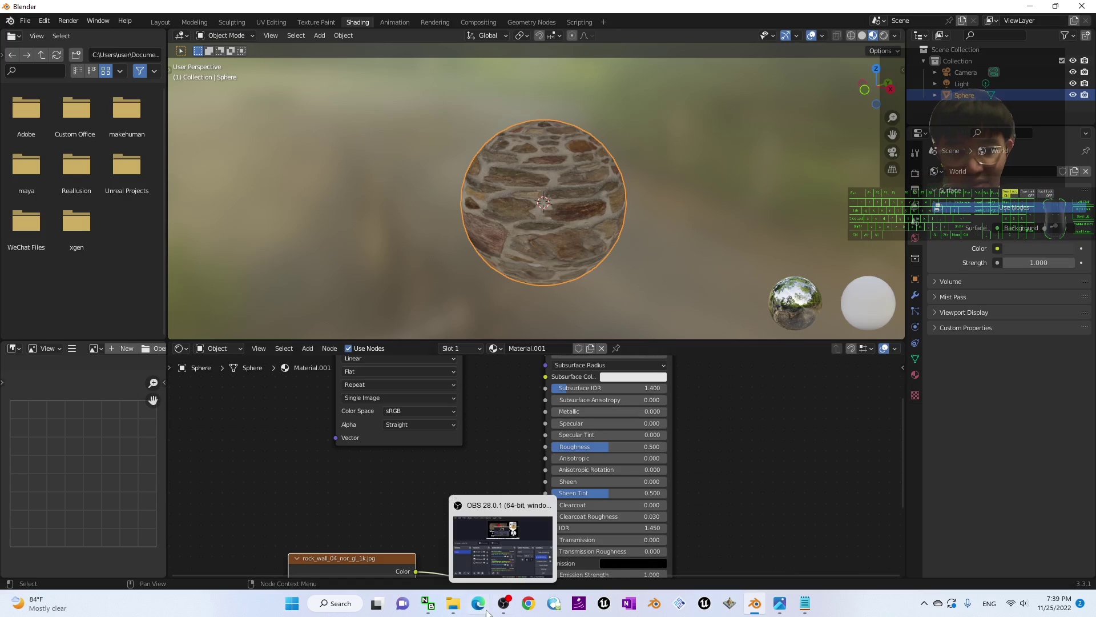
{"action": "mouse_move", "coordinate": [453, 605]}
{"action": "mouse_move", "coordinate": [499, 554]}
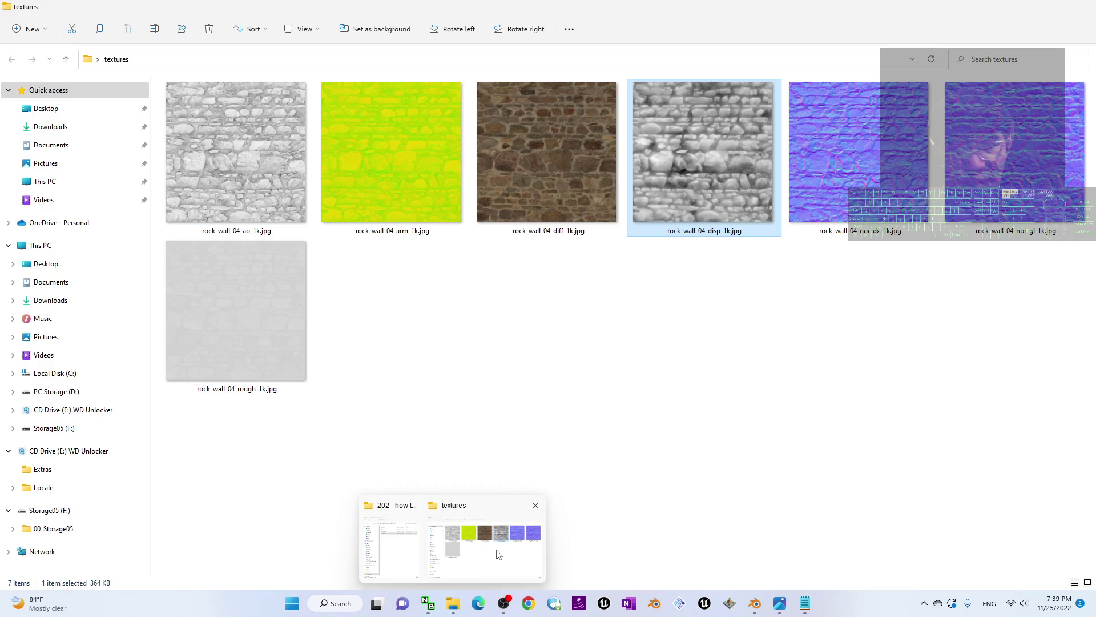
{"action": "left_click", "coordinate": [497, 556]}
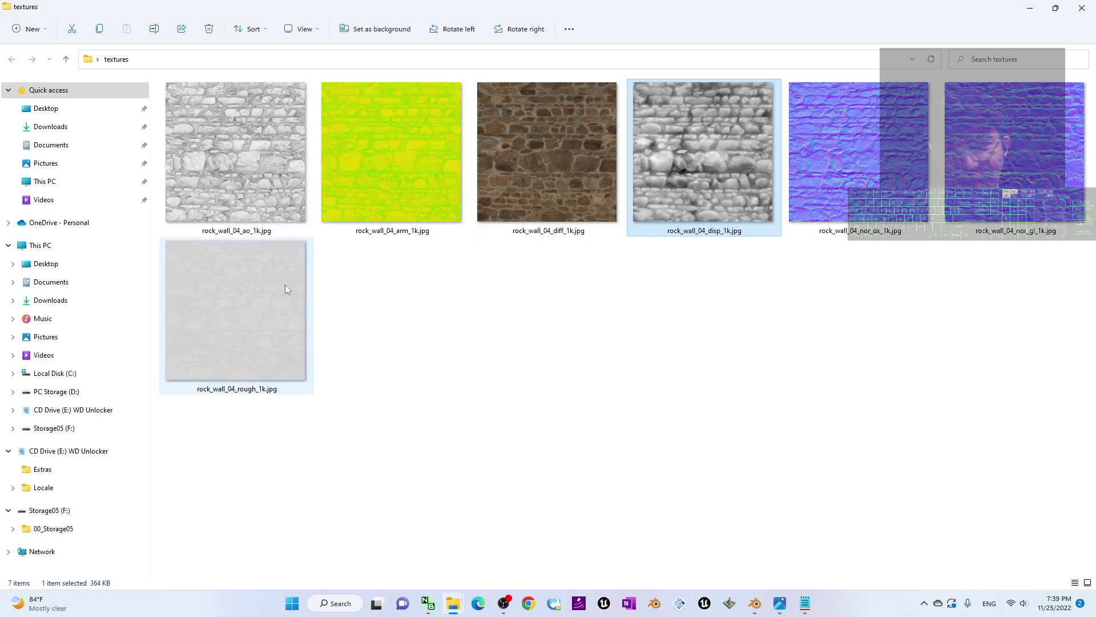
Add an Image Texture node on Roughness loaded with rock_wall_04_rough_1k.jpg from Desktop\textures.
{"action": "left_click", "coordinate": [1030, 8]}
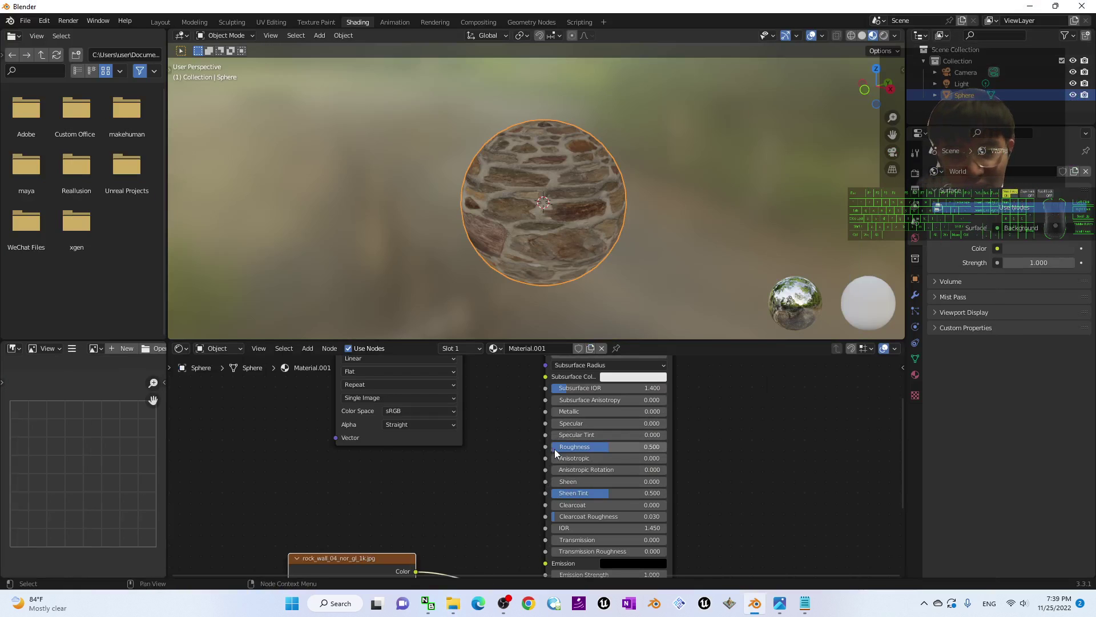
{"action": "left_click_drag", "start_coordinate": [545, 446], "coordinate": [388, 488]}
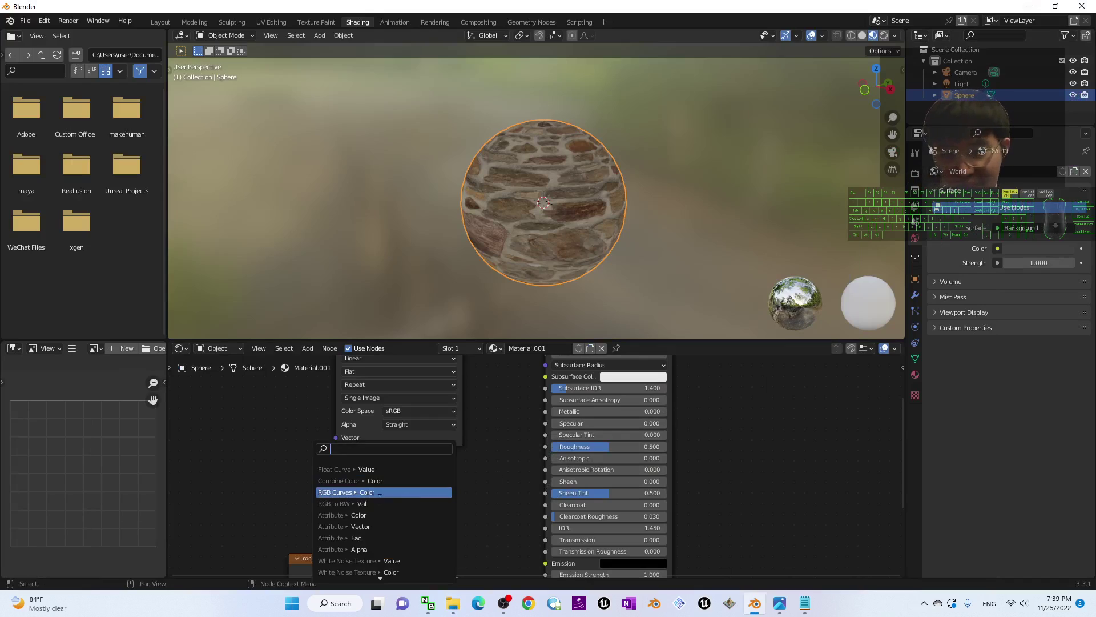
{"action": "type", "text": "image"}
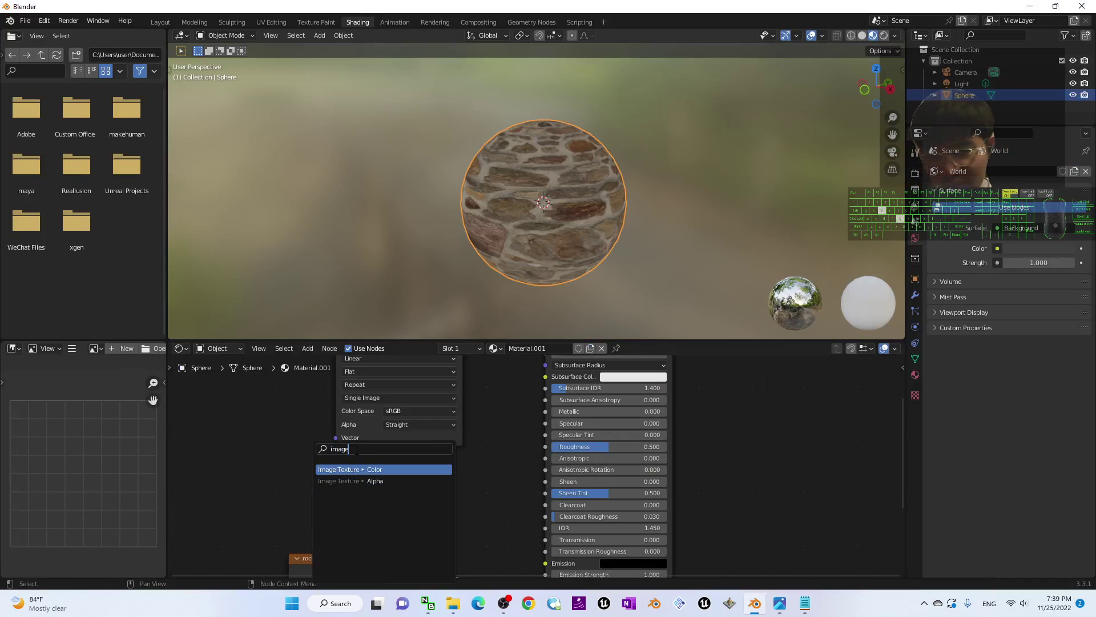
{"action": "left_click", "coordinate": [351, 470]}
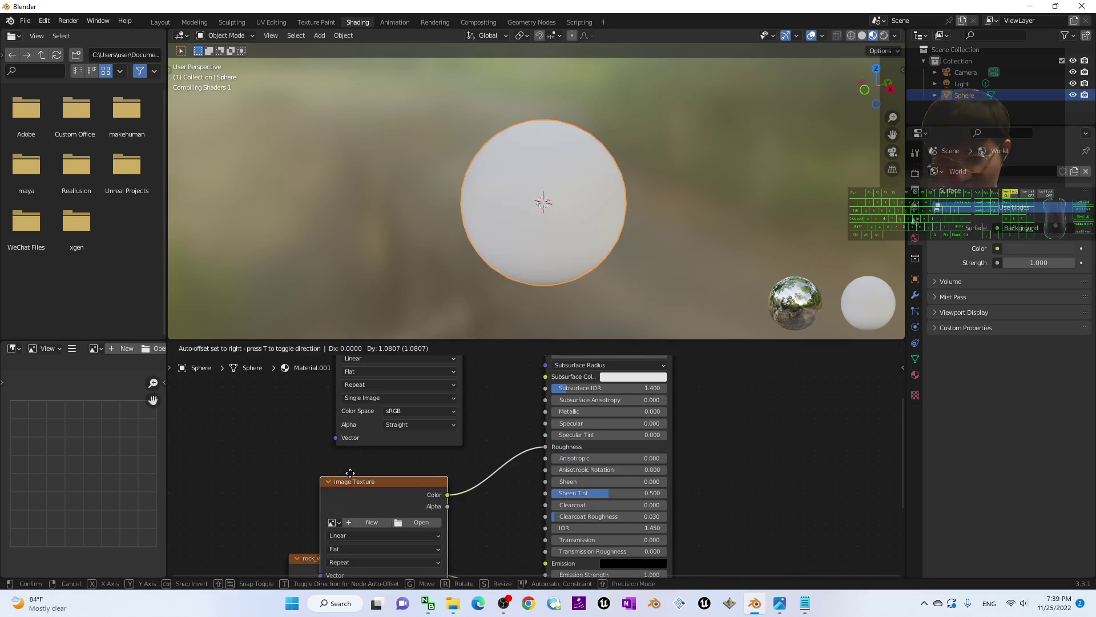
{"action": "left_click", "coordinate": [391, 492]}
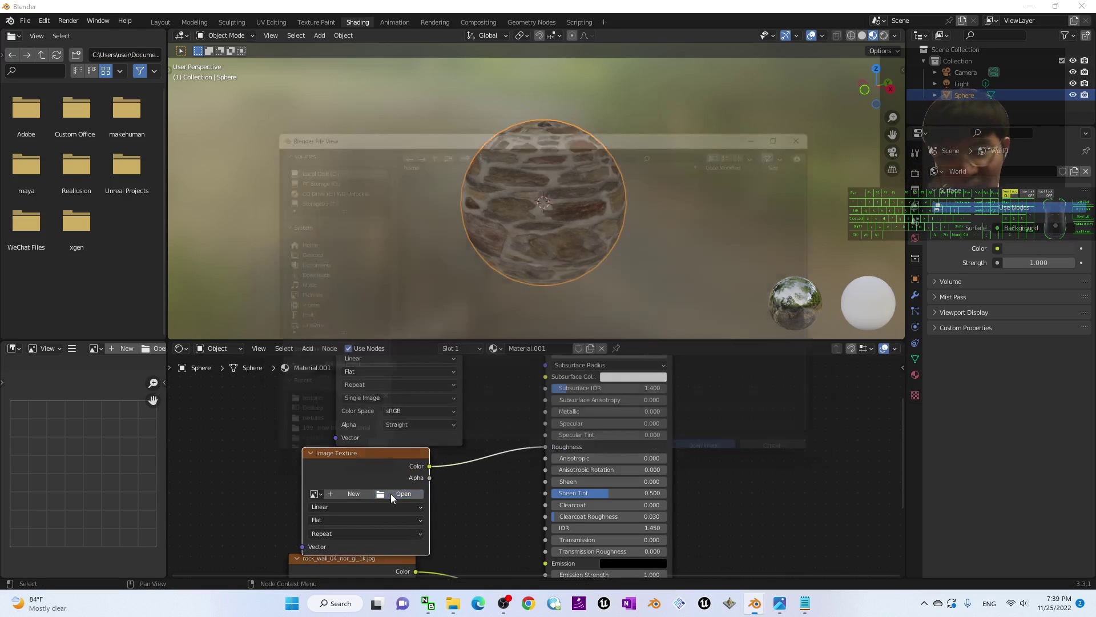
{"action": "left_click", "coordinate": [282, 251]}
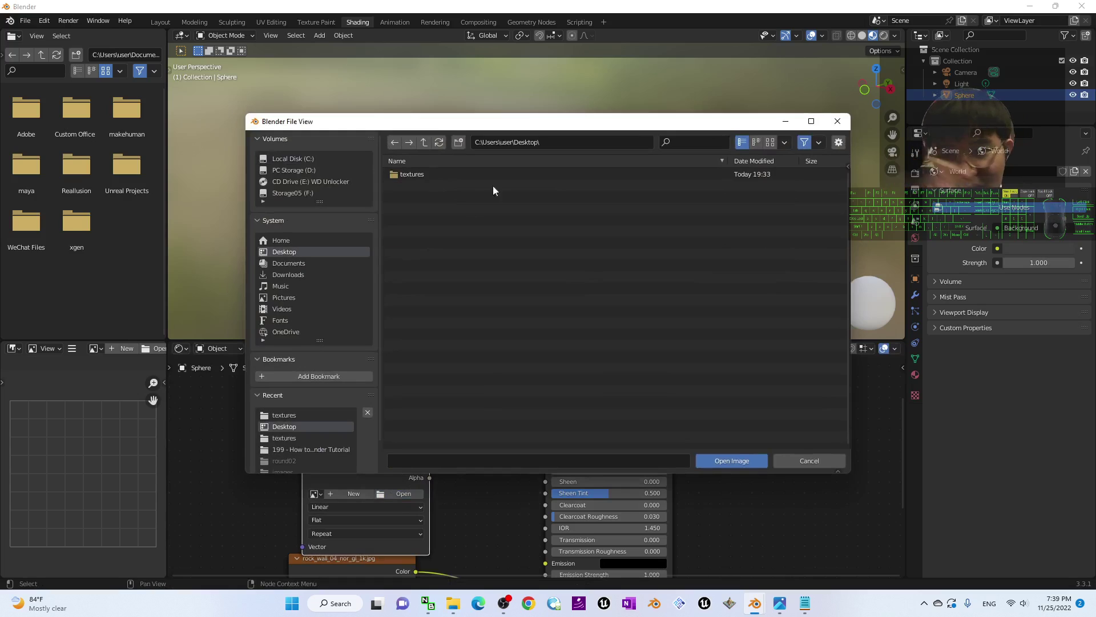
{"action": "double_click", "coordinate": [437, 174]}
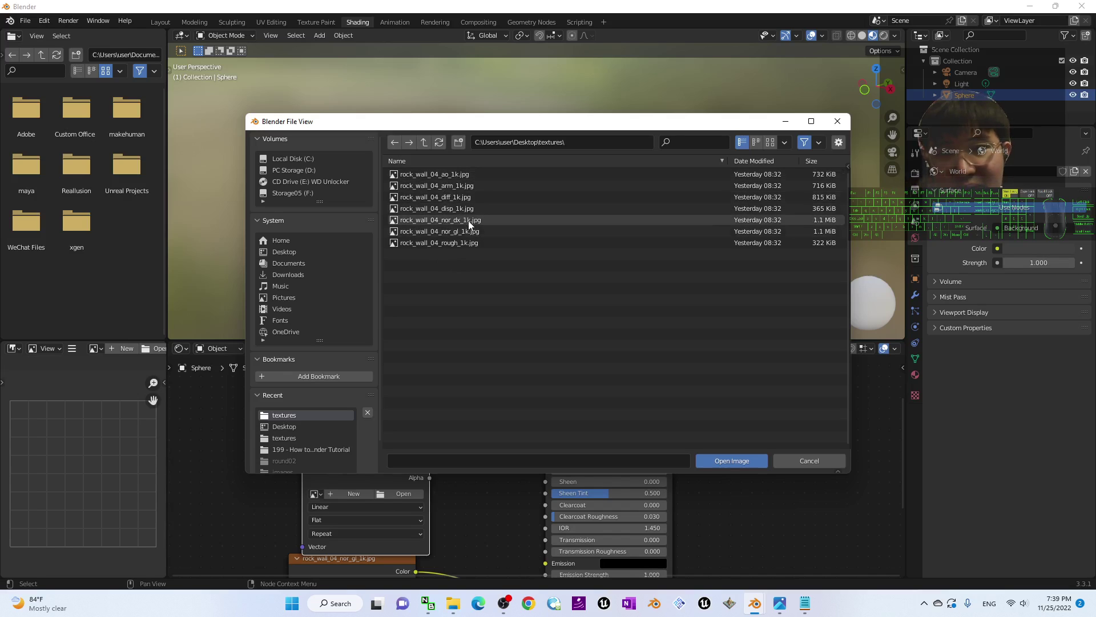
{"action": "double_click", "coordinate": [453, 243]}
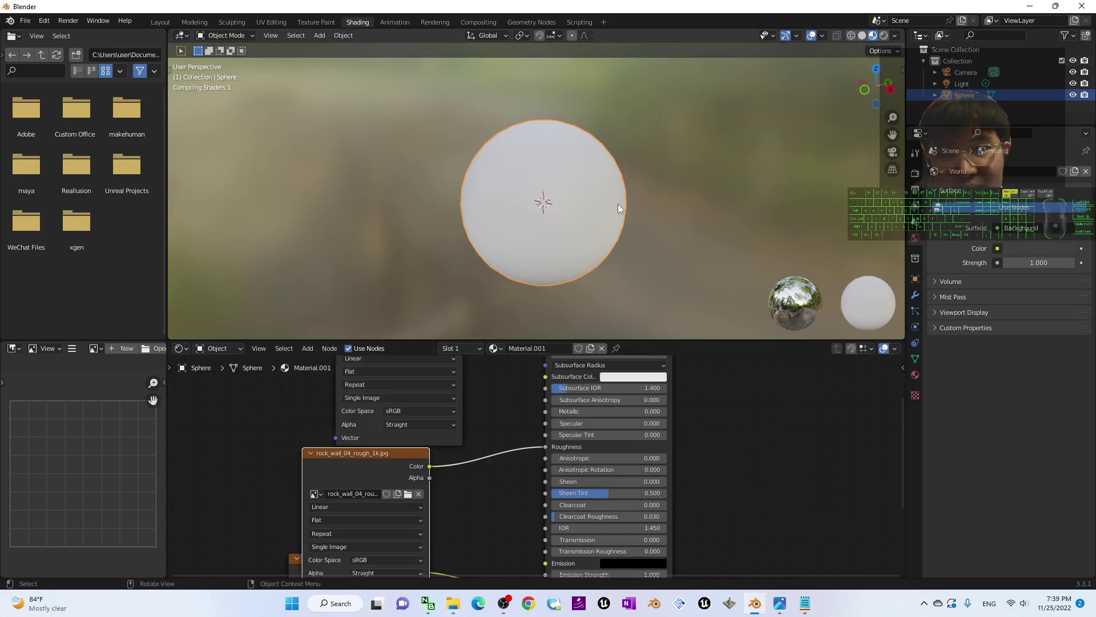
Check the roughness-mapped sphere, then drag the roughness image node left out of the way.
{"action": "middle_click_drag", "start_coordinate": [706, 278], "coordinate": [537, 222]}
{"action": "scroll", "coordinate": [537, 227], "scroll_direction": "up", "scroll_amount": 4}
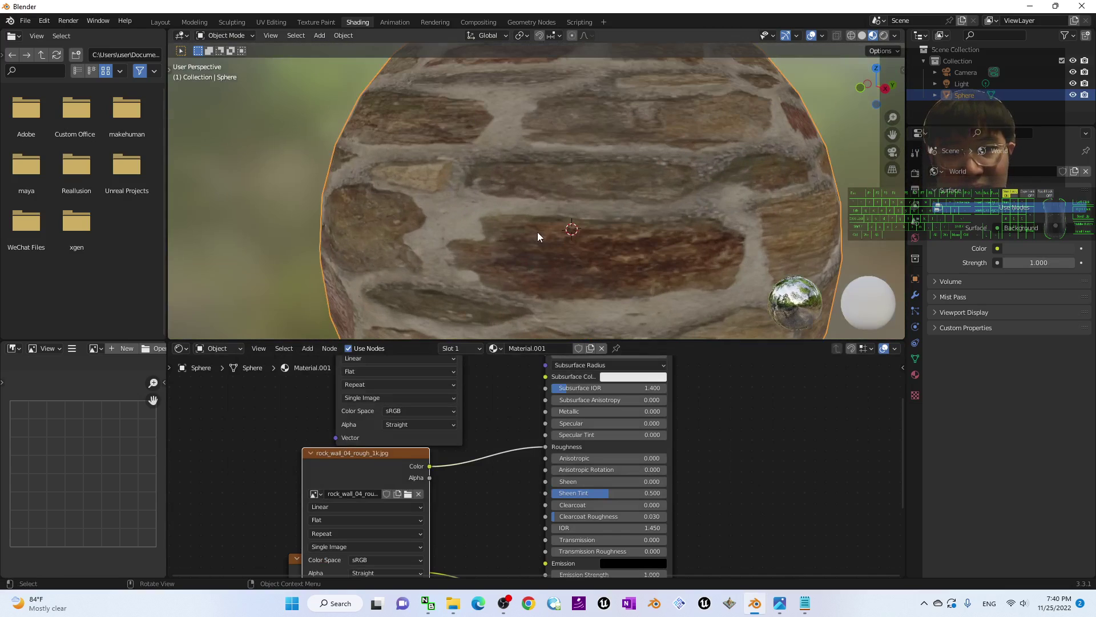
{"action": "middle_click_drag", "start_coordinate": [459, 244], "coordinate": [513, 259]}
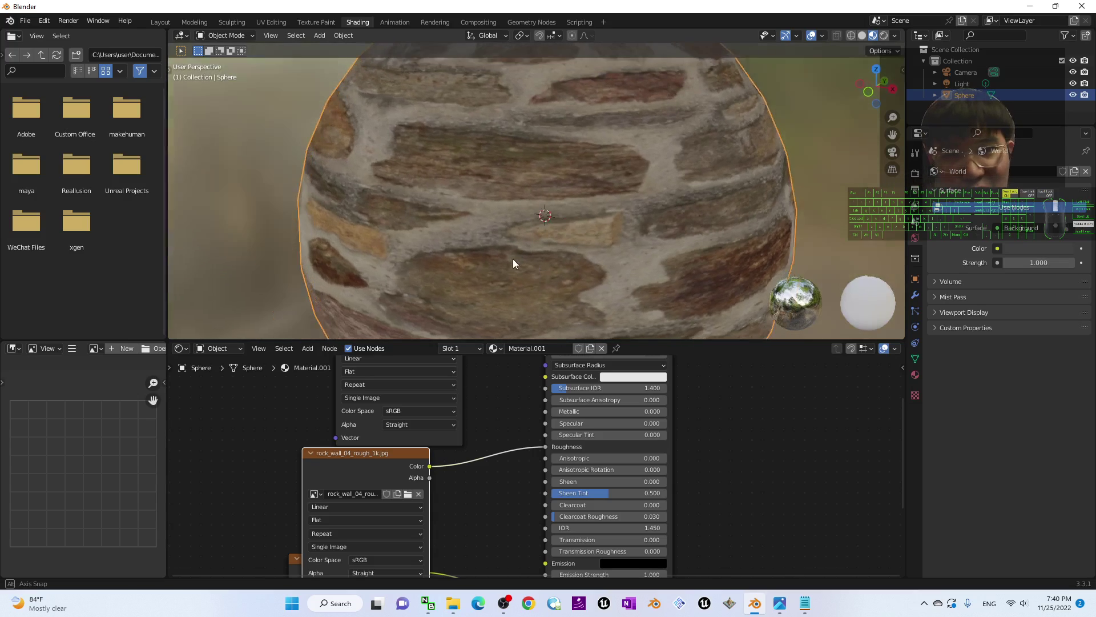
{"action": "scroll", "coordinate": [643, 238], "scroll_direction": "down", "scroll_amount": 3}
{"action": "scroll", "coordinate": [643, 239], "scroll_direction": "down", "scroll_amount": 1}
{"action": "scroll", "coordinate": [676, 488], "scroll_direction": "down", "scroll_amount": 1}
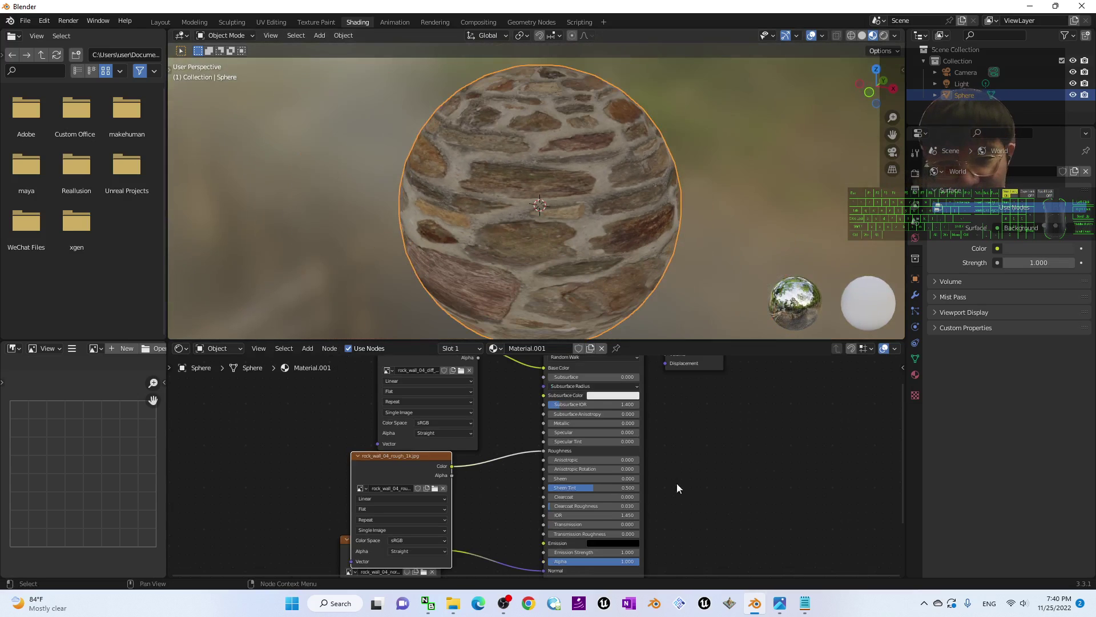
{"action": "left_click_drag", "start_coordinate": [386, 456], "coordinate": [234, 422]}
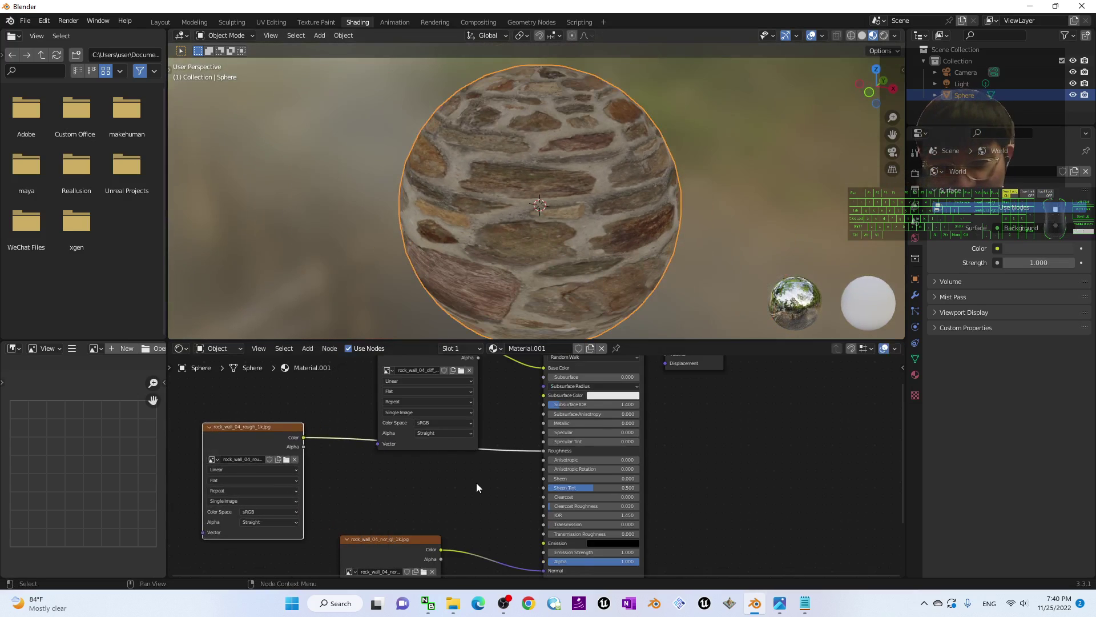
{"action": "scroll", "coordinate": [514, 508], "scroll_direction": "down", "scroll_amount": 1}
{"action": "scroll", "coordinate": [543, 529], "scroll_direction": "up", "scroll_amount": 1}
{"action": "scroll", "coordinate": [725, 411], "scroll_direction": "down", "scroll_amount": 2, "text": "shift"}
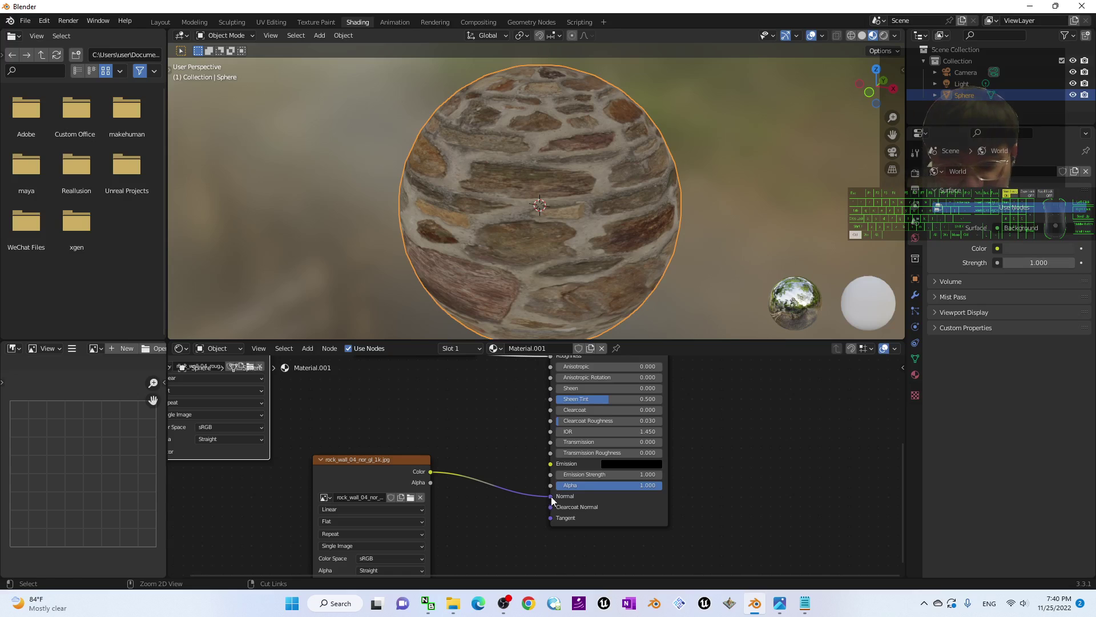
Unplug the normal map to compare the flat look, then wire its Color back into Normal.
{"action": "left_click_drag", "start_coordinate": [551, 495], "coordinate": [526, 502]}
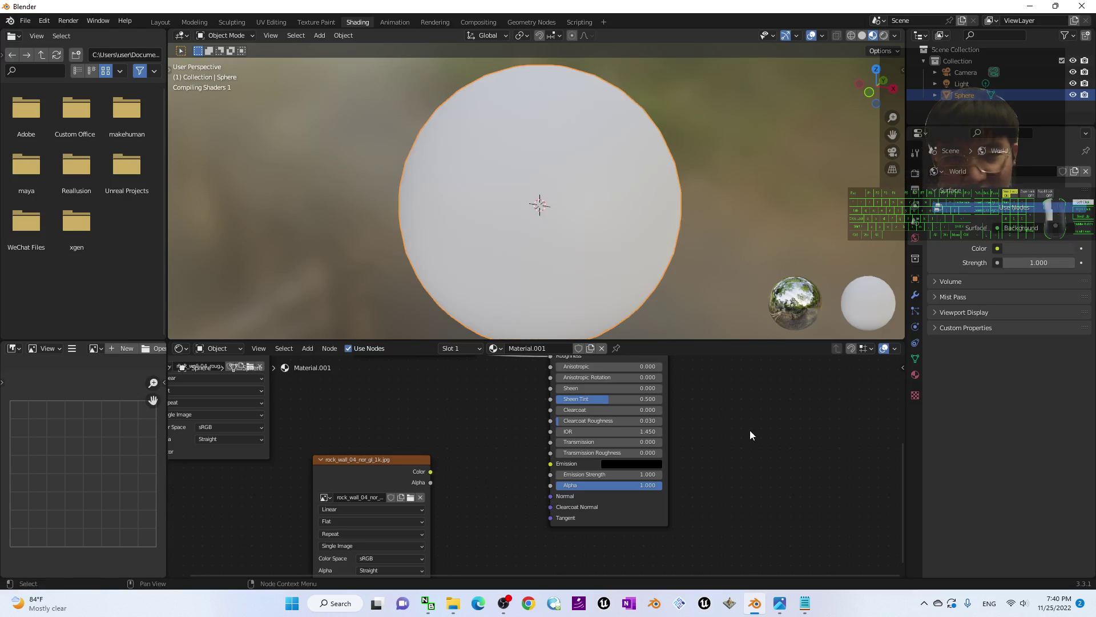
{"action": "middle_click_drag", "start_coordinate": [385, 214], "coordinate": [412, 182]}
{"action": "middle_click_drag", "start_coordinate": [576, 240], "coordinate": [605, 257]}
{"action": "scroll", "coordinate": [635, 248], "scroll_direction": "up", "scroll_amount": 2}
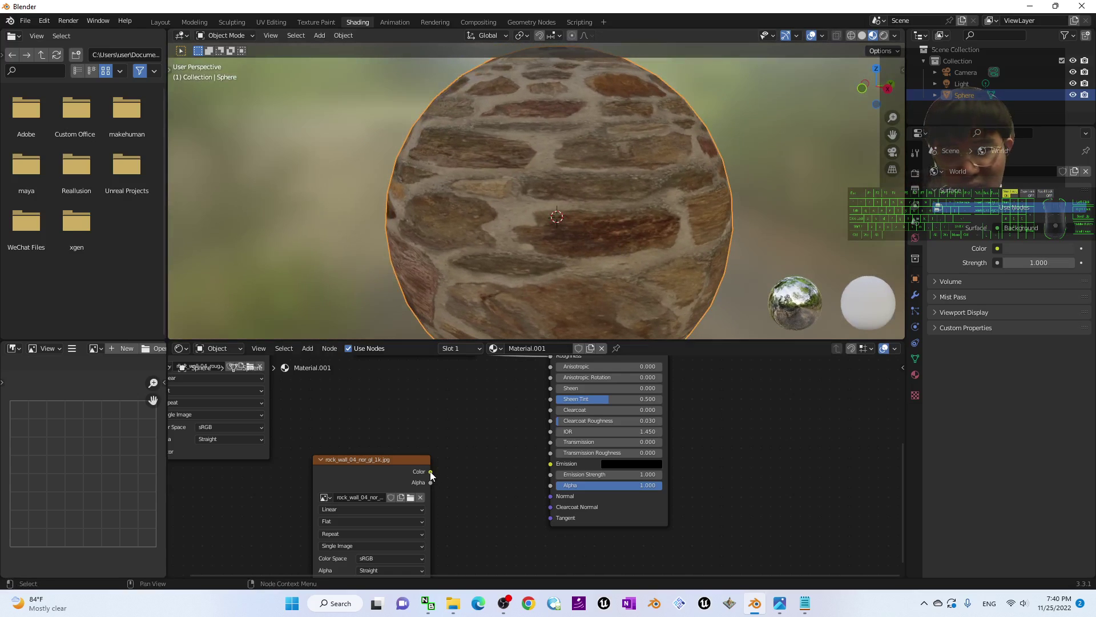
{"action": "left_click_drag", "start_coordinate": [430, 472], "coordinate": [550, 495]}
{"action": "scroll", "coordinate": [668, 154], "scroll_direction": "up", "scroll_amount": 1}
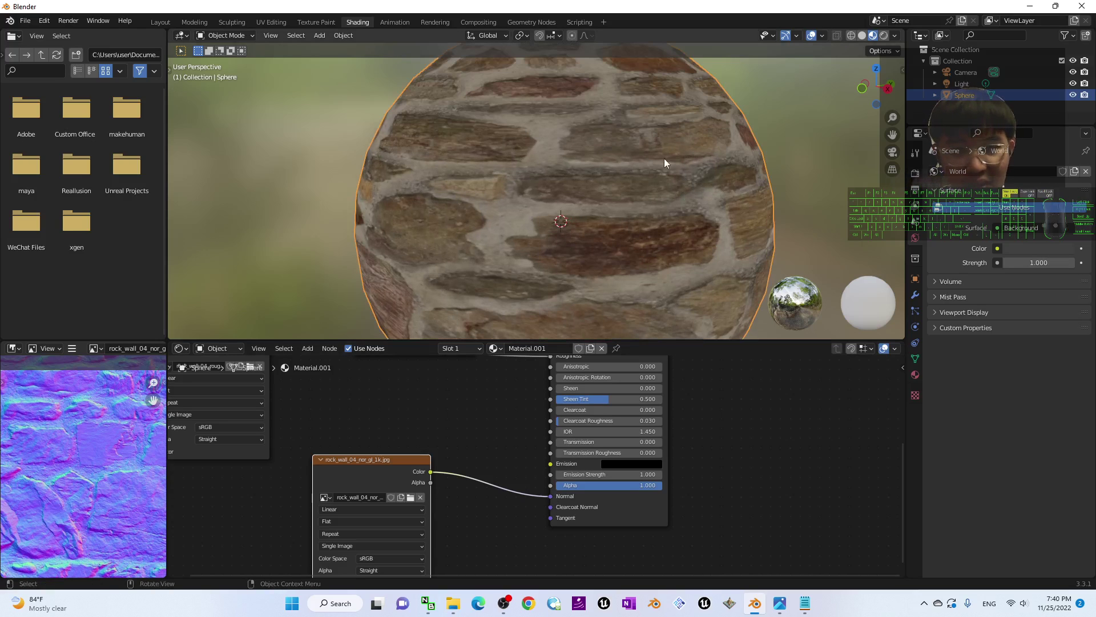
{"action": "scroll", "coordinate": [448, 240], "scroll_direction": "down", "scroll_amount": 5}
{"action": "middle_click_drag", "start_coordinate": [439, 241], "coordinate": [590, 264]}
Return to the Layout workspace and select the point light.
{"action": "scroll", "coordinate": [555, 184], "scroll_direction": "up", "scroll_amount": 5}
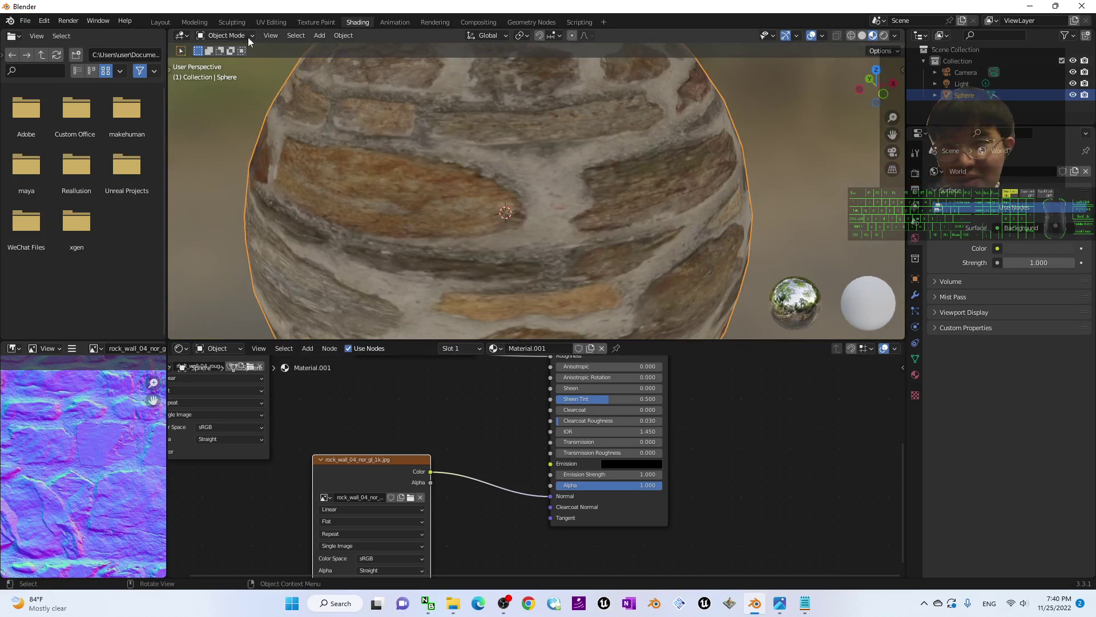
{"action": "left_click", "coordinate": [161, 22]}
{"action": "scroll", "coordinate": [671, 381], "scroll_direction": "down", "scroll_amount": 3}
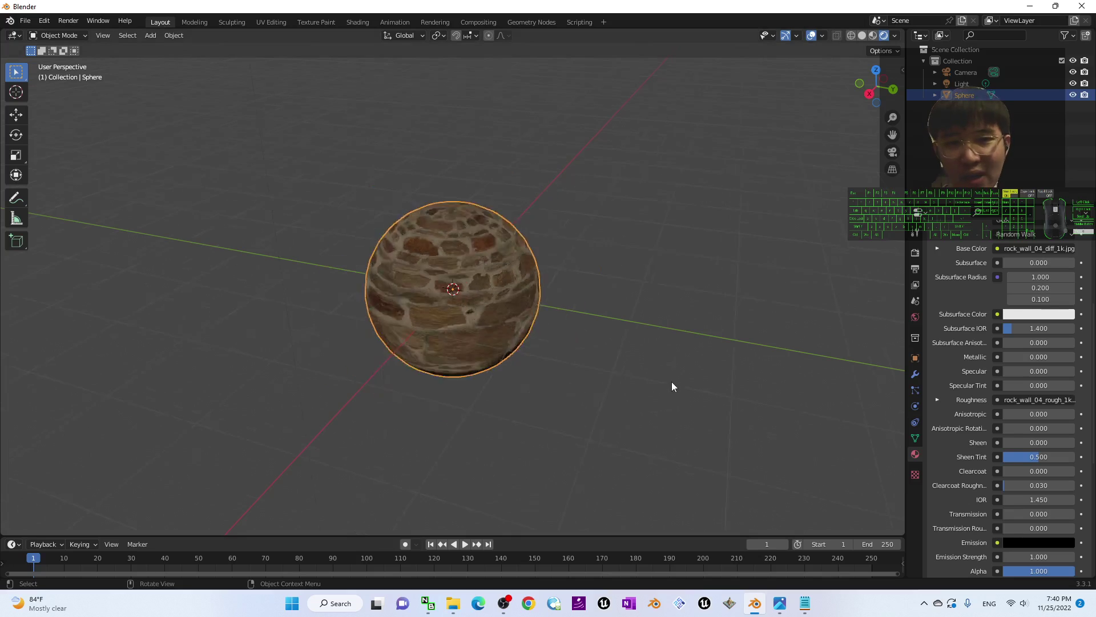
{"action": "scroll", "coordinate": [668, 382], "scroll_direction": "down", "scroll_amount": 8}
{"action": "left_click", "coordinate": [440, 233]}
{"action": "scroll", "coordinate": [440, 232], "scroll_direction": "up", "scroll_amount": 4}
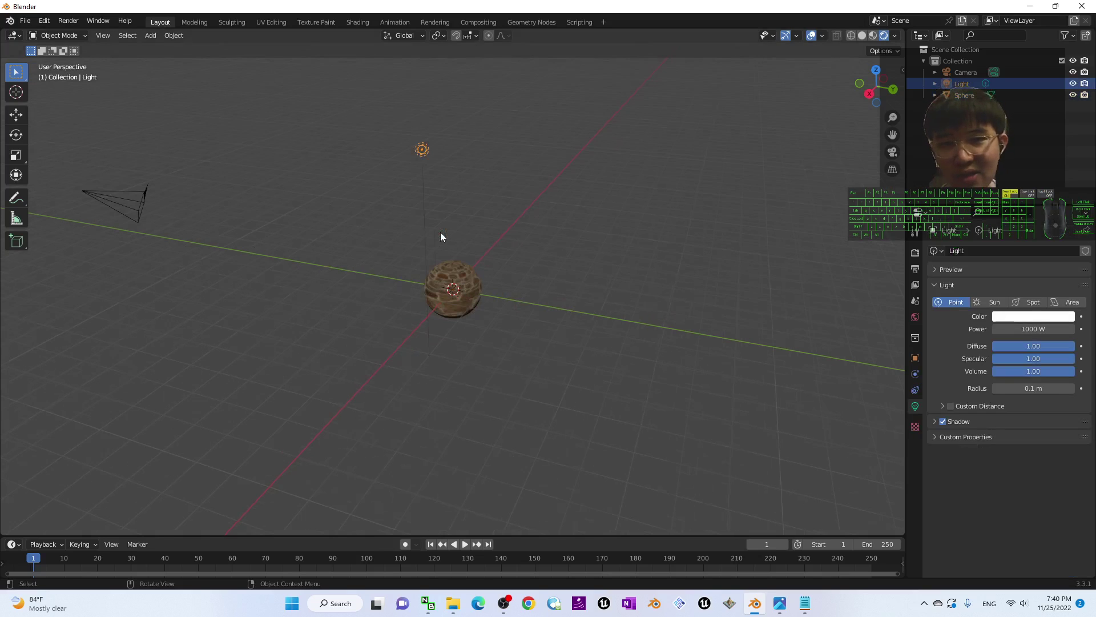
{"action": "scroll", "coordinate": [490, 252], "scroll_direction": "up", "scroll_amount": 4}
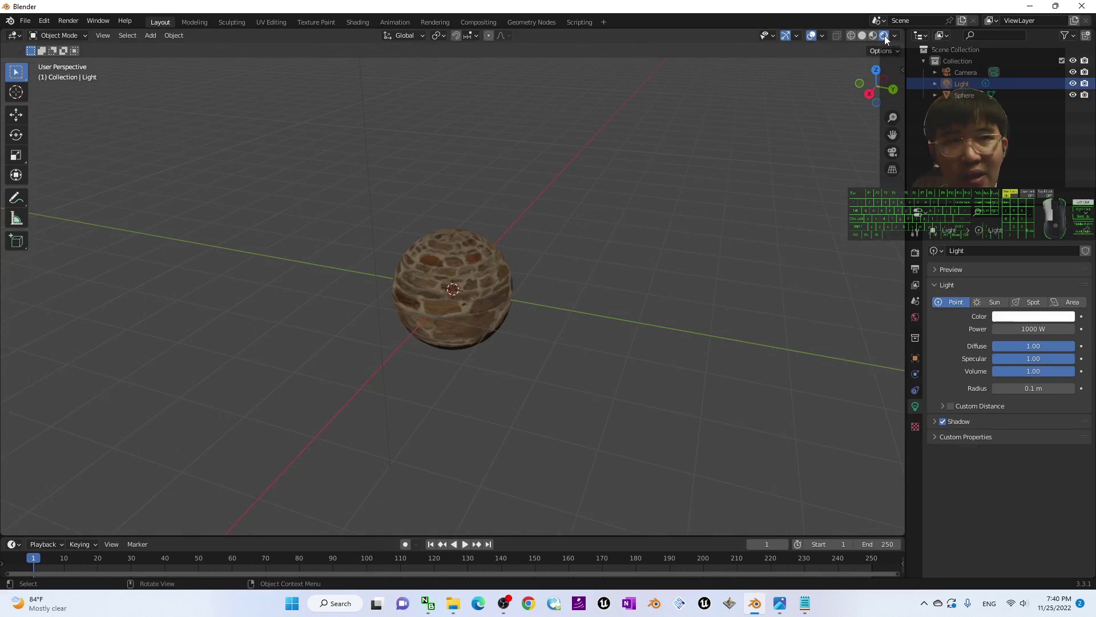
{"action": "scroll", "coordinate": [497, 236], "scroll_direction": "down", "scroll_amount": 5}
{"action": "scroll", "coordinate": [525, 234], "scroll_direction": "up", "scroll_amount": 3}
{"action": "scroll", "coordinate": [558, 233], "scroll_direction": "down", "scroll_amount": 1}
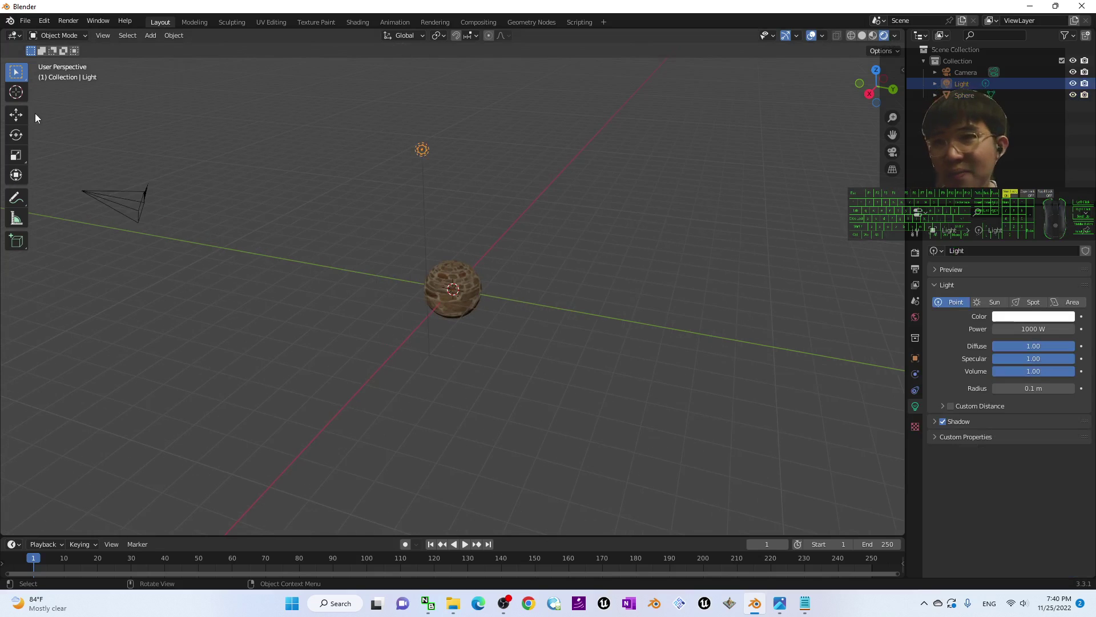
Lower the point light with the Move gizmo and slide it beside the sphere, shadowing one side.
{"action": "left_click", "coordinate": [16, 114]}
{"action": "left_click_drag", "start_coordinate": [423, 101], "coordinate": [428, 248]}
{"action": "scroll", "coordinate": [504, 315], "scroll_direction": "up", "scroll_amount": 3}
{"action": "scroll", "coordinate": [503, 315], "scroll_direction": "up", "scroll_amount": 4}
{"action": "scroll", "coordinate": [501, 312], "scroll_direction": "down", "scroll_amount": 2}
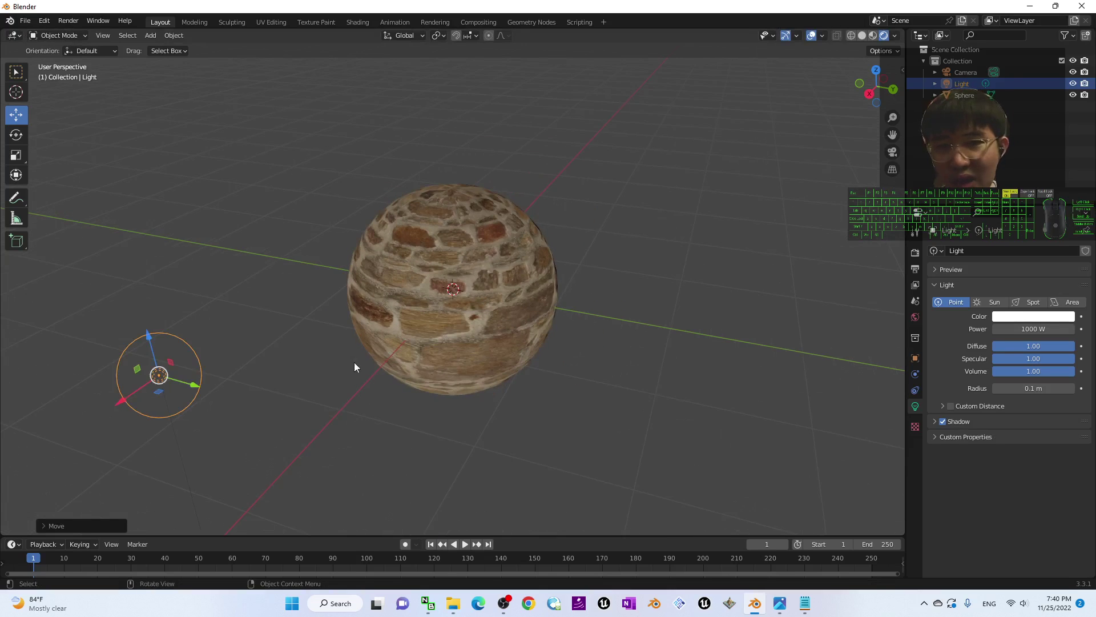
{"action": "mouse_move", "coordinate": [162, 393]}
{"action": "left_mouse_down"}
{"action": "mouse_move", "coordinate": [293, 287]}
{"action": "mouse_move", "coordinate": [297, 241]}
{"action": "mouse_move", "coordinate": [219, 260]}
{"action": "mouse_move", "coordinate": [282, 220]}
{"action": "mouse_move", "coordinate": [411, 172]}
{"action": "mouse_move", "coordinate": [608, 162]}
{"action": "mouse_move", "coordinate": [677, 364]}
{"action": "mouse_move", "coordinate": [708, 503]}
{"action": "mouse_move", "coordinate": [245, 417]}
{"action": "mouse_move", "coordinate": [252, 348]}
{"action": "mouse_move", "coordinate": [205, 325]}
{"action": "left_mouse_up"}
{"action": "left_click", "coordinate": [205, 326]}
{"action": "scroll", "coordinate": [387, 291], "scroll_direction": "up", "scroll_amount": 6}
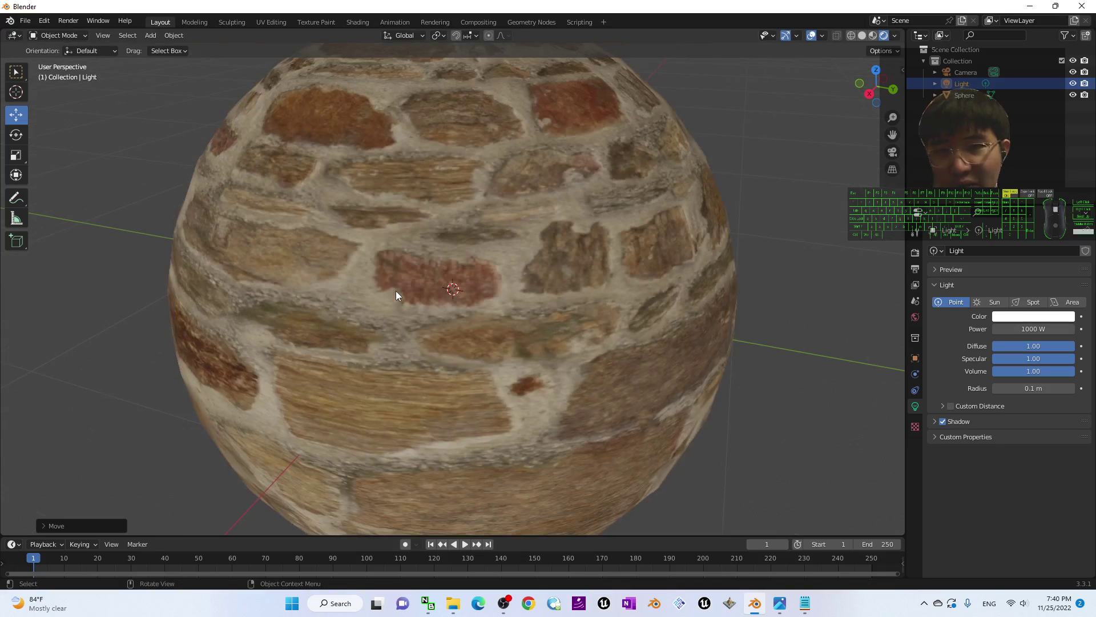
{"action": "scroll", "coordinate": [396, 291], "scroll_direction": "down", "scroll_amount": 5}
{"action": "scroll", "coordinate": [420, 275], "scroll_direction": "up", "scroll_amount": 2}
{"action": "middle_click_drag", "start_coordinate": [331, 318], "coordinate": [416, 303]}
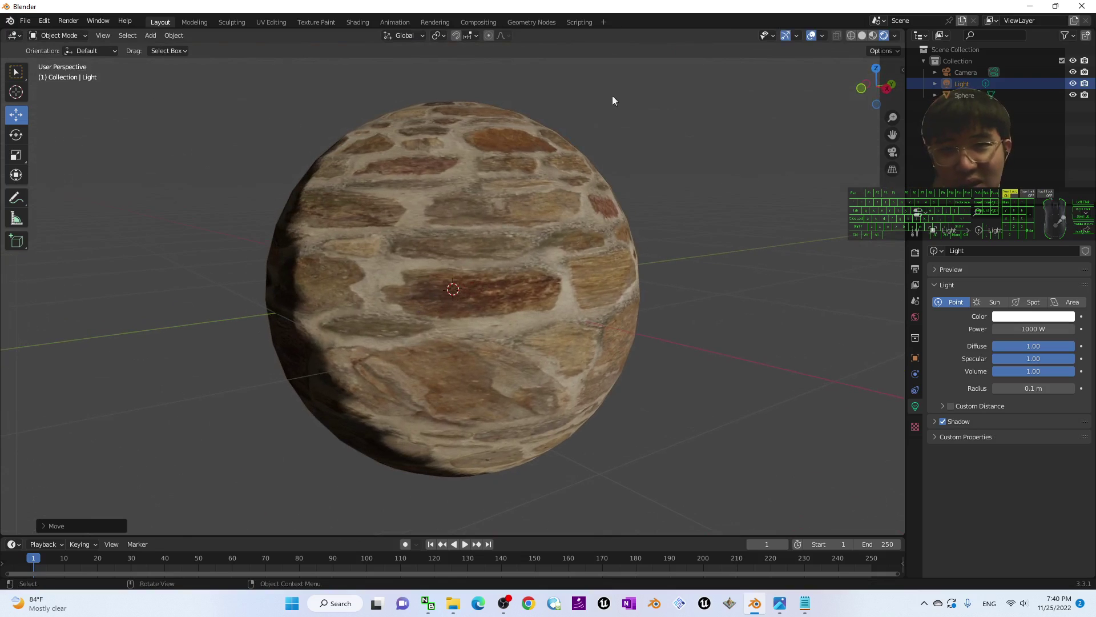
{"action": "middle_click_drag", "start_coordinate": [727, 295], "coordinate": [611, 326]}
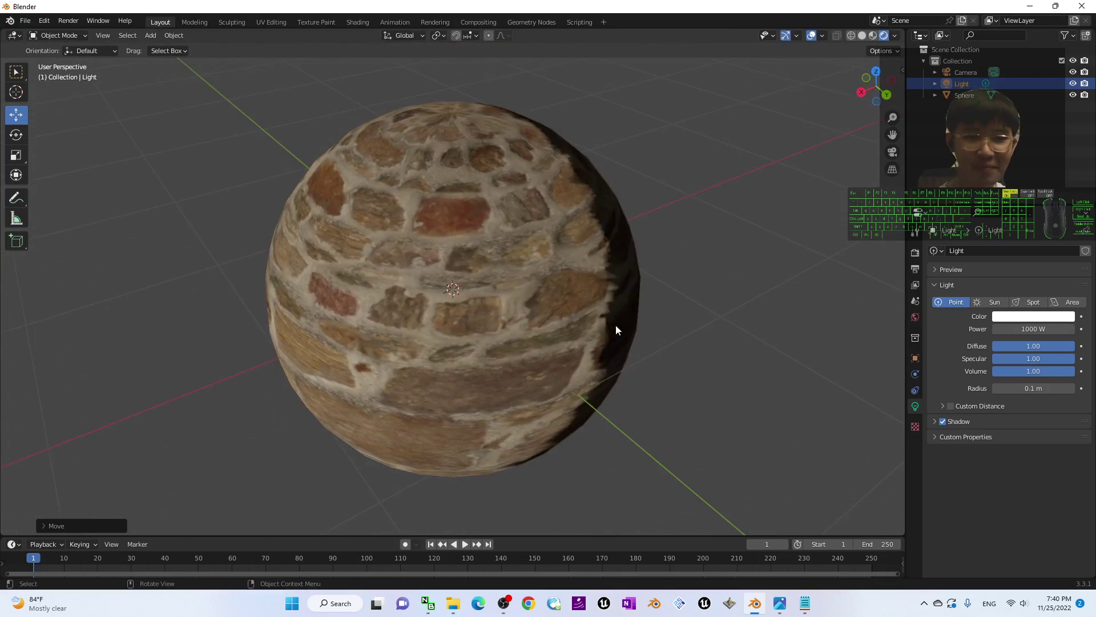
Show cover.jpg in Photos, comparing the sphere before and after normal mapping.
{"action": "left_click", "coordinate": [779, 603]}
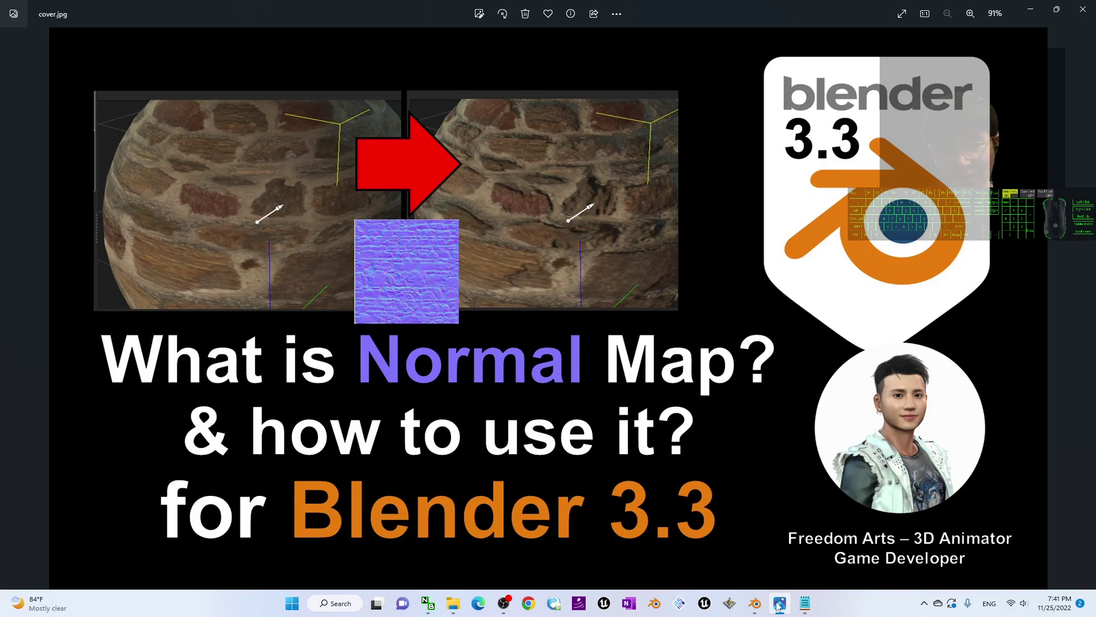
Back in Blender, drag the point light along its Y and X axes to a new side of the sphere.
{"action": "left_click", "coordinate": [755, 603]}
{"action": "scroll", "coordinate": [537, 346], "scroll_direction": "down", "scroll_amount": 7}
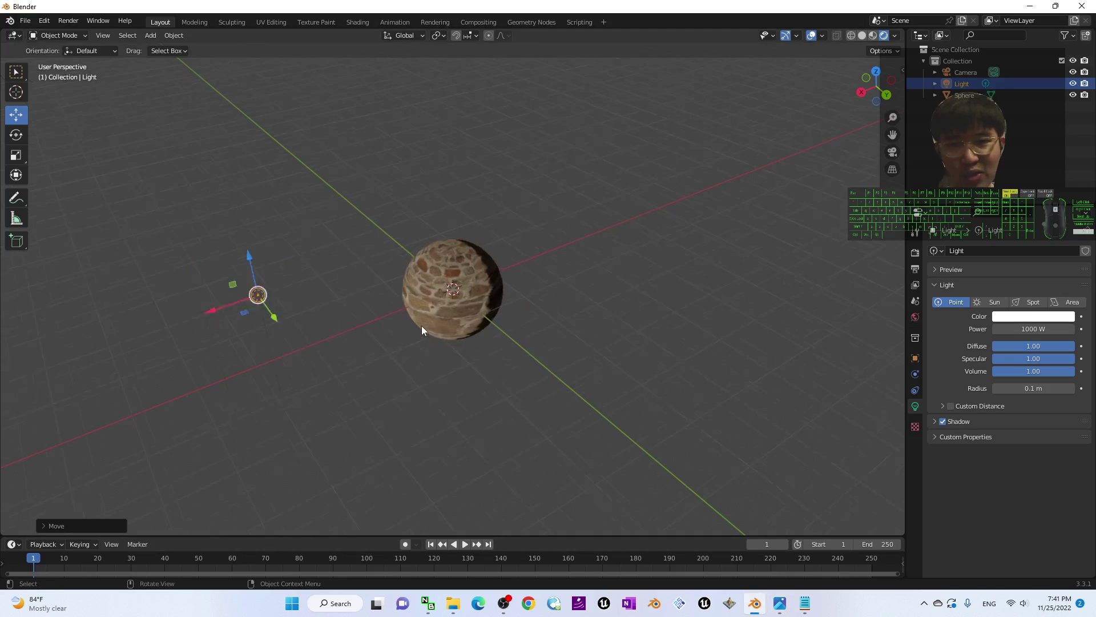
{"action": "scroll", "coordinate": [421, 326], "scroll_direction": "up", "scroll_amount": 5}
{"action": "scroll", "coordinate": [366, 332], "scroll_direction": "down", "scroll_amount": 4}
{"action": "middle_click_drag", "start_coordinate": [307, 340], "coordinate": [319, 338]}
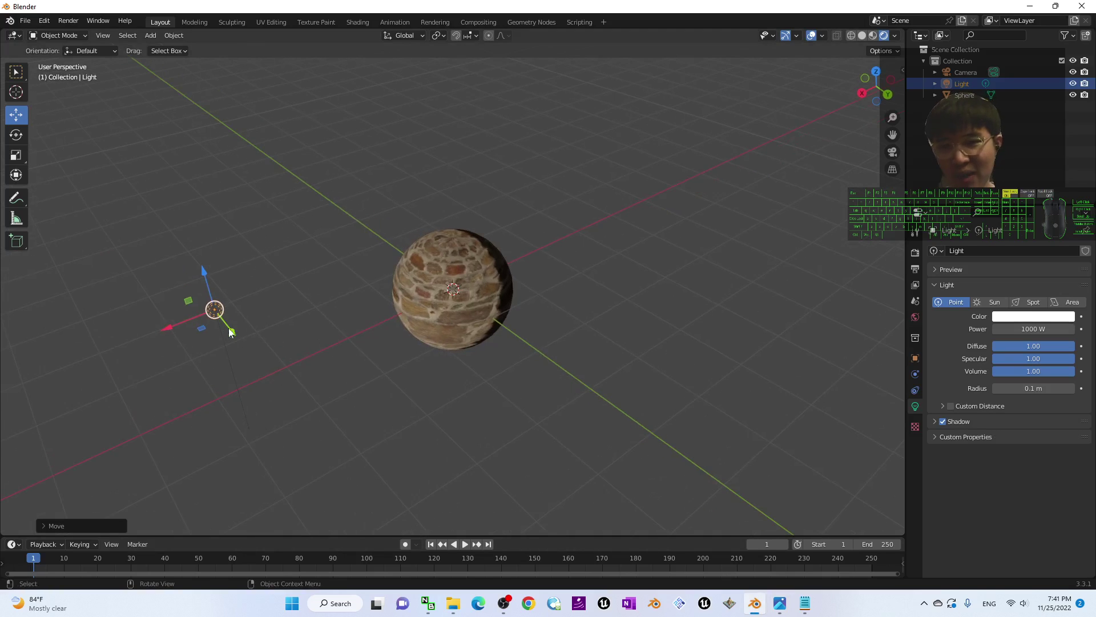
{"action": "mouse_move", "coordinate": [236, 331]}
{"action": "left_mouse_down"}
{"action": "mouse_move", "coordinate": [220, 296]}
{"action": "mouse_move", "coordinate": [140, 239]}
{"action": "mouse_move", "coordinate": [202, 207]}
{"action": "mouse_move", "coordinate": [180, 214]}
{"action": "left_mouse_up"}
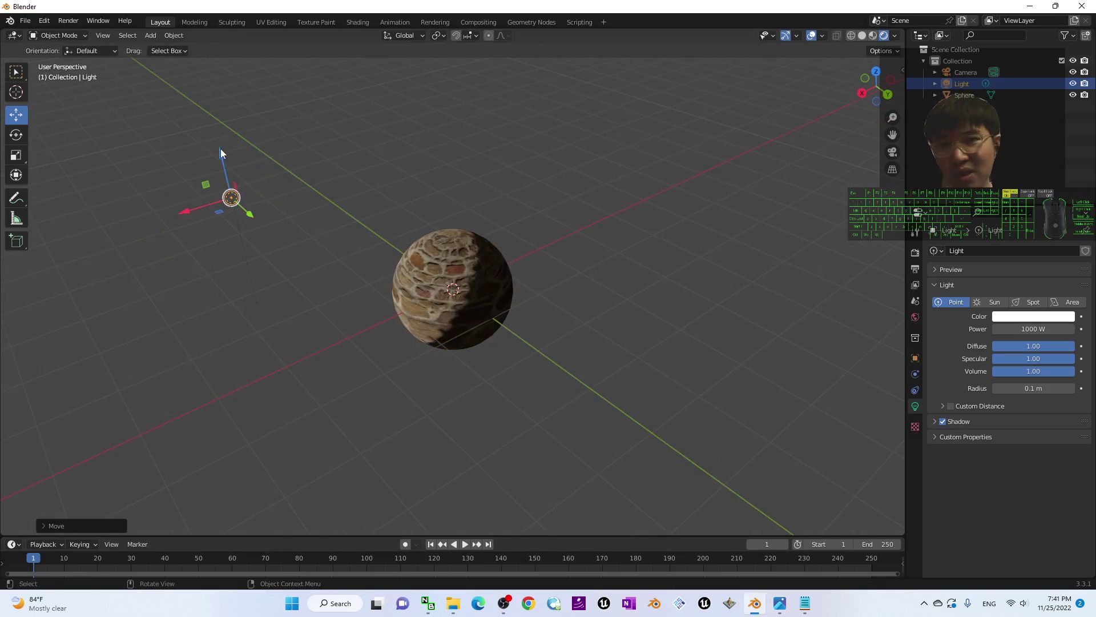
{"action": "left_click_drag", "start_coordinate": [221, 155], "coordinate": [235, 243]}
{"action": "scroll", "coordinate": [381, 270], "scroll_direction": "up", "scroll_amount": 6}
{"action": "scroll", "coordinate": [365, 274], "scroll_direction": "down", "scroll_amount": 5}
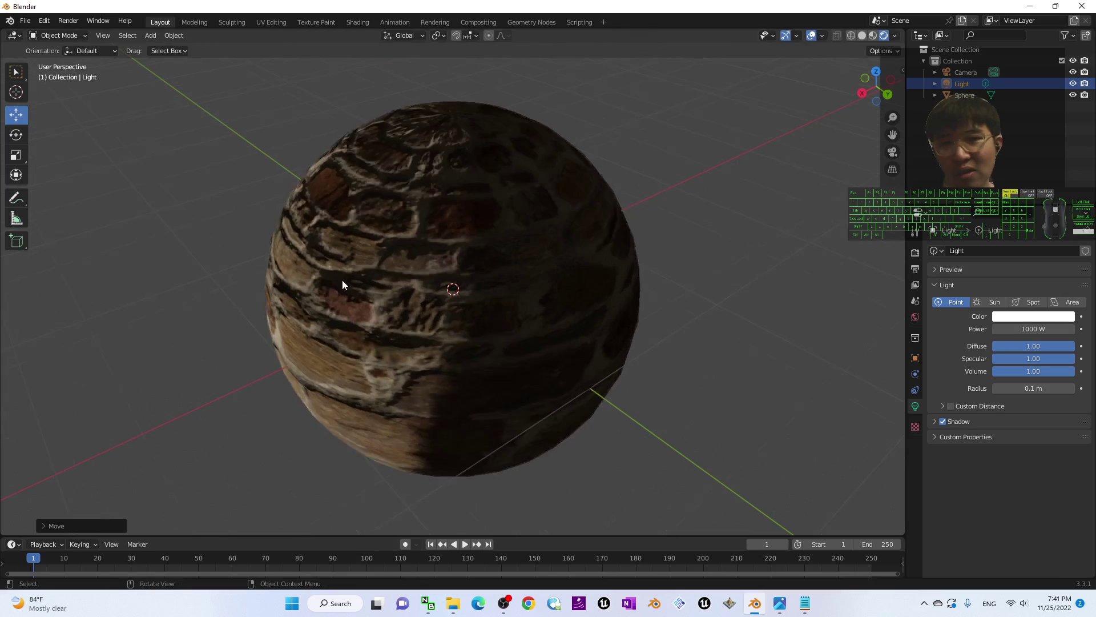
{"action": "left_click_drag", "start_coordinate": [164, 280], "coordinate": [114, 297]}
{"action": "scroll", "coordinate": [302, 286], "scroll_direction": "up", "scroll_amount": 5}
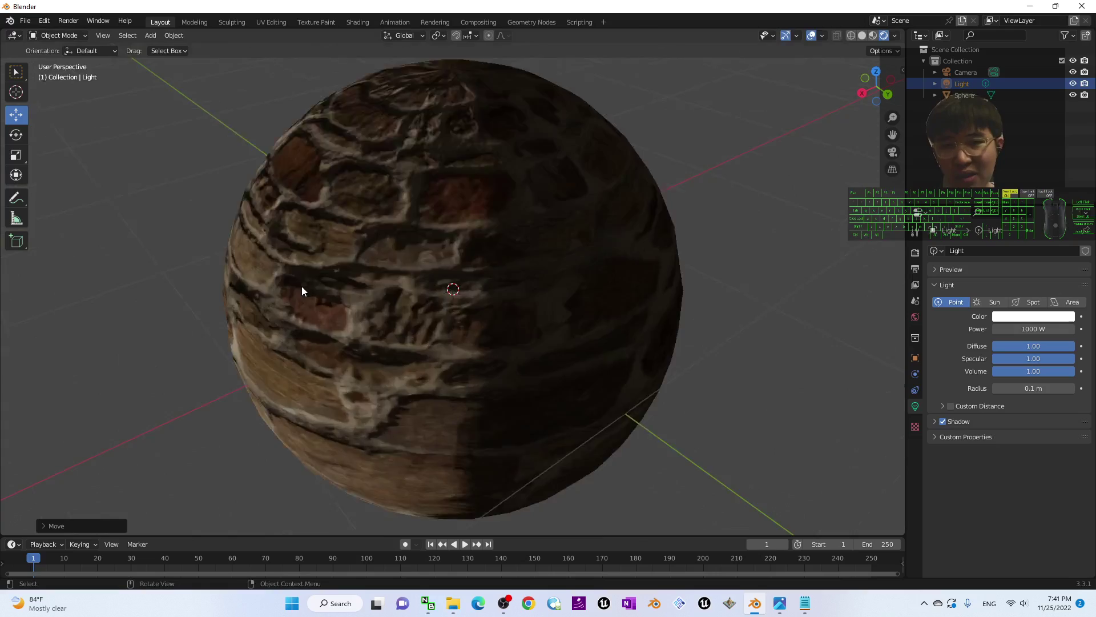
{"action": "scroll", "coordinate": [296, 295], "scroll_direction": "down", "scroll_amount": 4}
Orbit around the rock sphere to judge the new lighting, ending with its lit side facing the view.
{"action": "middle_click_drag", "start_coordinate": [247, 330], "coordinate": [638, 245]}
{"action": "scroll", "coordinate": [639, 245], "scroll_direction": "down", "scroll_amount": 2}
{"action": "scroll", "coordinate": [633, 245], "scroll_direction": "up", "scroll_amount": 5}
{"action": "scroll", "coordinate": [656, 251], "scroll_direction": "down", "scroll_amount": 4}
{"action": "scroll", "coordinate": [682, 261], "scroll_direction": "down", "scroll_amount": 6}
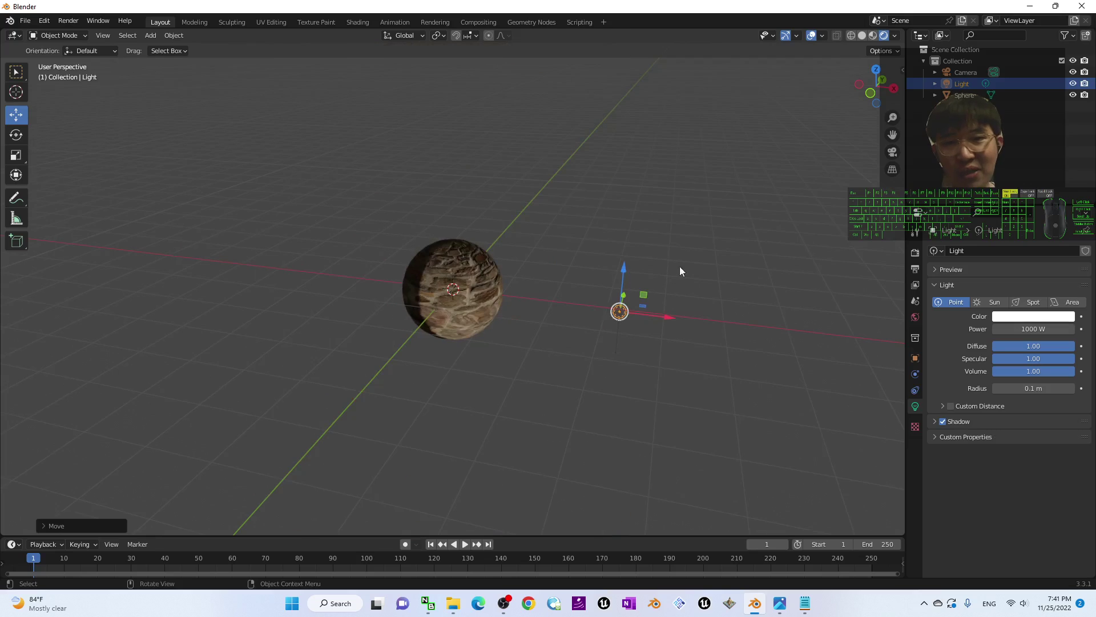
{"action": "scroll", "coordinate": [641, 265], "scroll_direction": "up", "scroll_amount": 6}
{"action": "scroll", "coordinate": [742, 283], "scroll_direction": "down", "scroll_amount": 7}
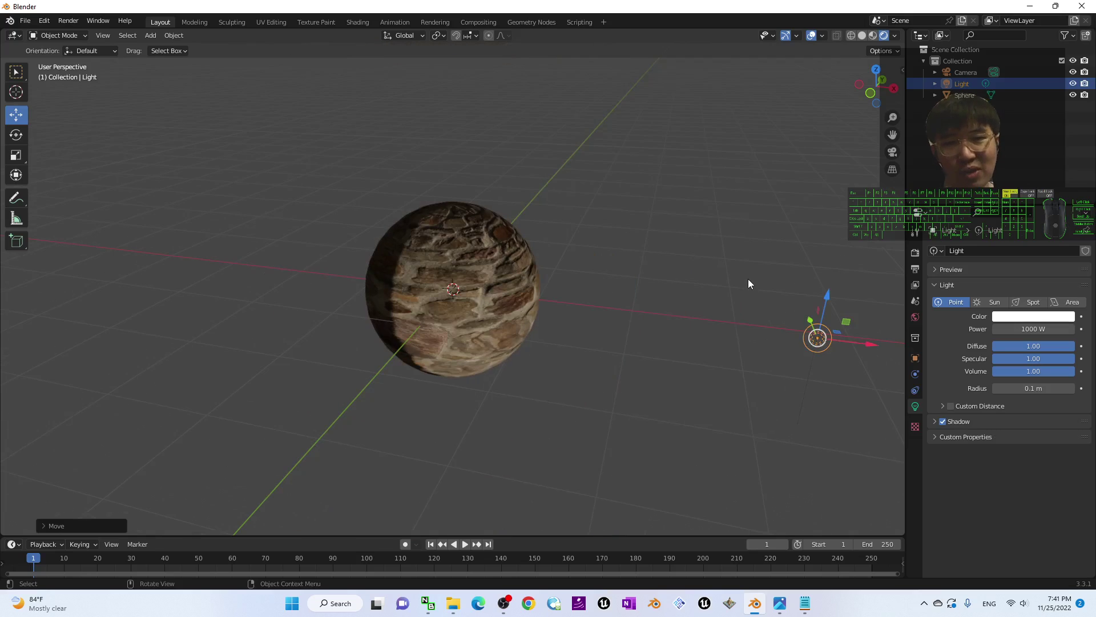
{"action": "middle_click_drag", "start_coordinate": [751, 284], "coordinate": [730, 563]}
{"action": "middle_click_drag", "start_coordinate": [685, 456], "coordinate": [582, 314]}
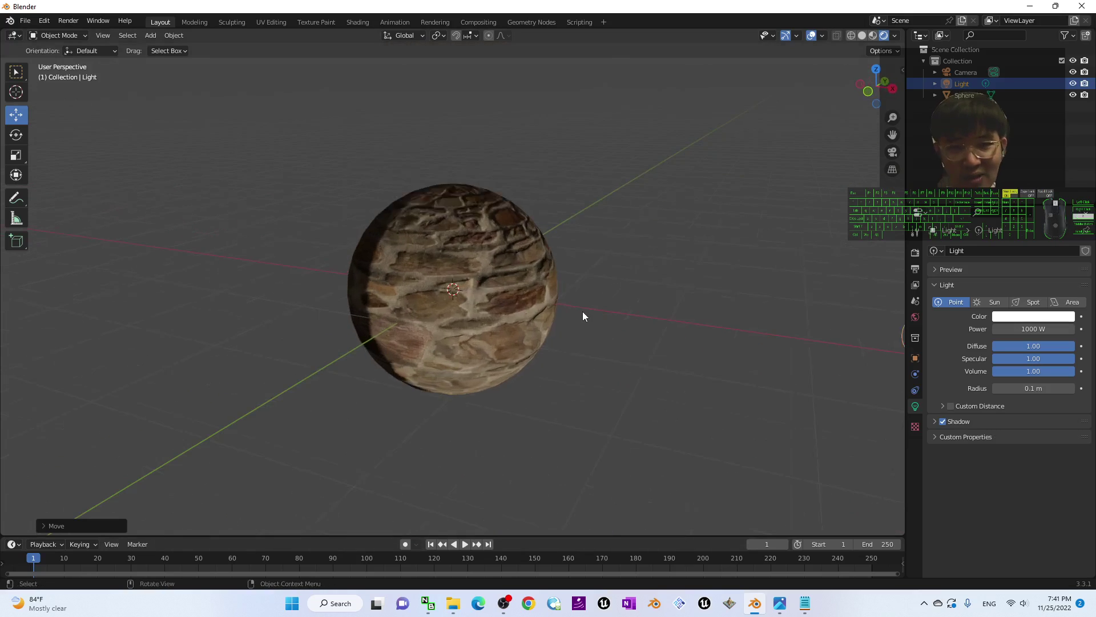